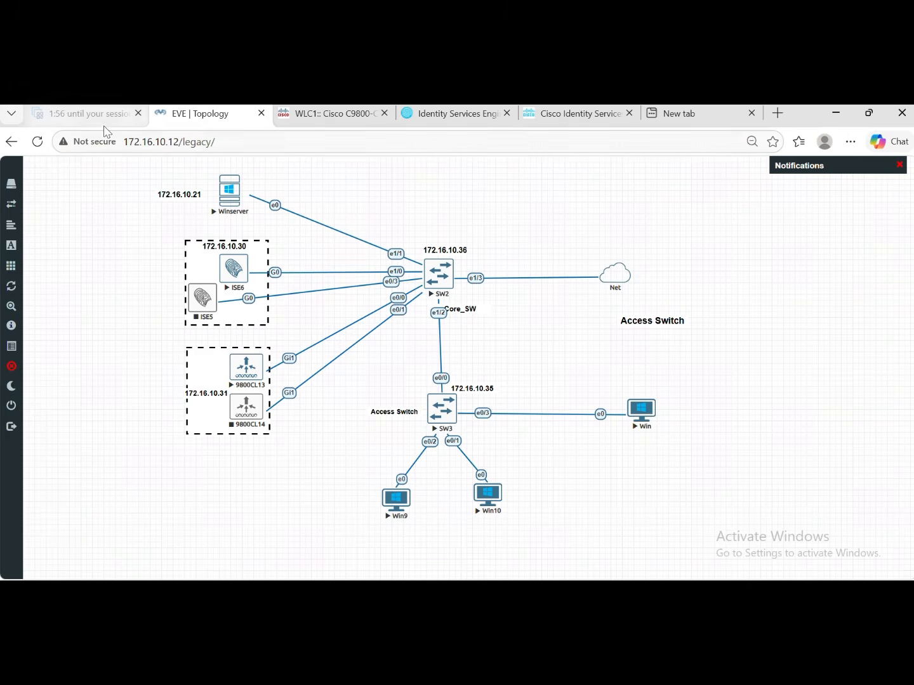
# - Leave the EVE lab topology map for the ESXi host management page
pyautogui.click(86, 114)
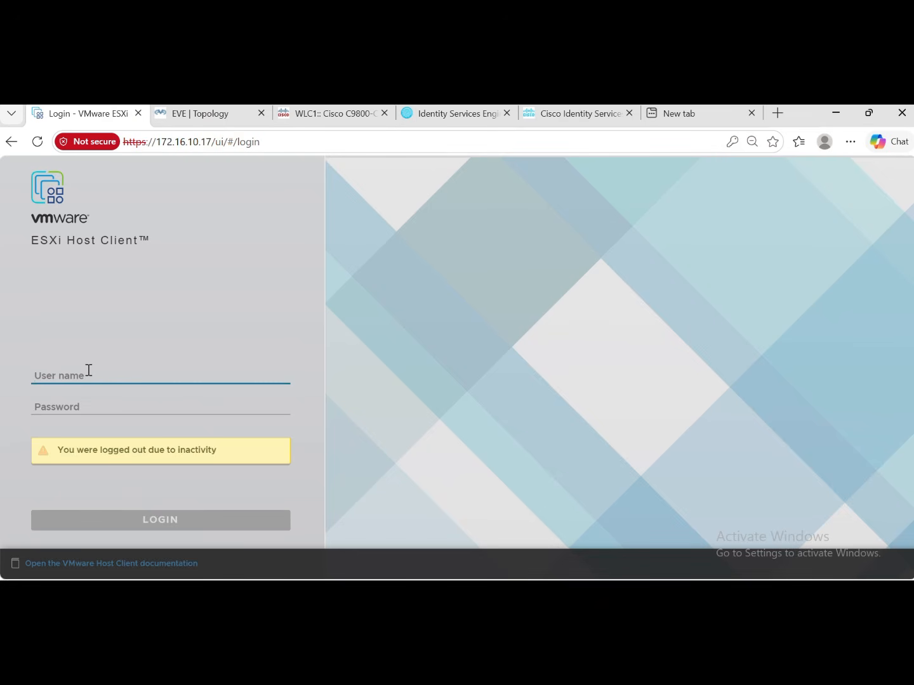
# - Log in to the ESXi Host Client as root with the account password
pyautogui.write('root')
pyautogui.press('Tab')
pyautogui.write('••••••')
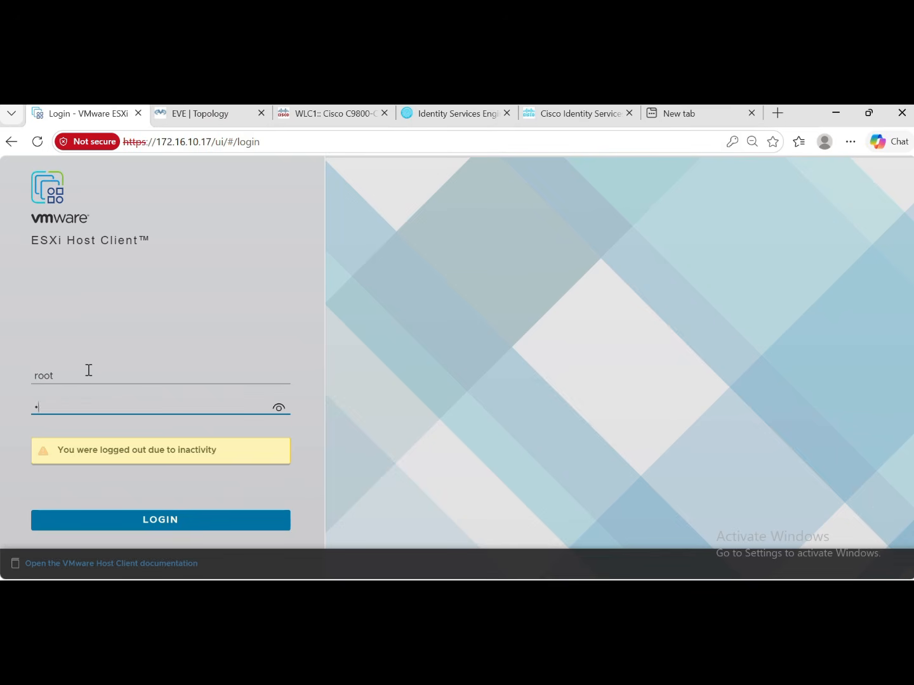
pyautogui.write('••••')
pyautogui.press('Return')
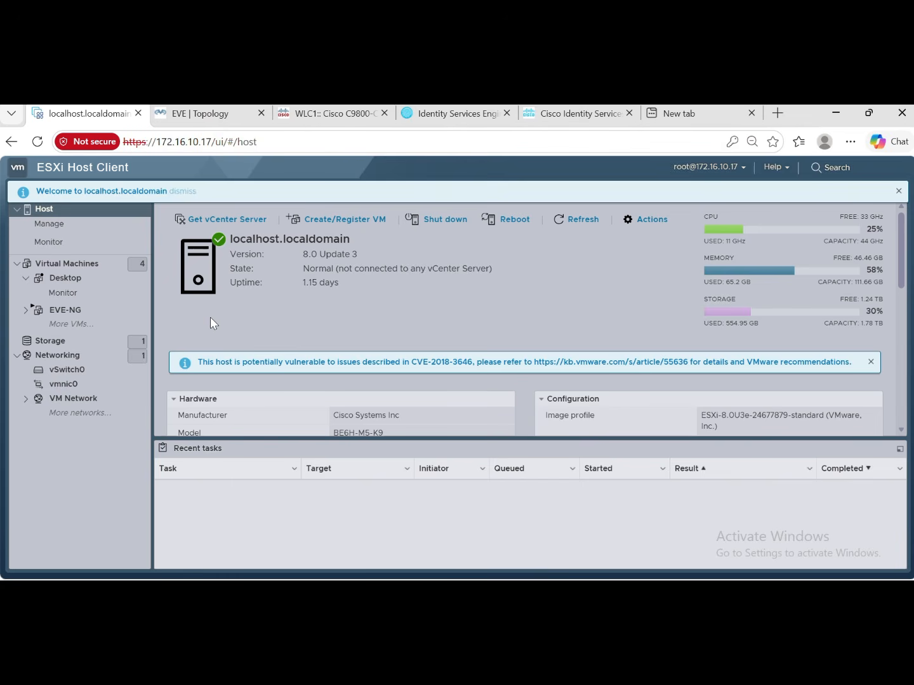
# - Open the EVE-NG VM page showing 8 CPUs, 64 GB memory and IP 172.16.10.12
pyautogui.click(83, 343)
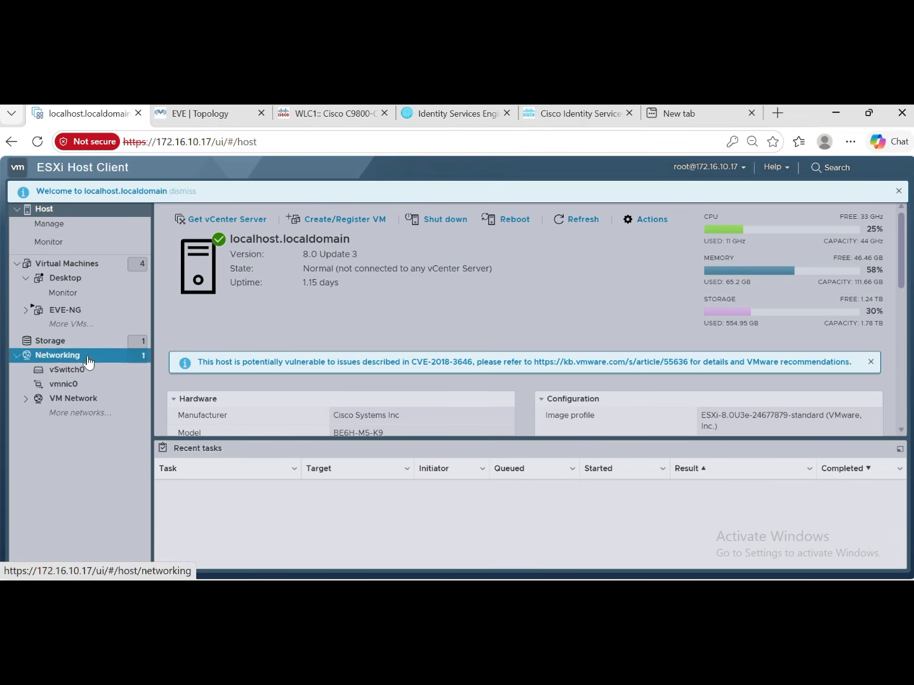
pyautogui.click(71, 311)
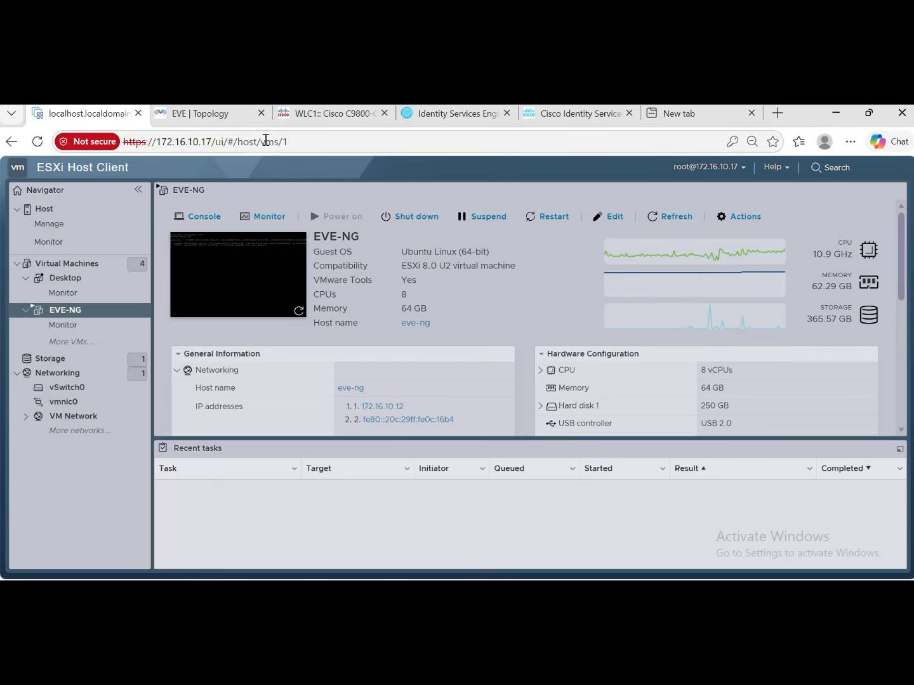
pyautogui.click(222, 121)
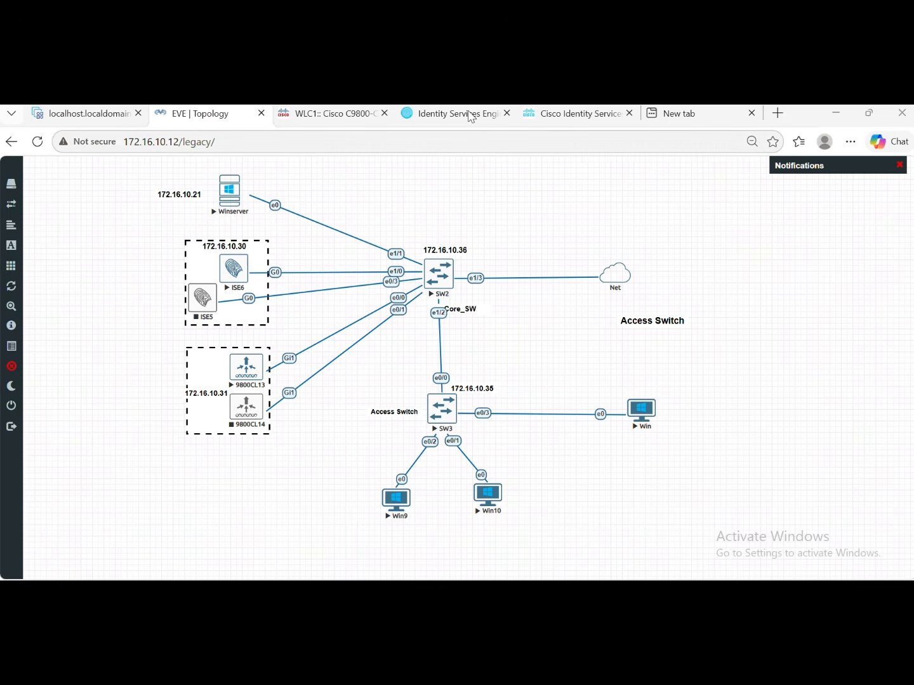
# - Scroll through the Basic Setup chapter contents of the ISE 3.1 Administrator Guide
pyautogui.click(581, 114)
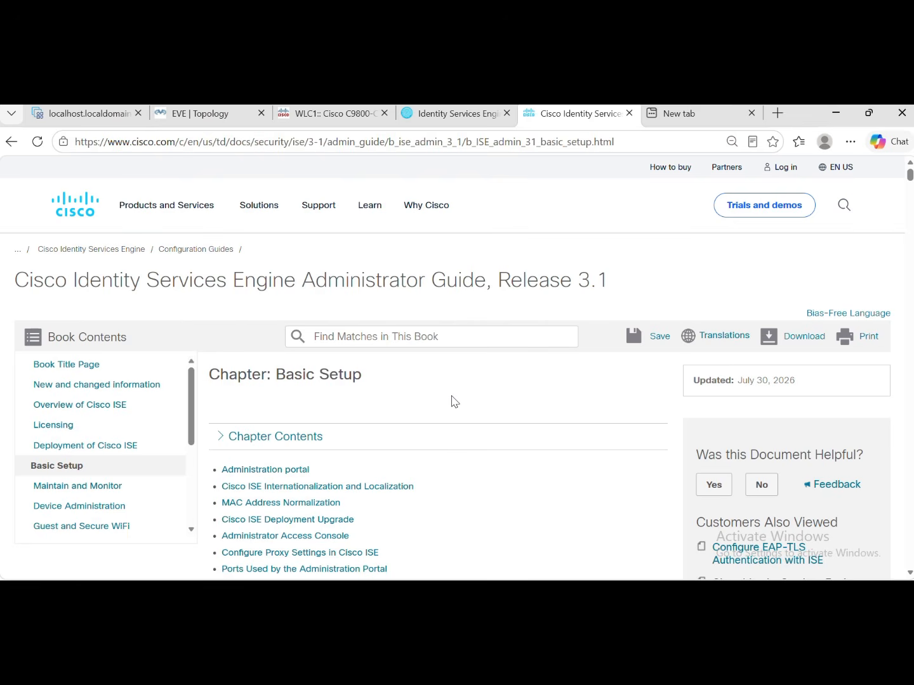
pyautogui.scroll(-3, 454, 402)
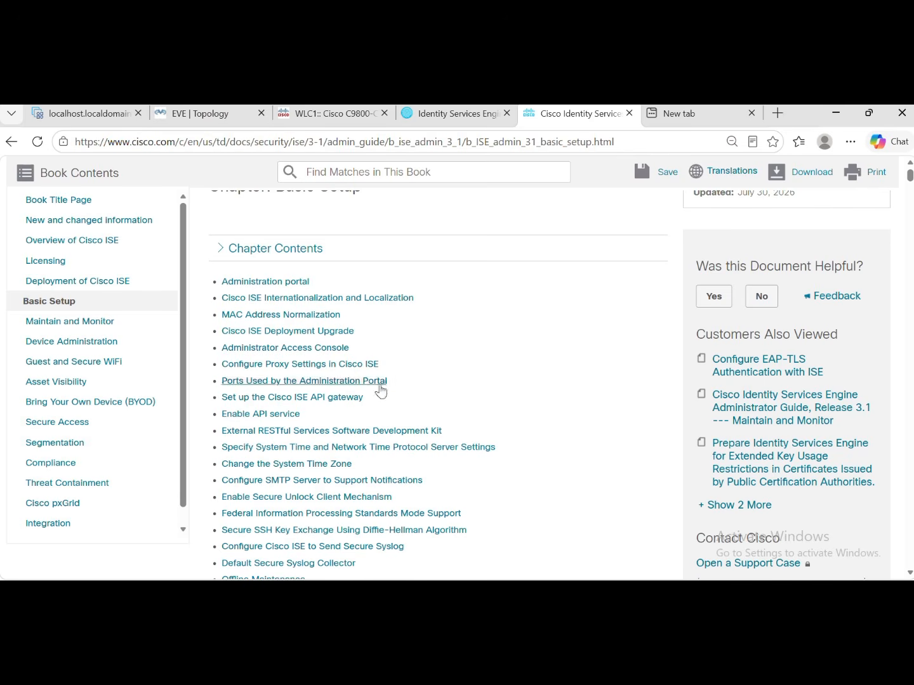
pyautogui.scroll(-2, 379, 499)
pyautogui.scroll(5, 374, 424)
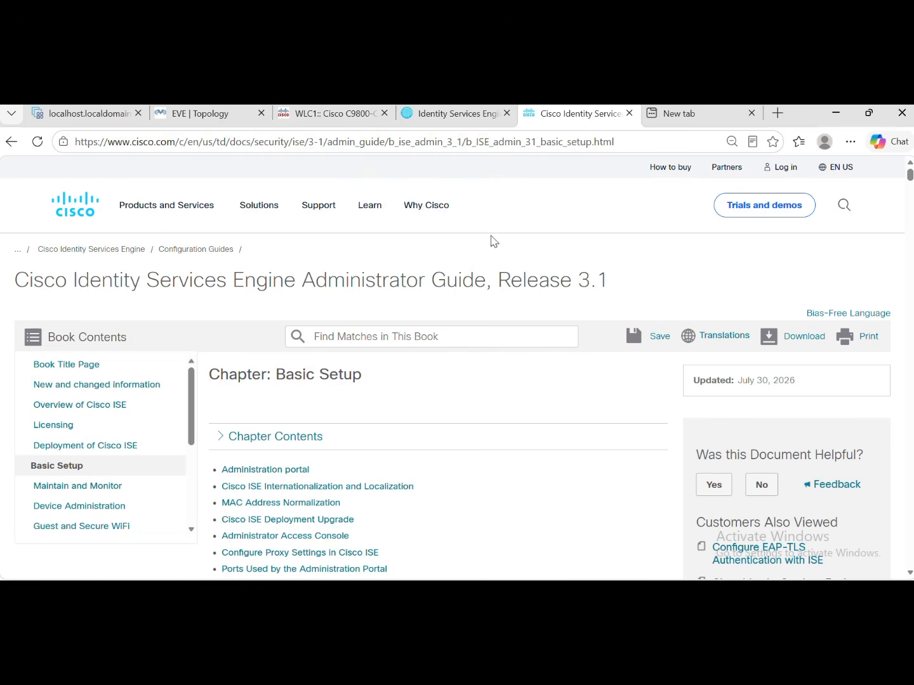
pyautogui.scroll(-3, 292, 422)
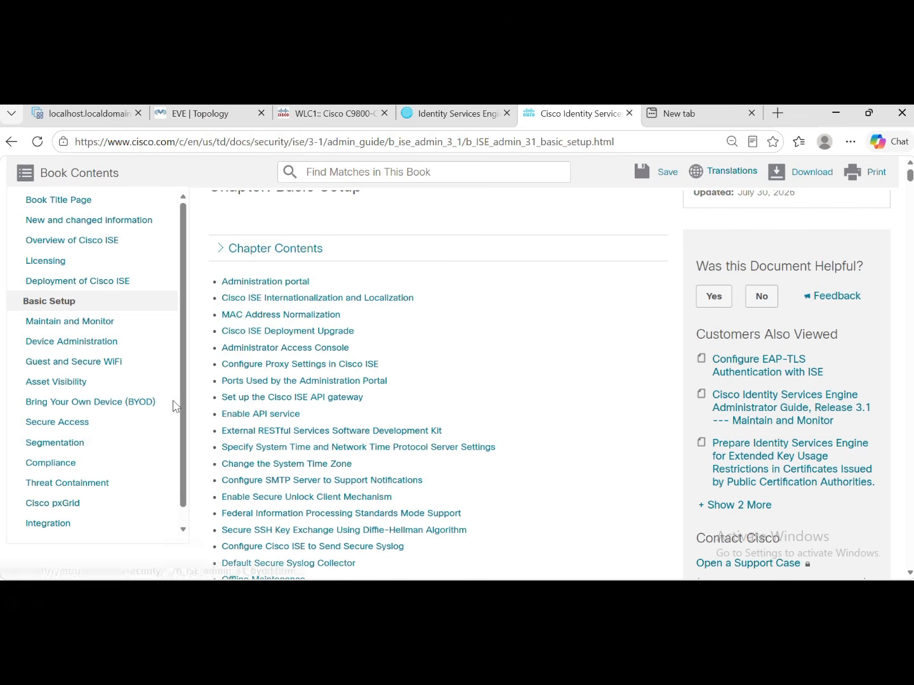
pyautogui.scroll(-1, 187, 406)
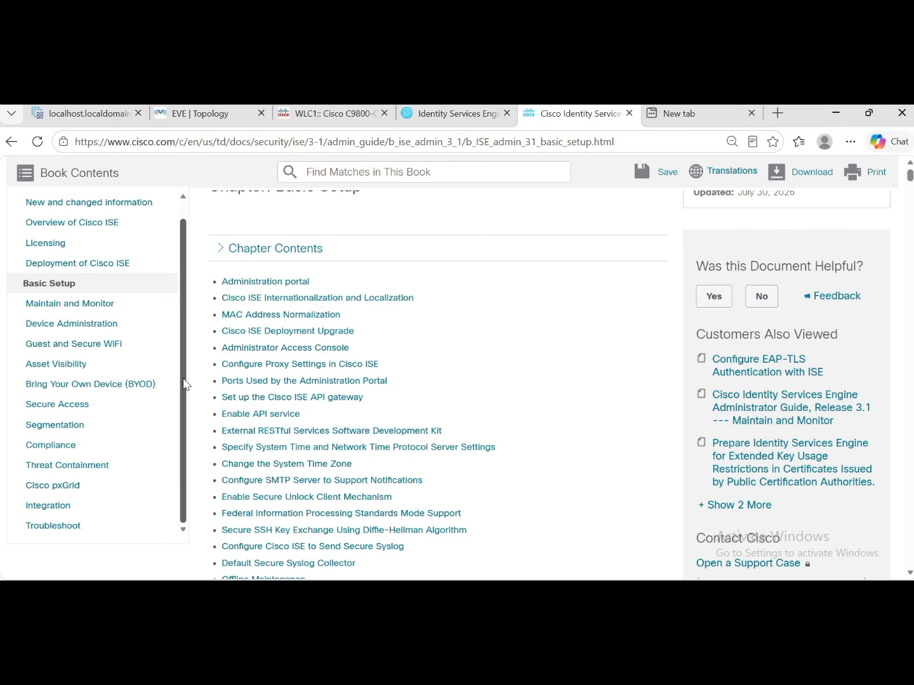
pyautogui.scroll(1, 178, 327)
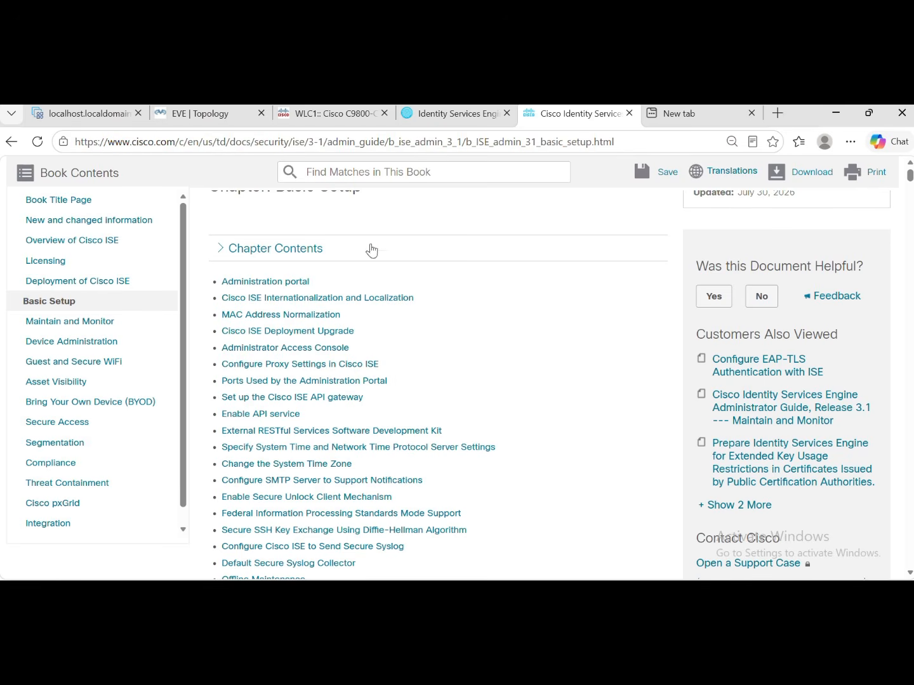
pyautogui.click(580, 120)
# - View the Tags configuration page on WLC1
pyautogui.moveTo(317, 119)
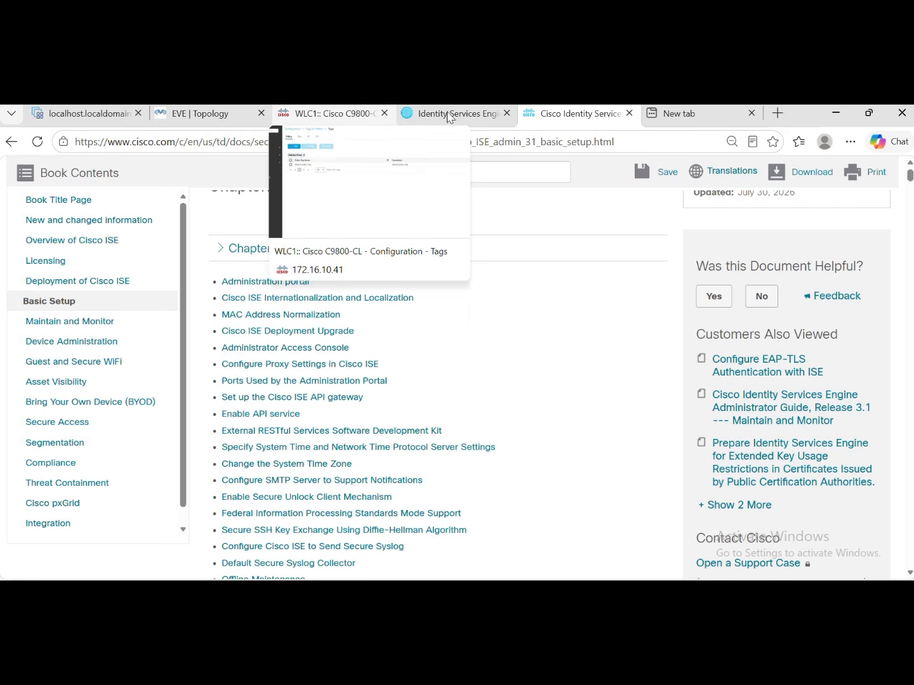
pyautogui.click(321, 118)
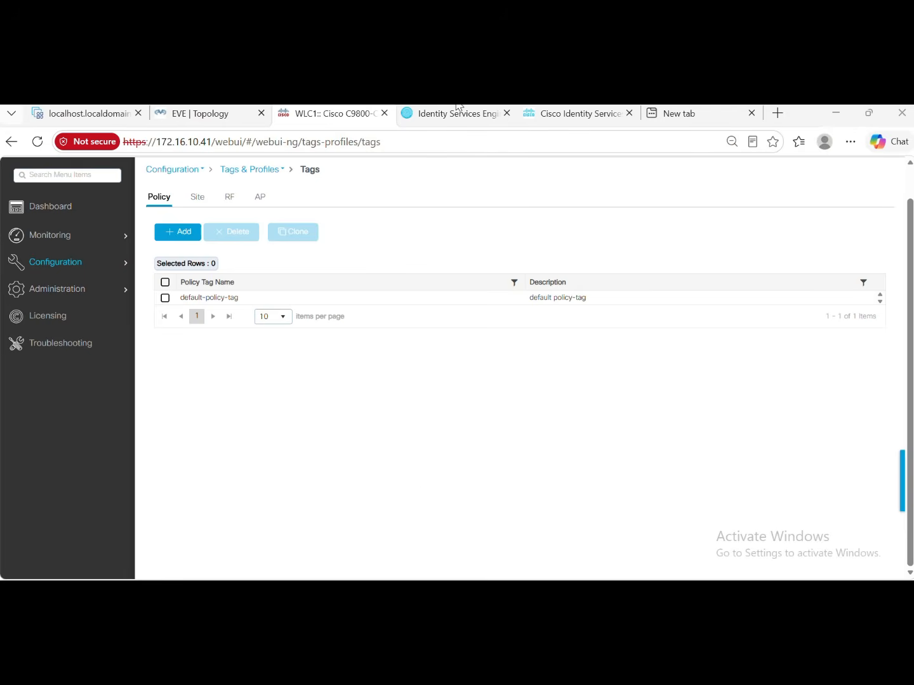
pyautogui.hotkey('alt', 'Tab')
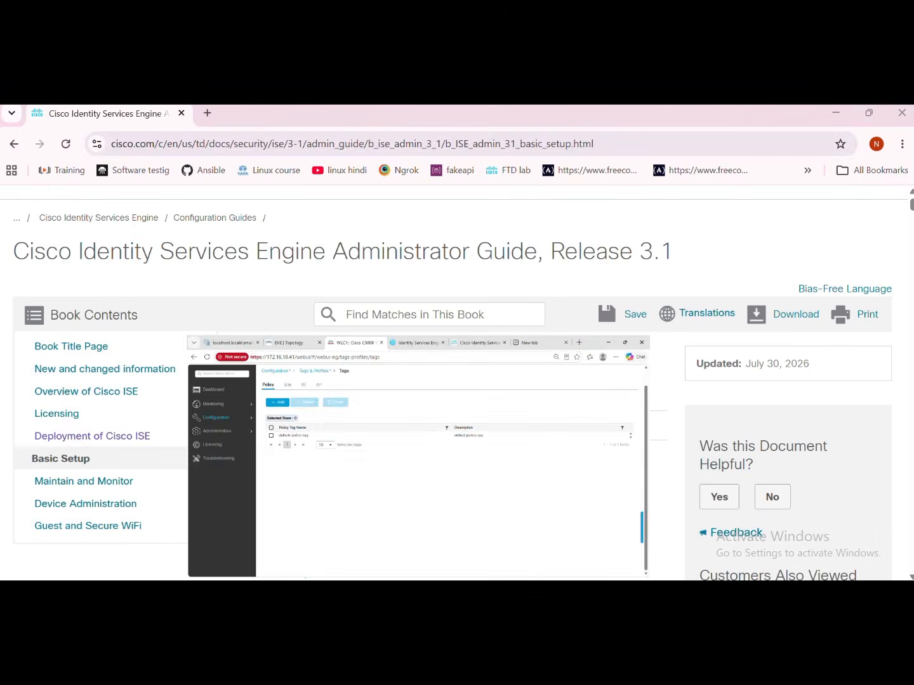
pyautogui.hotkey('alt', 'Tab')
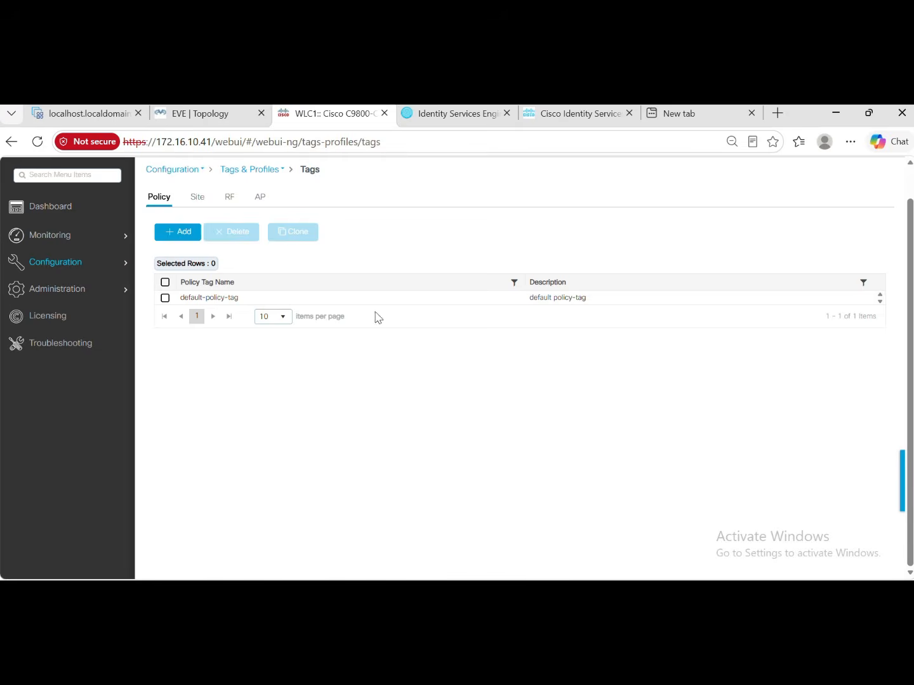
# - Close the empty new tab and the ISE guide tab, leaving the ISE dashboard
pyautogui.click(575, 114)
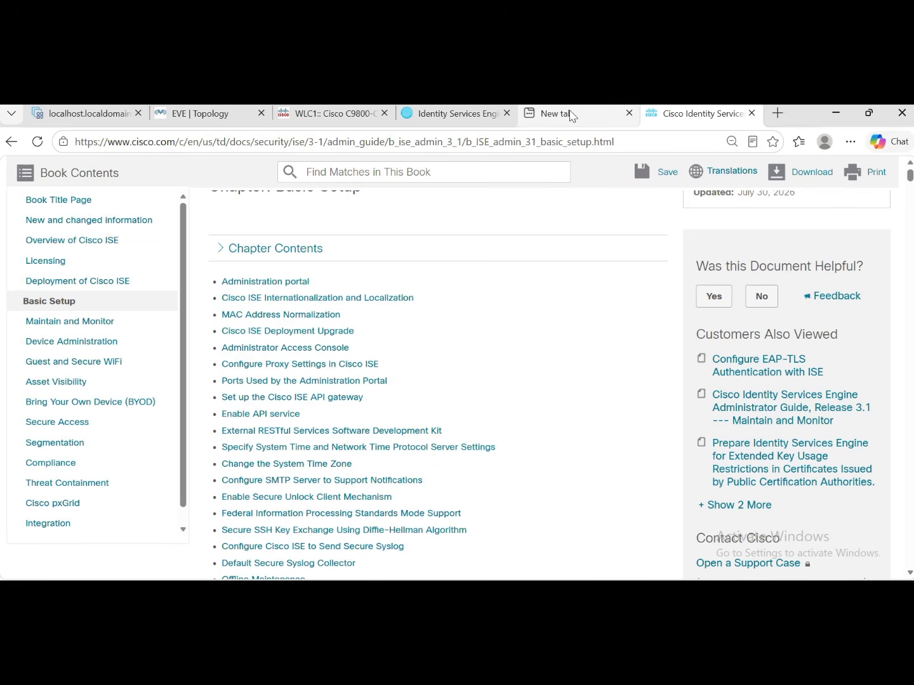
pyautogui.click(666, 114)
pyautogui.click(752, 113)
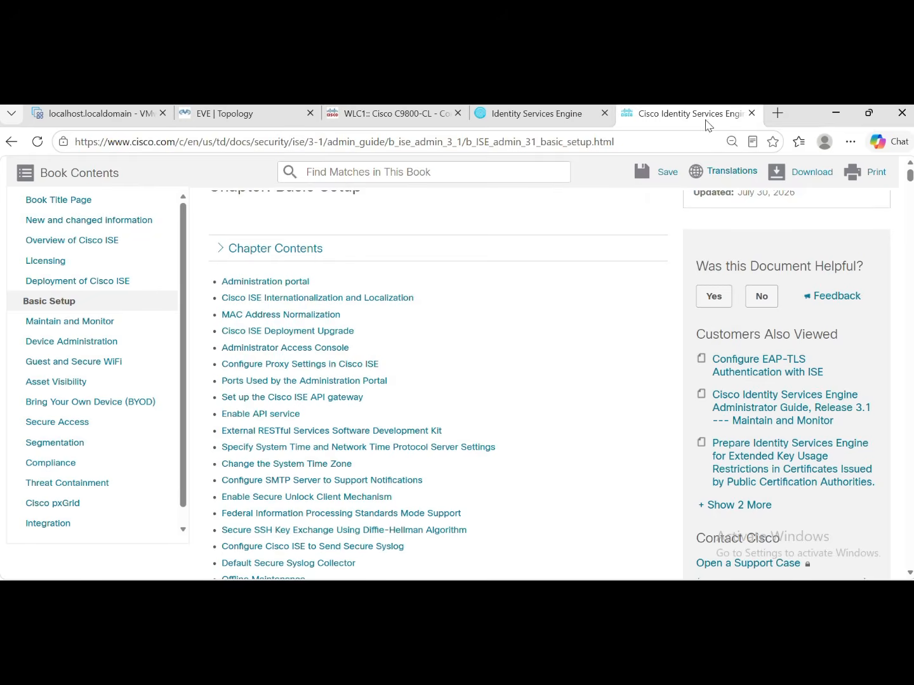
pyautogui.click(750, 115)
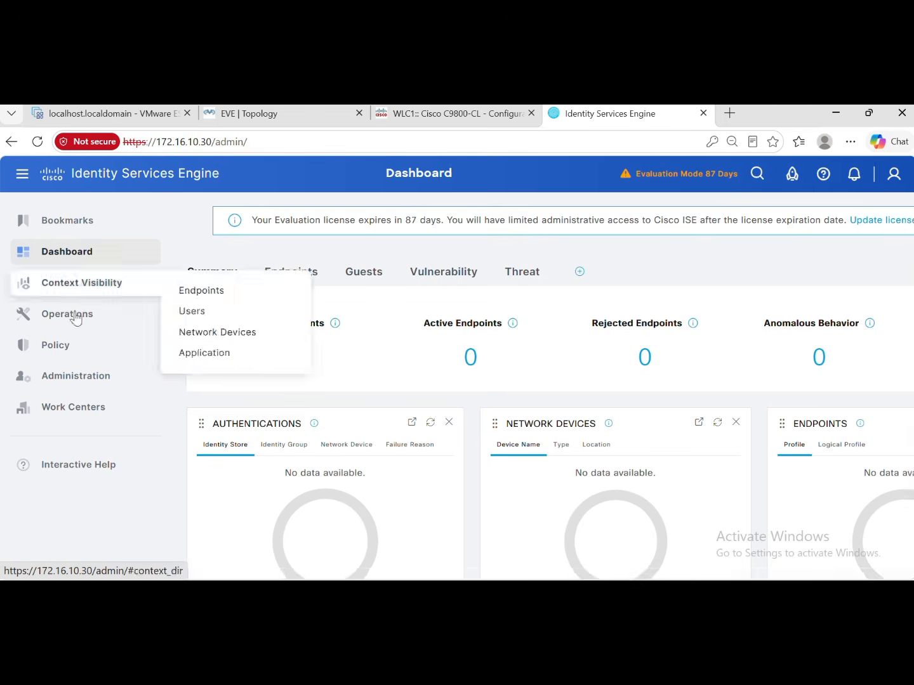
pyautogui.moveTo(64, 419)
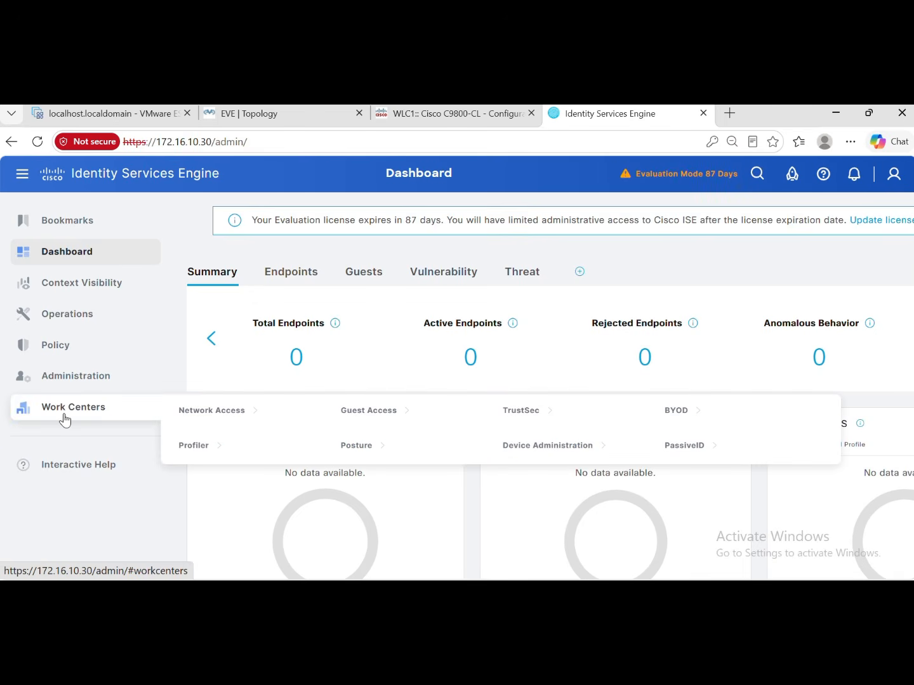
pyautogui.click(894, 174)
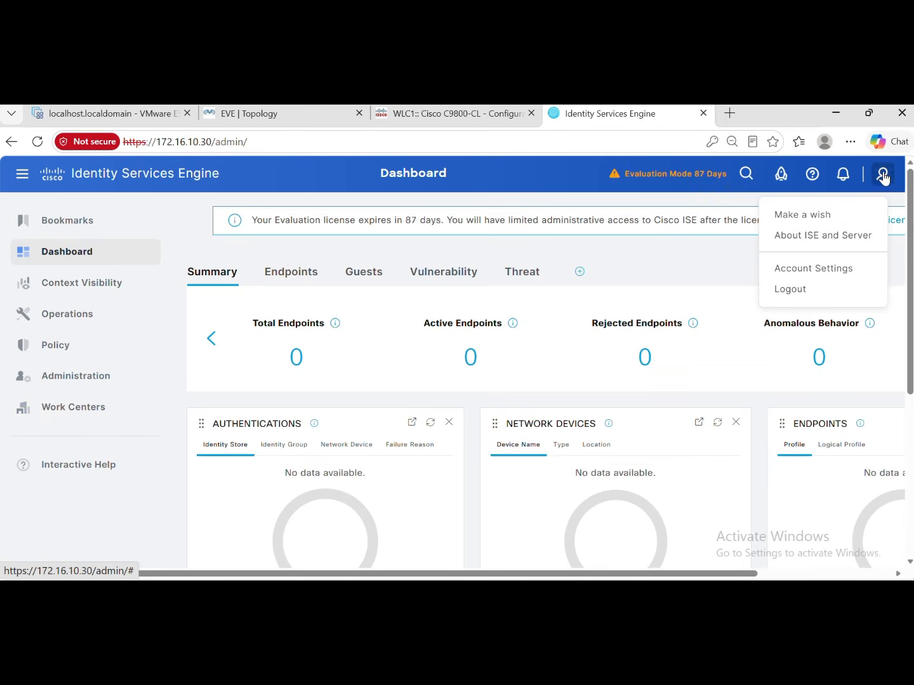
pyautogui.click(803, 237)
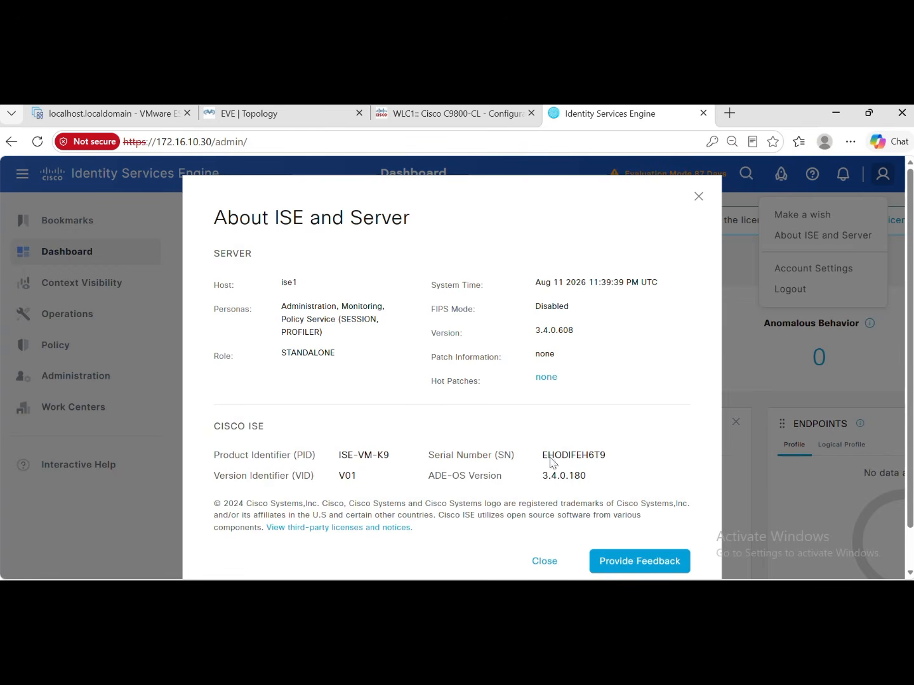
pyautogui.moveTo(537, 332); pyautogui.dragTo(570, 332)
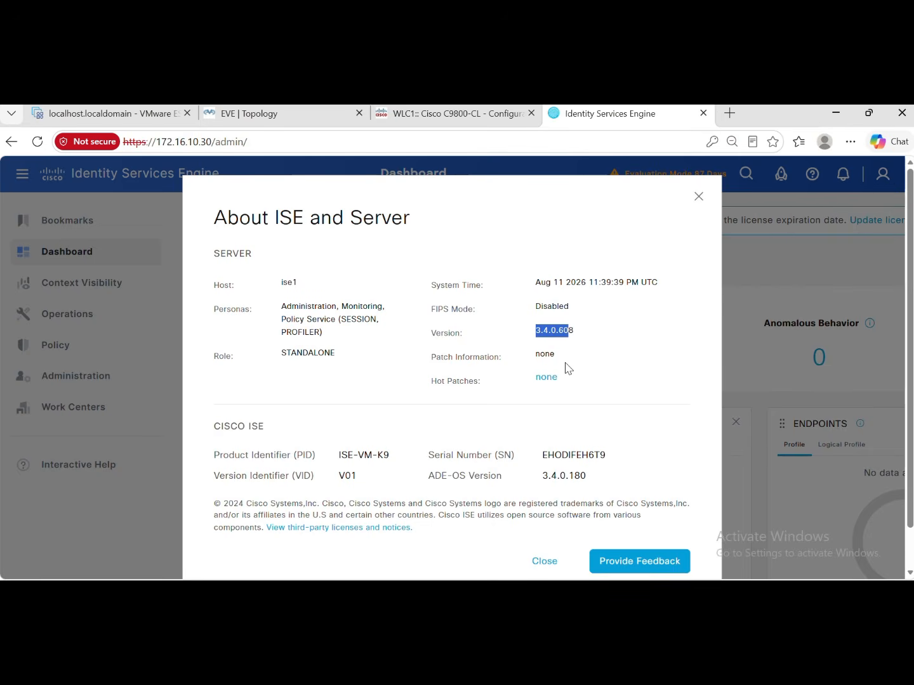
pyautogui.click(563, 361)
pyautogui.moveTo(531, 359); pyautogui.dragTo(536, 331)
pyautogui.click(635, 317)
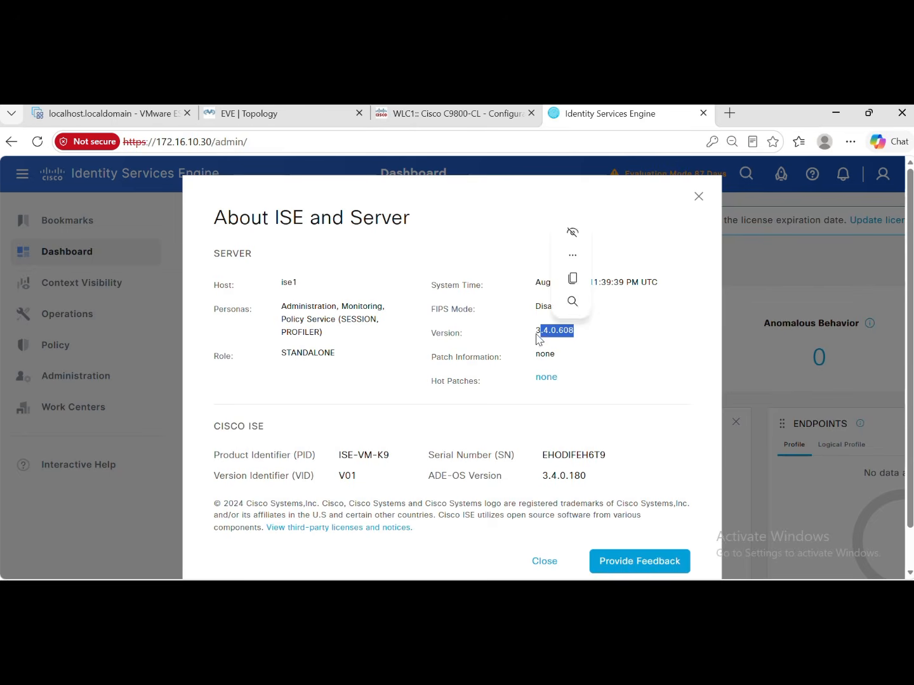
pyautogui.moveTo(340, 354); pyautogui.dragTo(271, 357)
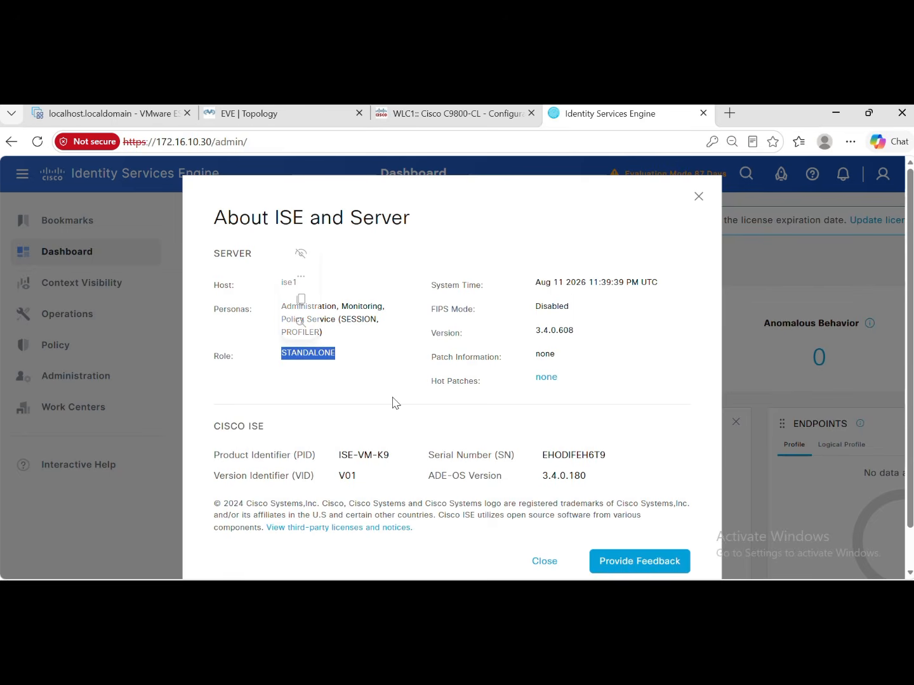
pyautogui.click(373, 326)
pyautogui.moveTo(283, 307); pyautogui.dragTo(349, 307)
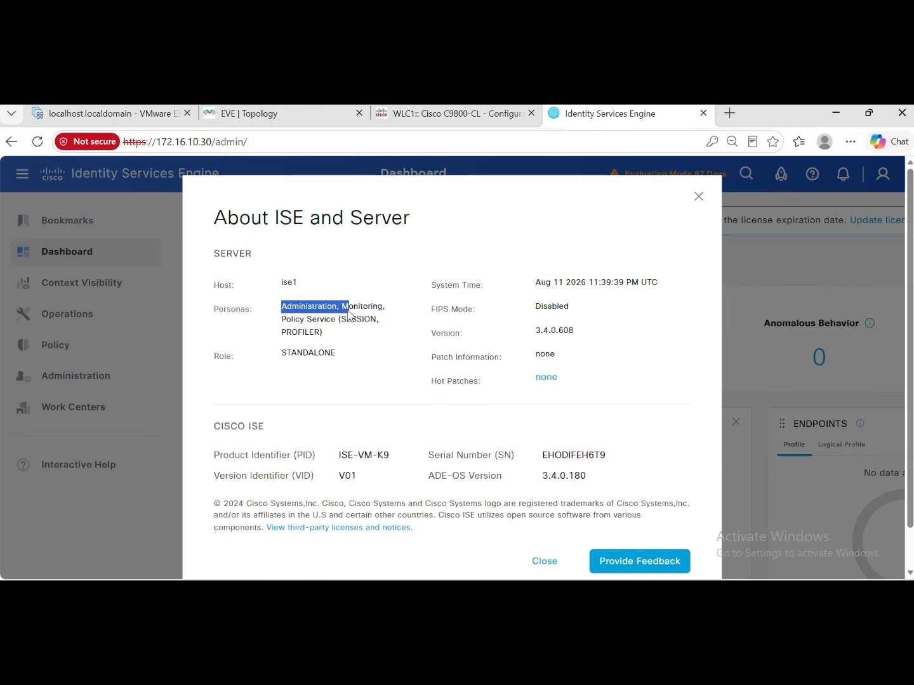
pyautogui.click(546, 562)
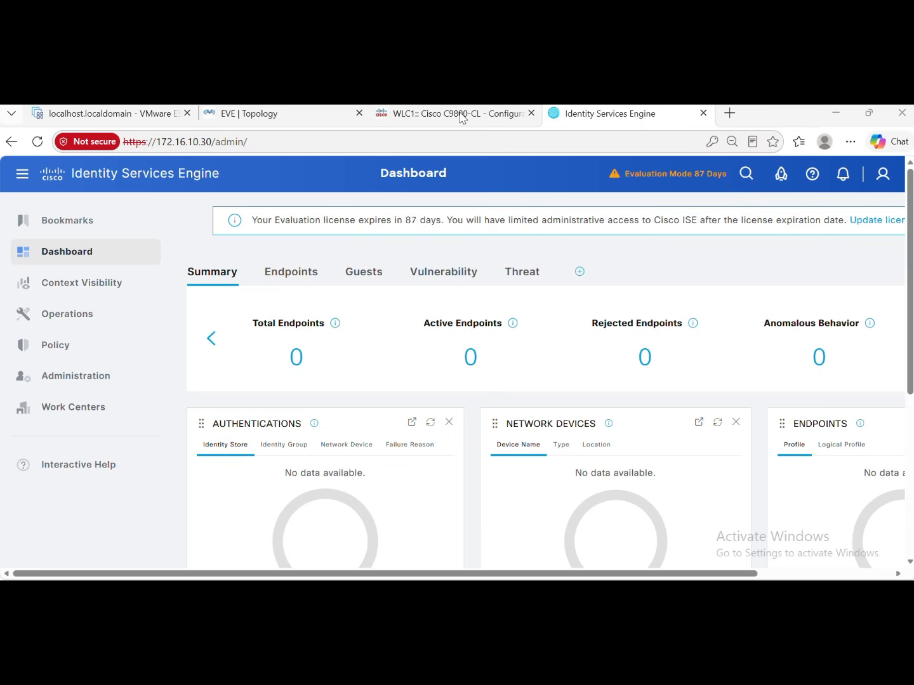
# - Detach the ISE dashboard into its own browser window and maximize it
pyautogui.moveTo(712, 130); pyautogui.dragTo(630, 212)
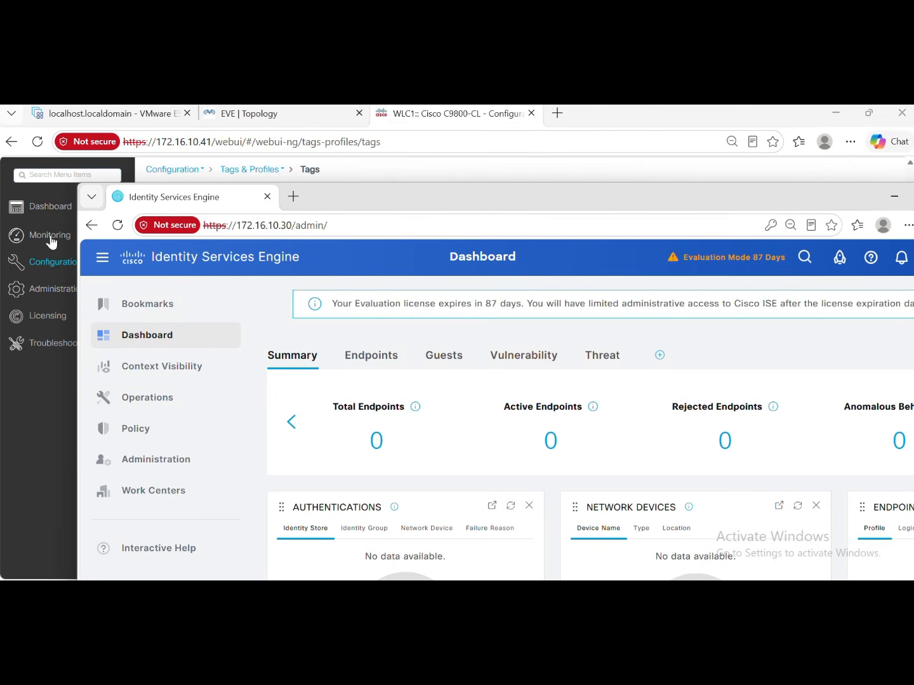
pyautogui.moveTo(372, 197); pyautogui.dragTo(537, 144)
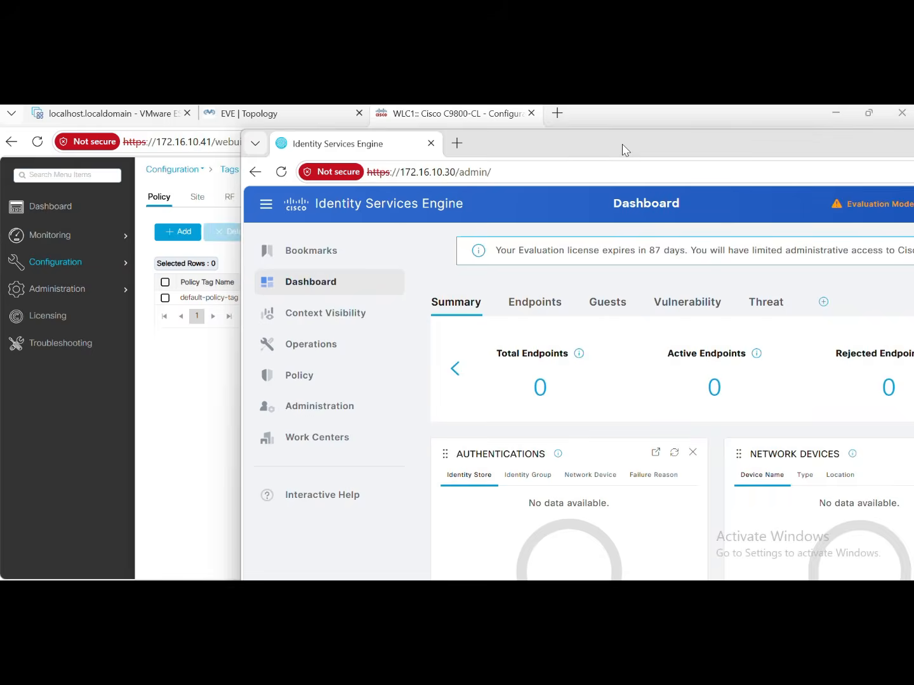
pyautogui.moveTo(622, 150); pyautogui.dragTo(583, 123)
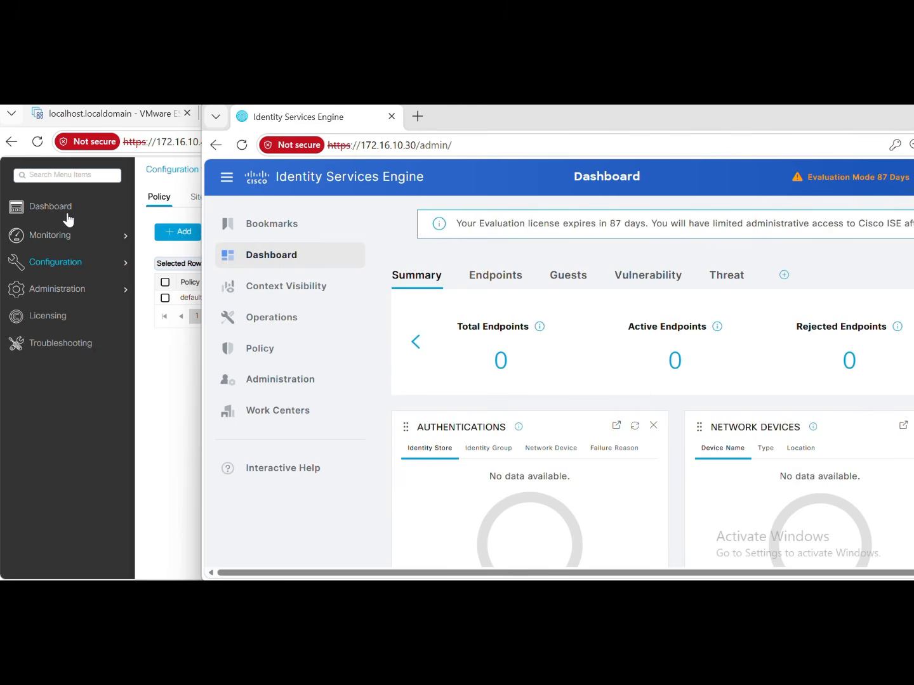
pyautogui.moveTo(692, 127); pyautogui.dragTo(534, 126)
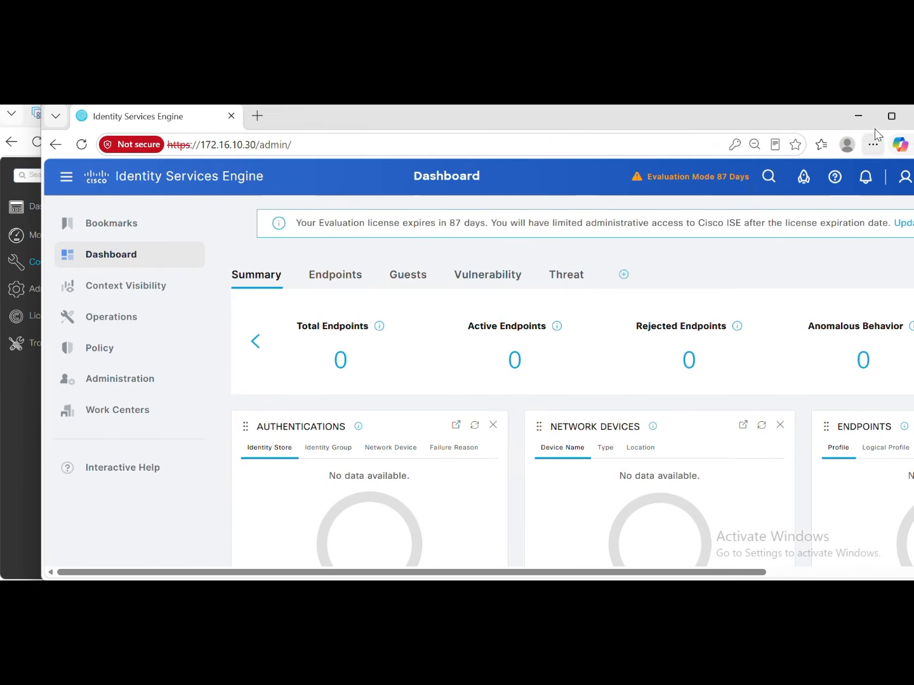
pyautogui.click(891, 117)
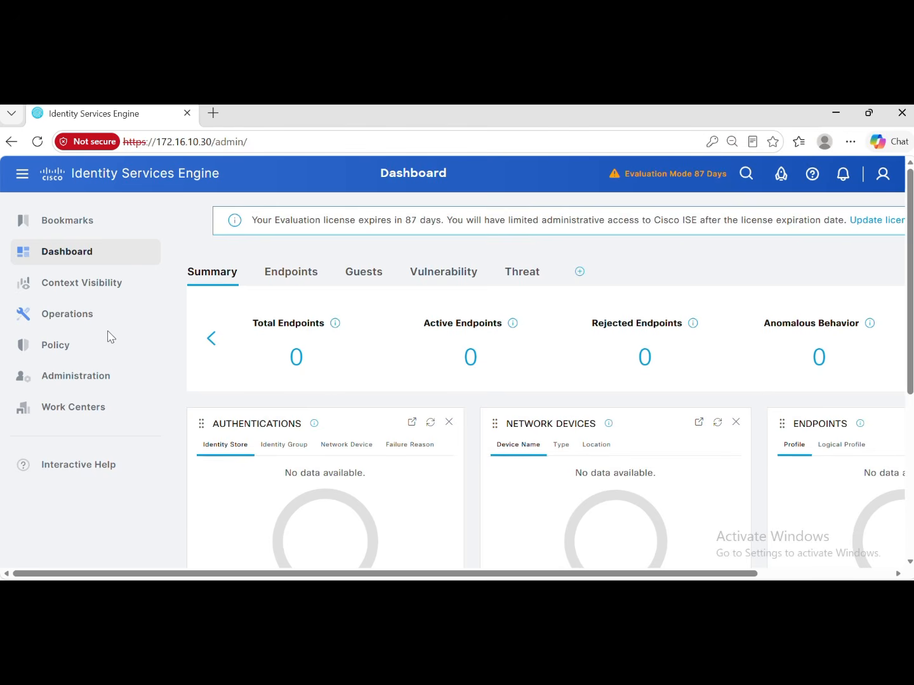
# - Reload the ISE dashboard and lower the browser page zoom
pyautogui.click(81, 254)
pyautogui.click(850, 141)
pyautogui.click(765, 251)
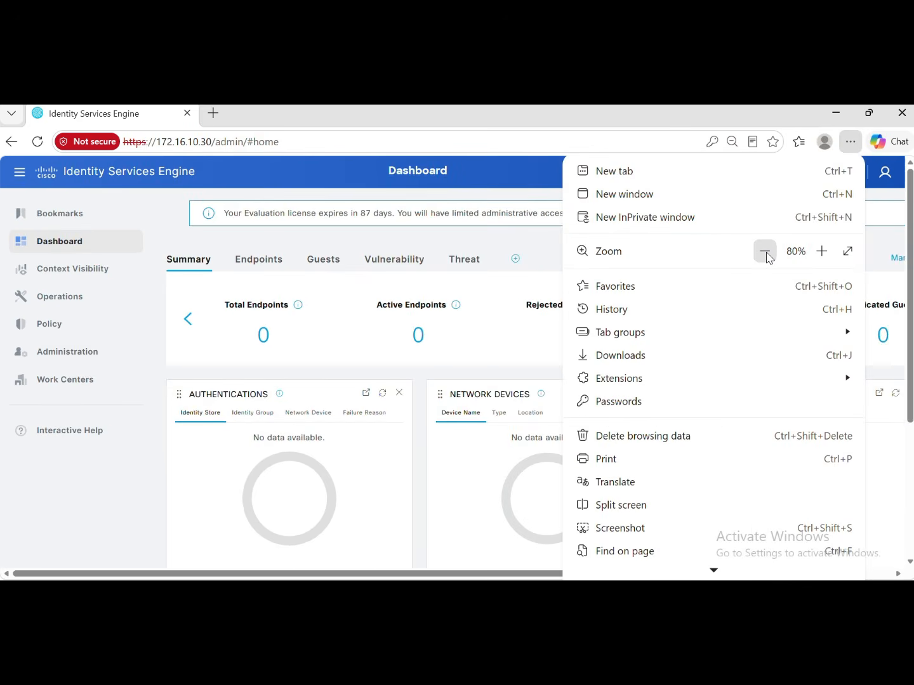
pyautogui.click(764, 252)
pyautogui.click(525, 232)
# - Review the dashboard settings and dashlets, then browse the sidebar menu flyouts
pyautogui.click(876, 254)
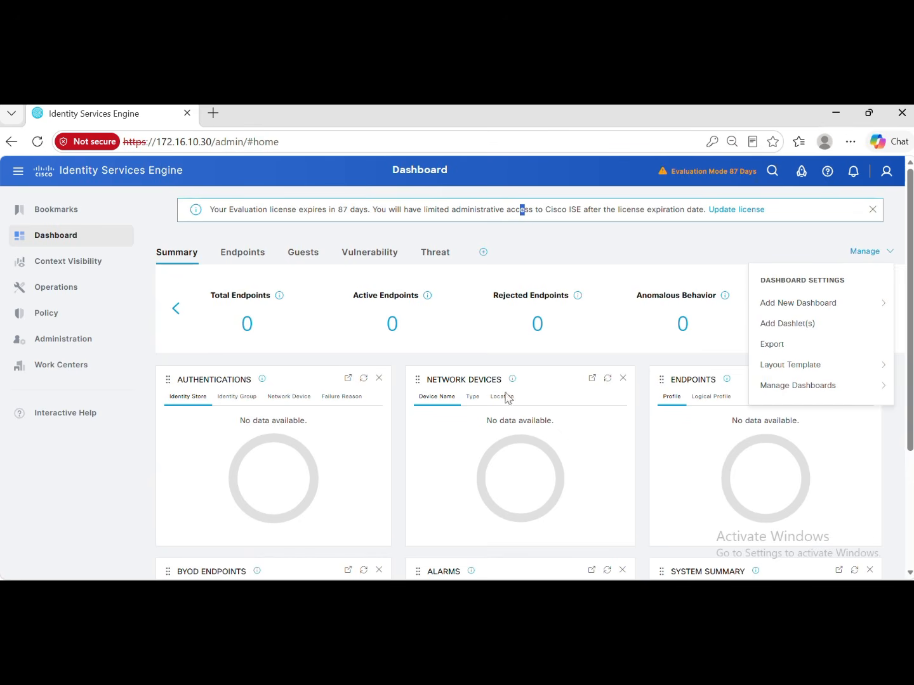
pyautogui.scroll(-2, 400, 423)
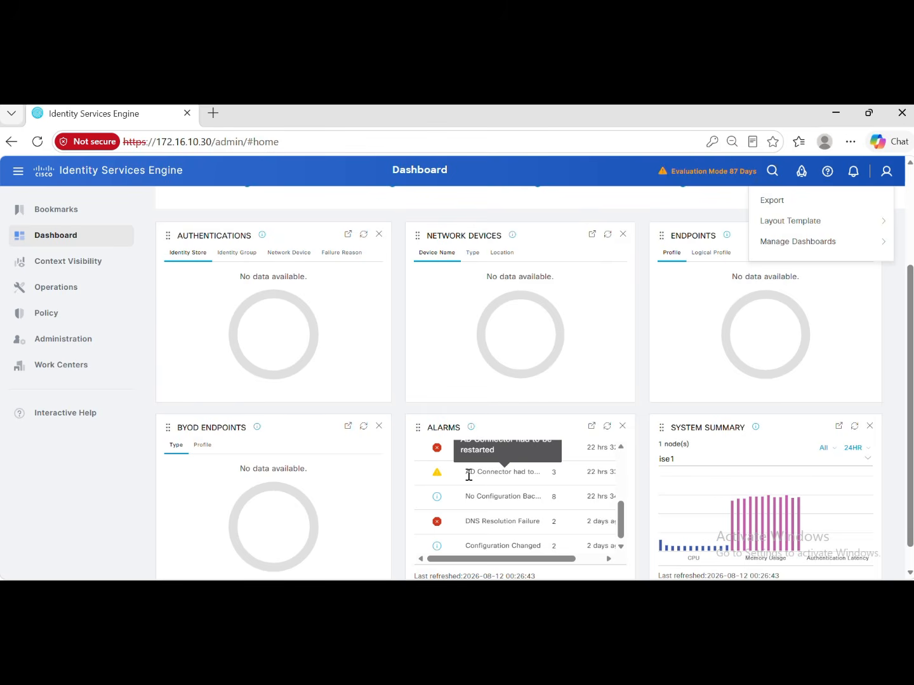
pyautogui.moveTo(71, 275)
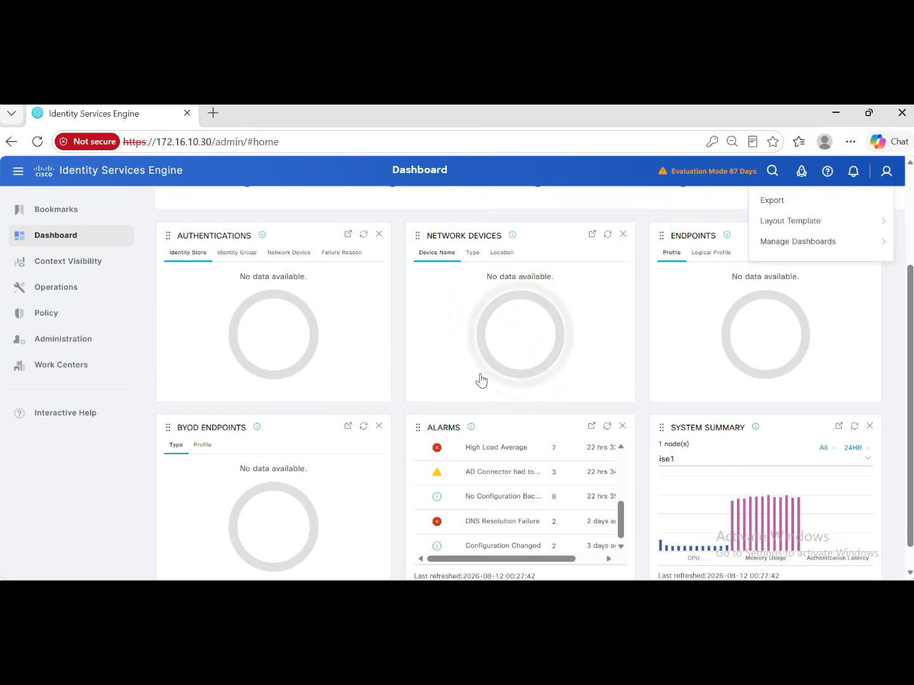
pyautogui.scroll(-1, 516, 385)
pyautogui.scroll(3, 606, 422)
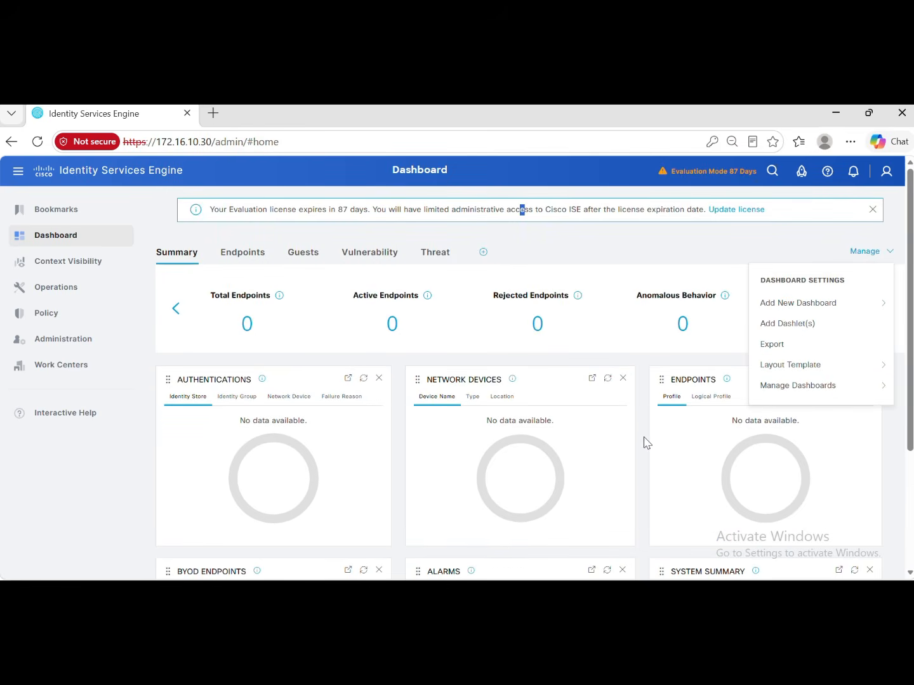
pyautogui.click(885, 254)
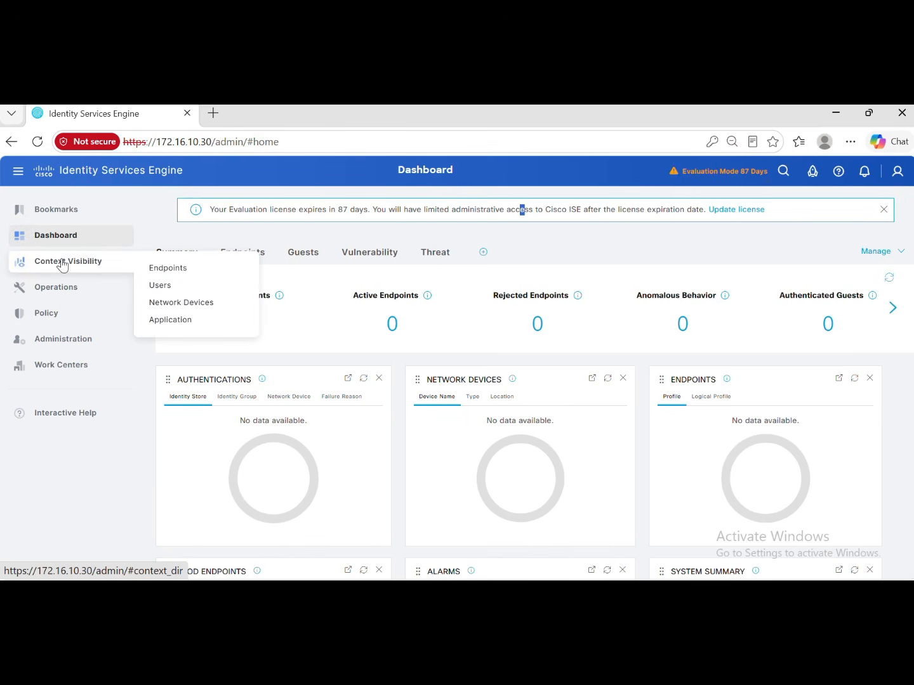
pyautogui.moveTo(62, 342)
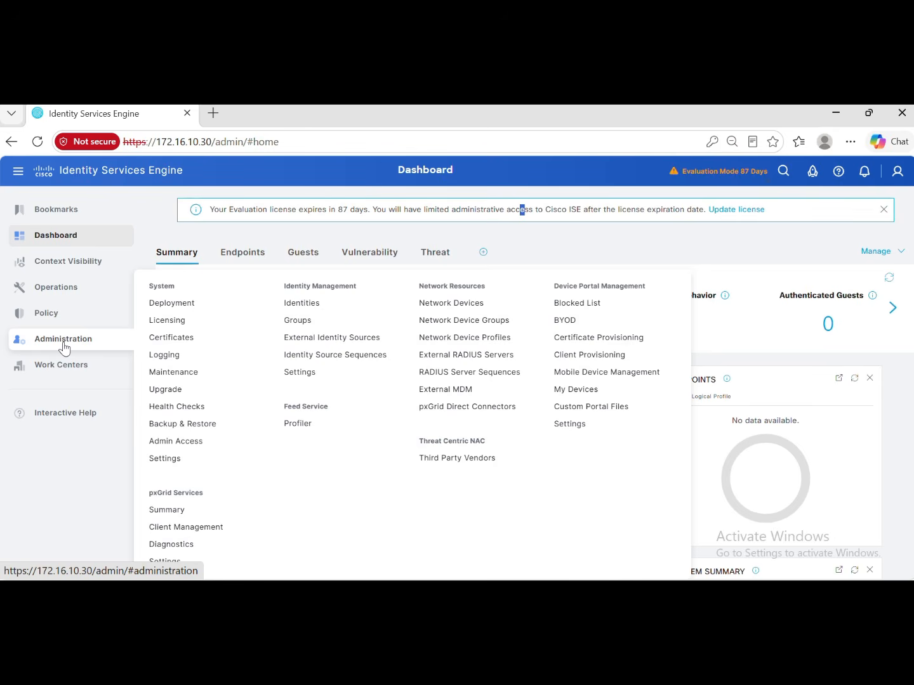
# - Open Administration > System > Deployment and dismiss the information notice
pyautogui.click(172, 304)
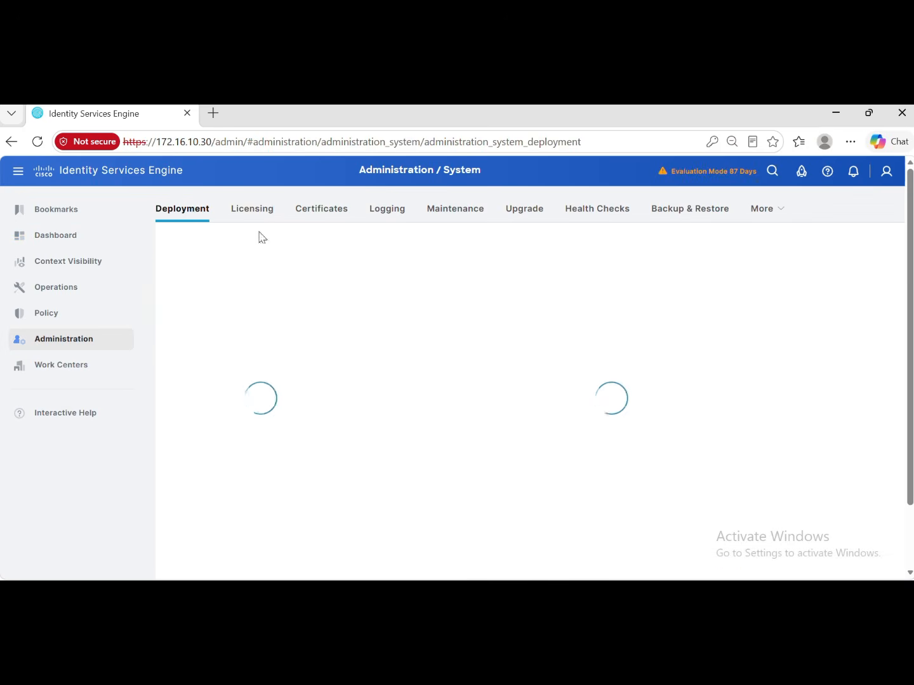
pyautogui.moveTo(117, 328)
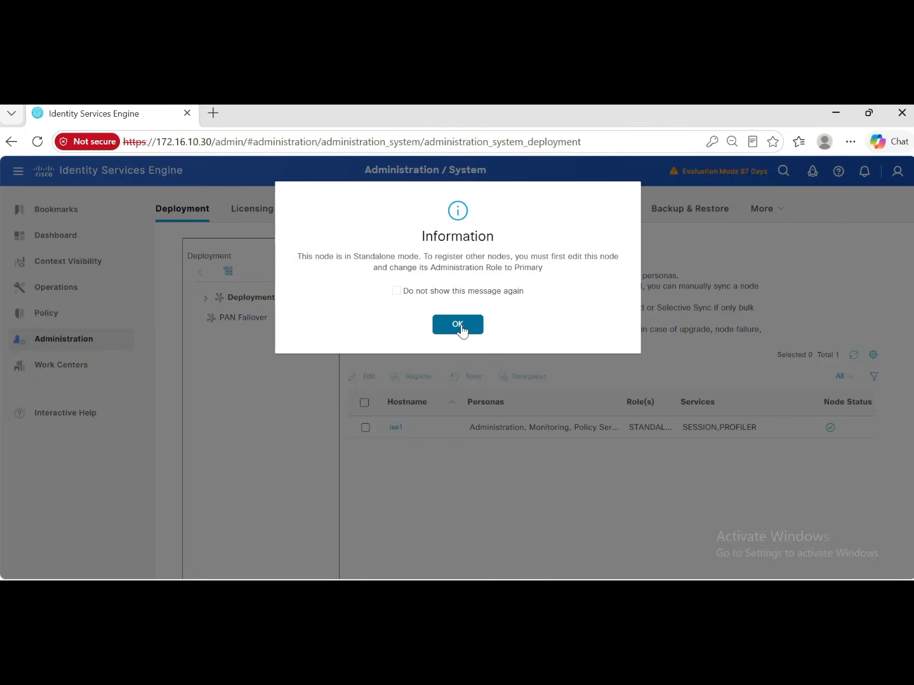
pyautogui.click(457, 325)
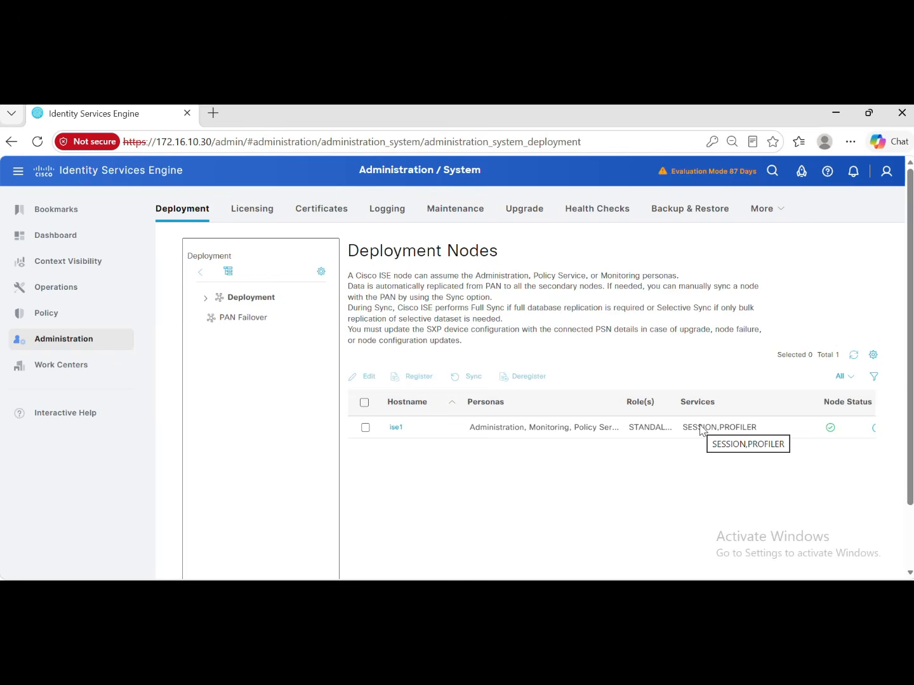
# - Review node ise1's settings: FQDN ise1.lab.local, IP 172.16.10.30, STANDALONE role
pyautogui.click(205, 301)
pyautogui.click(235, 318)
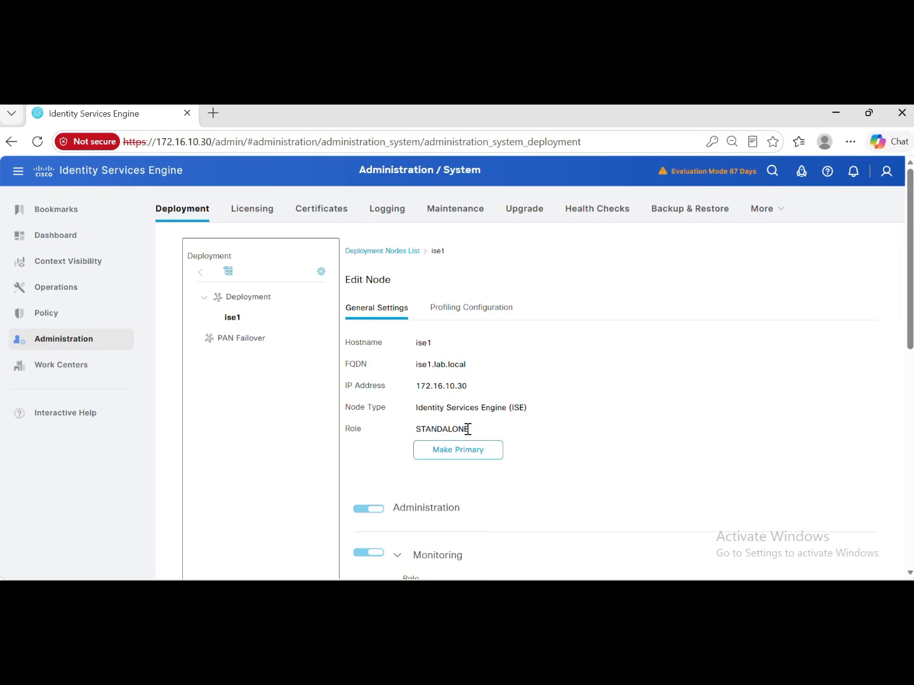
pyautogui.scroll(-2, 450, 288)
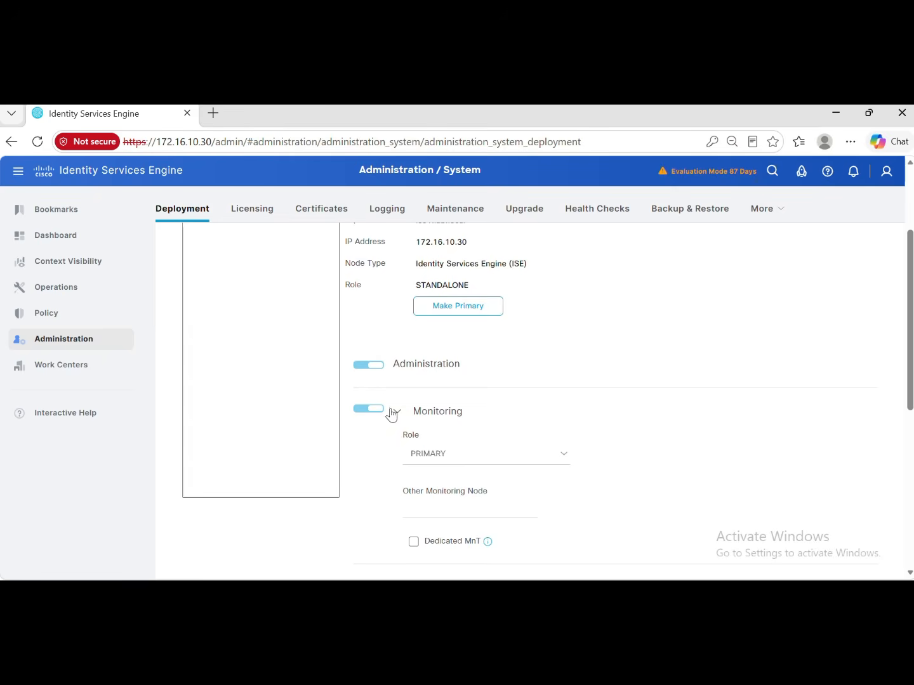
pyautogui.scroll(4, 506, 444)
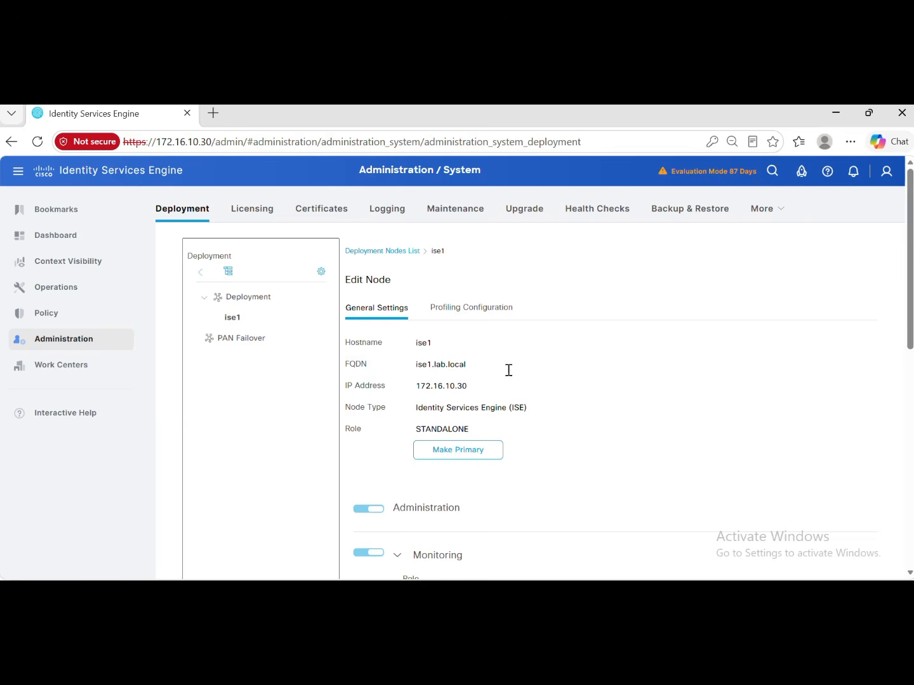
pyautogui.moveTo(419, 368); pyautogui.dragTo(467, 373)
pyautogui.click(447, 384)
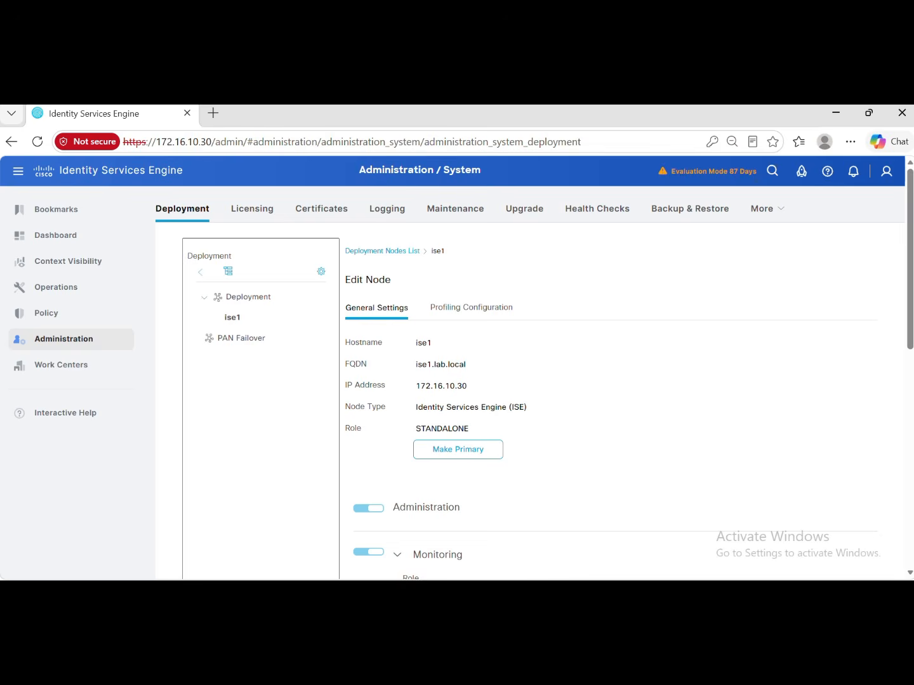
# - Disconnect the existing remote DHCP desktop session
pyautogui.hotkey('alt', 'Tab')
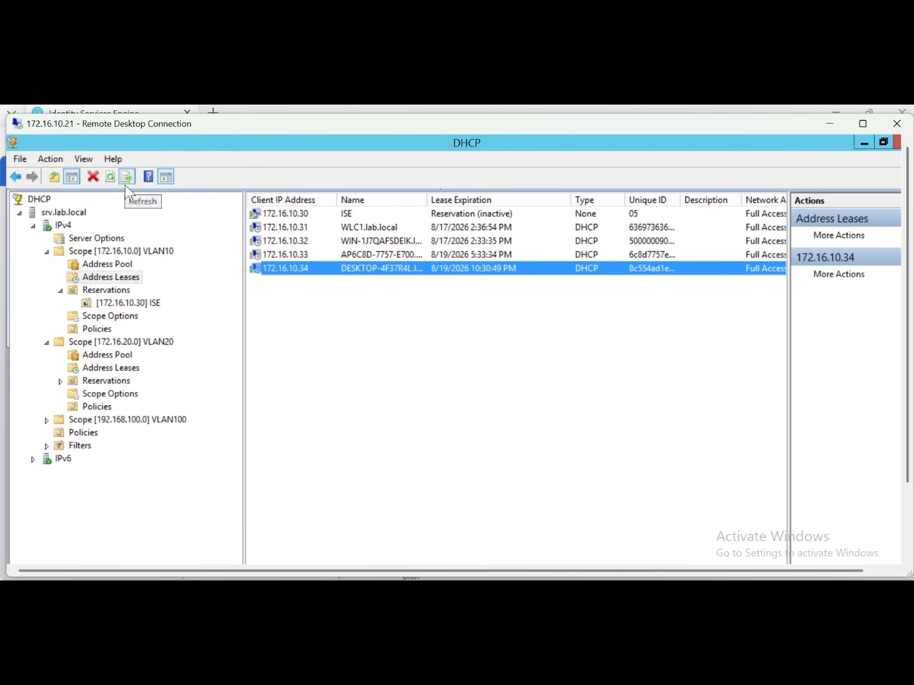
pyautogui.click(897, 123)
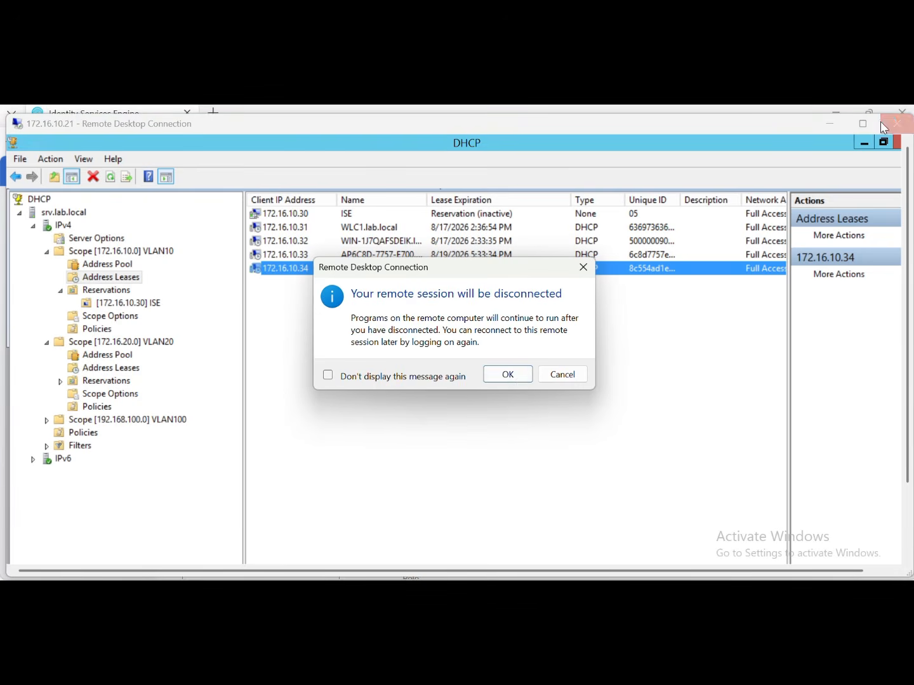
pyautogui.click(515, 379)
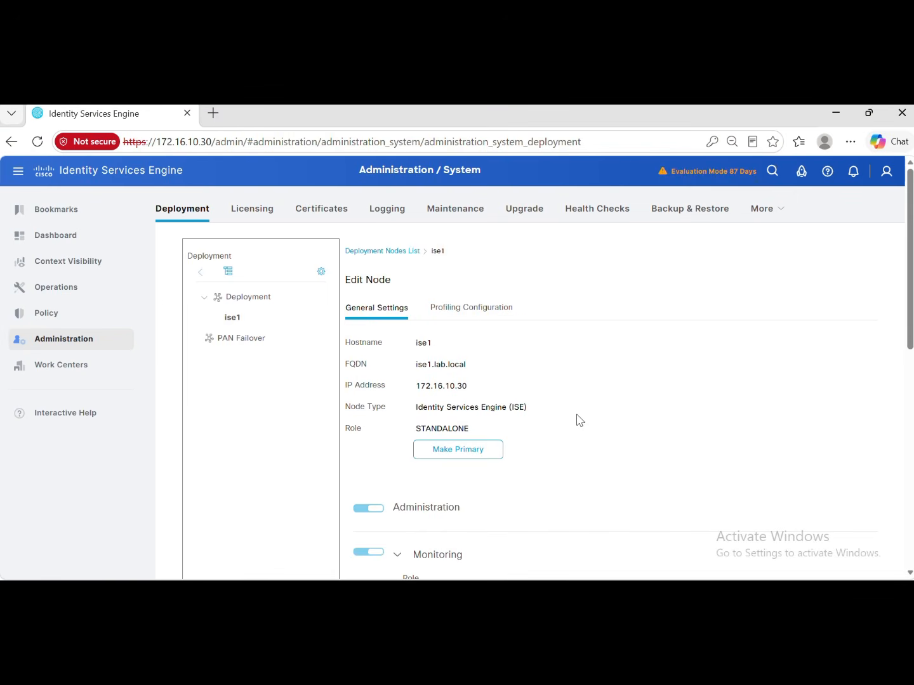
# - Reconnect via Remote Desktop to 172.16.10.21 as the lab domain administrator
pyautogui.press('super')
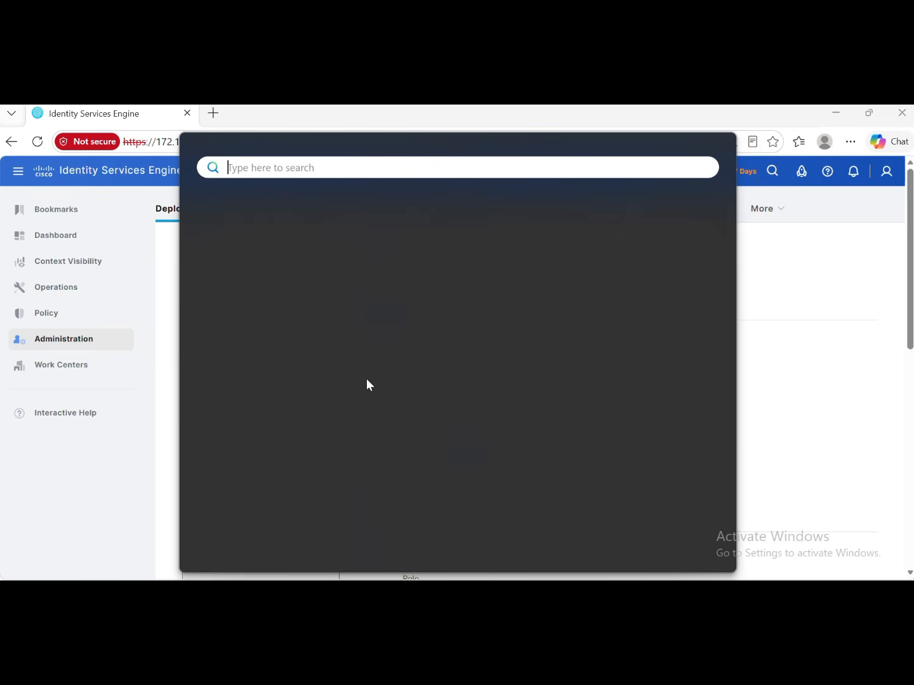
pyautogui.write('remo')
pyautogui.click(311, 270)
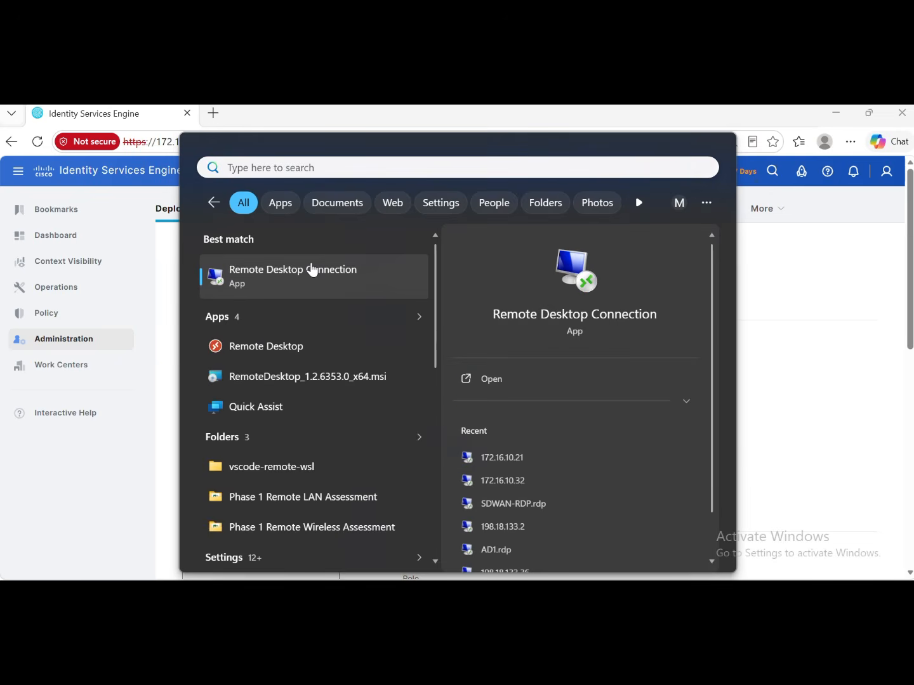
pyautogui.click(512, 335)
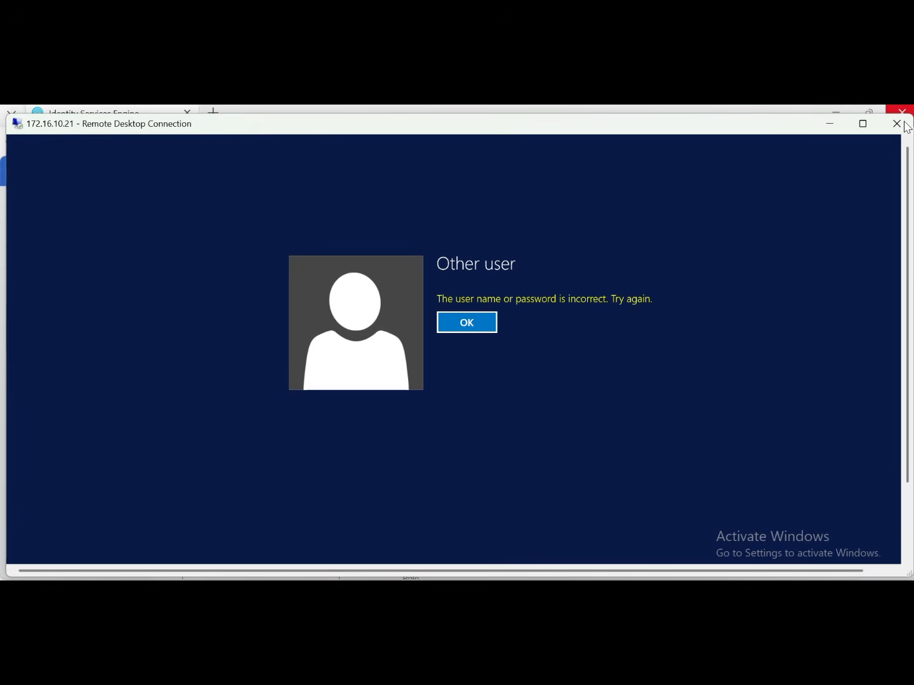
pyautogui.click(467, 330)
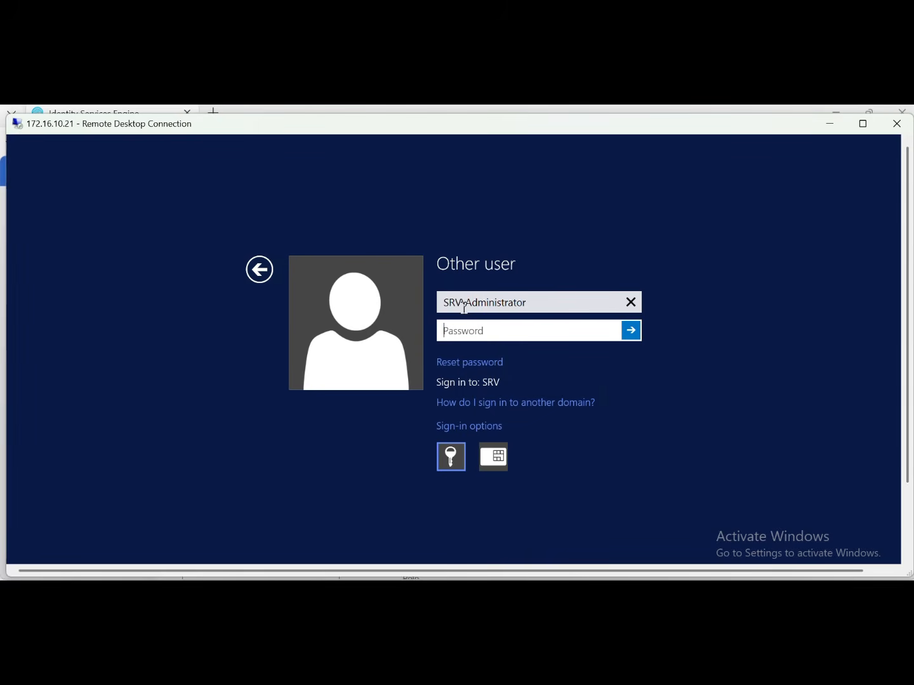
pyautogui.click(463, 306)
pyautogui.press('BackSpace')
pyautogui.press('BackSpace')
pyautogui.press('BackSpace')
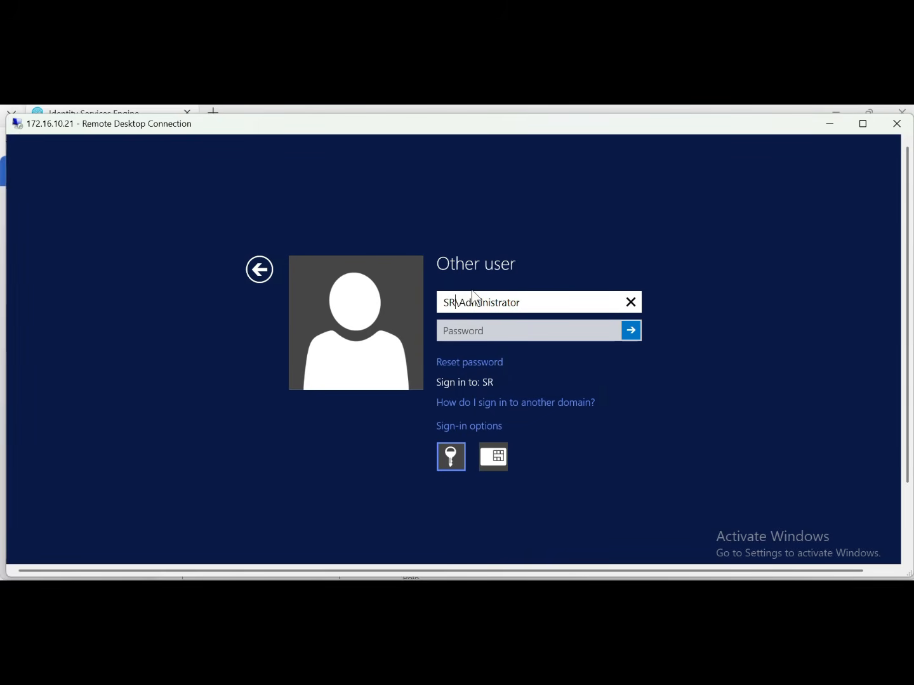
pyautogui.write('lab')
pyautogui.press('Tab')
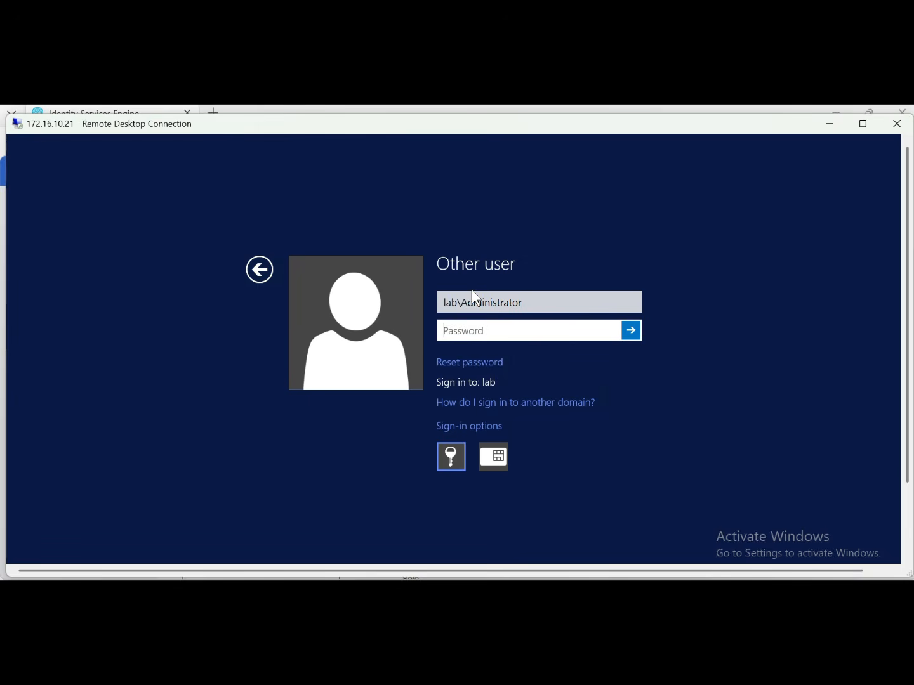
pyautogui.write('********')
pyautogui.press('Return')
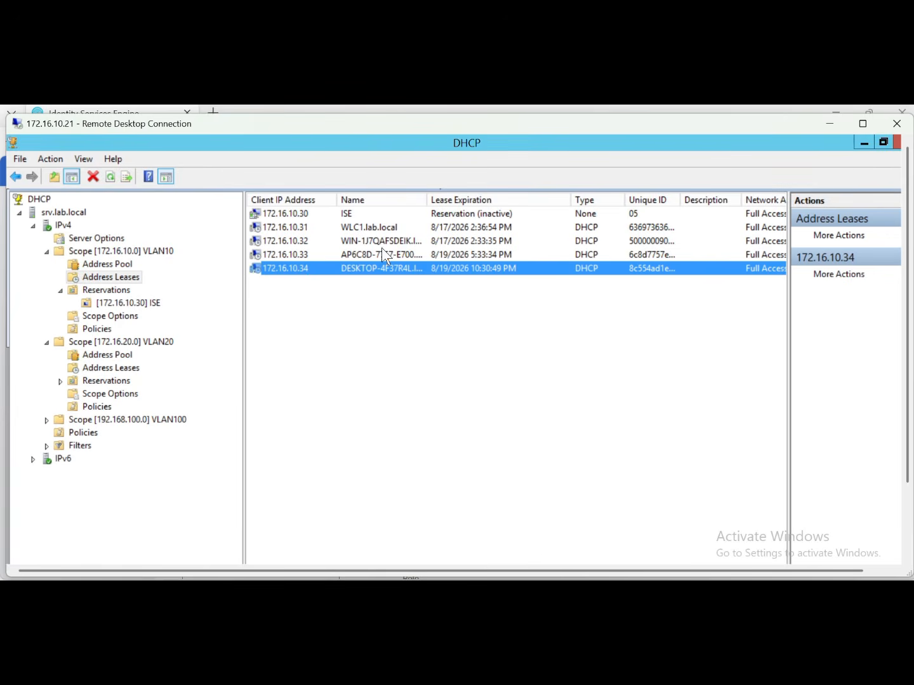
# - Close the DHCP console after cancelling the open Scope Options dialog
pyautogui.click(885, 142)
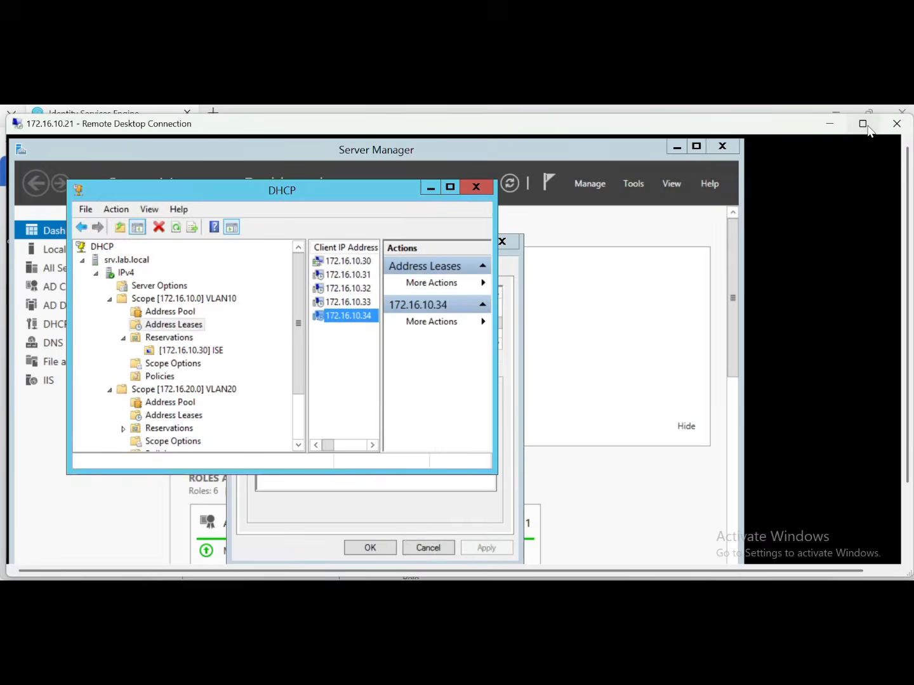
pyautogui.click(477, 185)
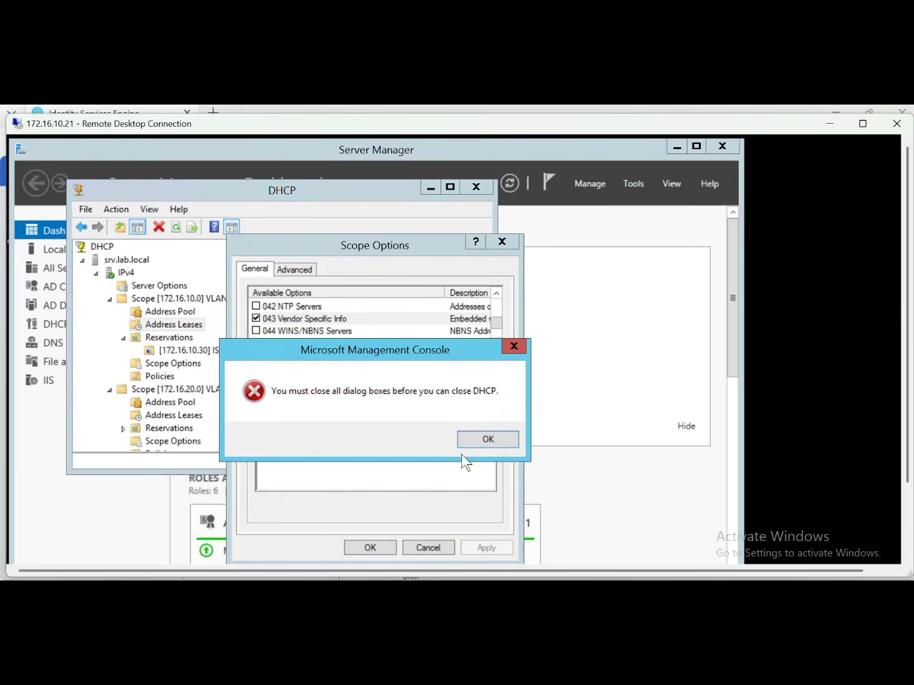
pyautogui.click(486, 439)
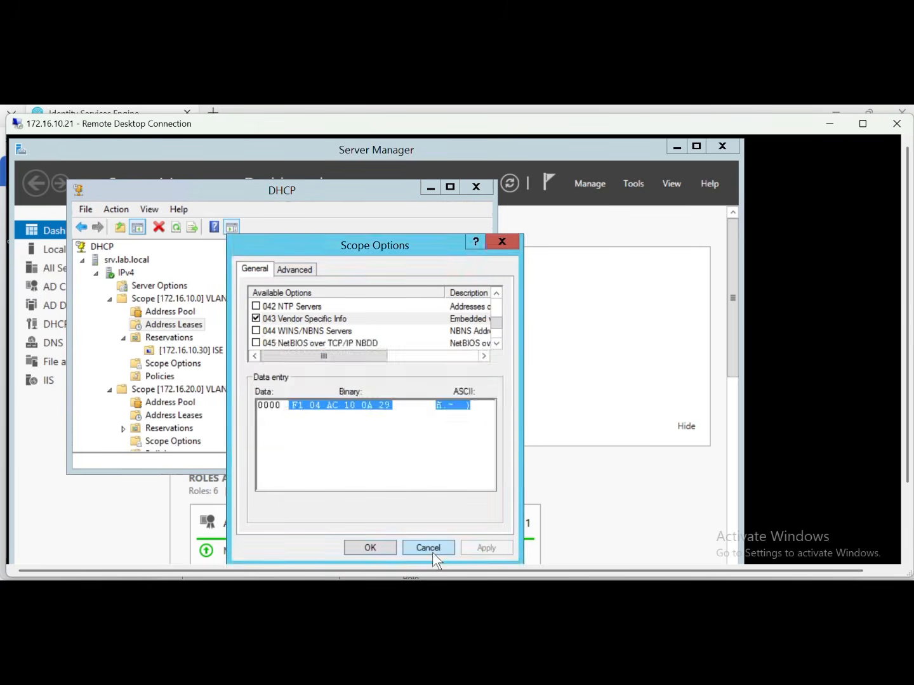
pyautogui.click(430, 548)
pyautogui.click(477, 187)
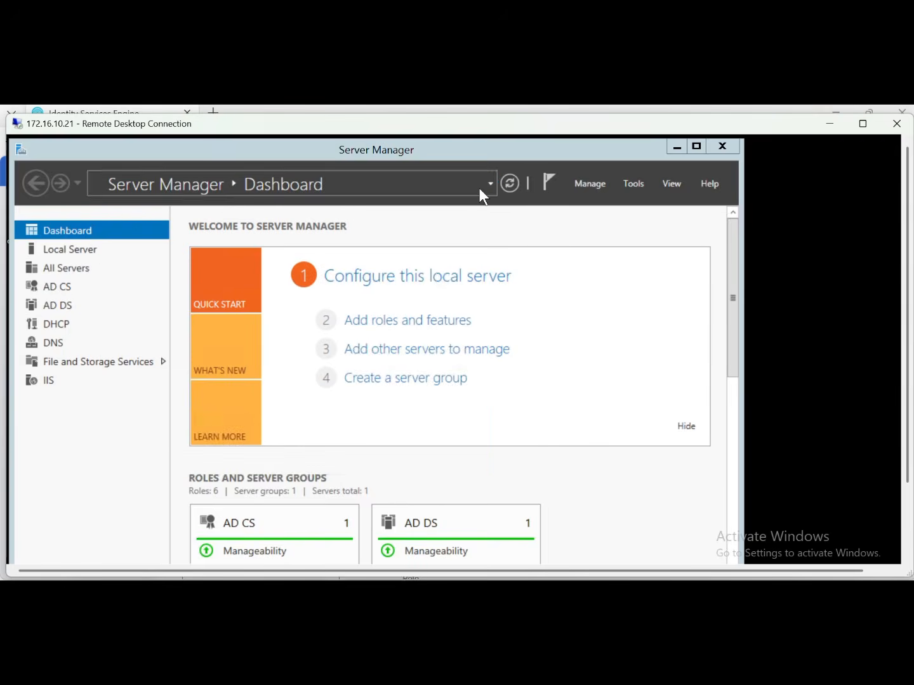
# - Maximize Server Manager and launch DNS Manager from its Tools list
pyautogui.click(638, 183)
pyautogui.click(695, 146)
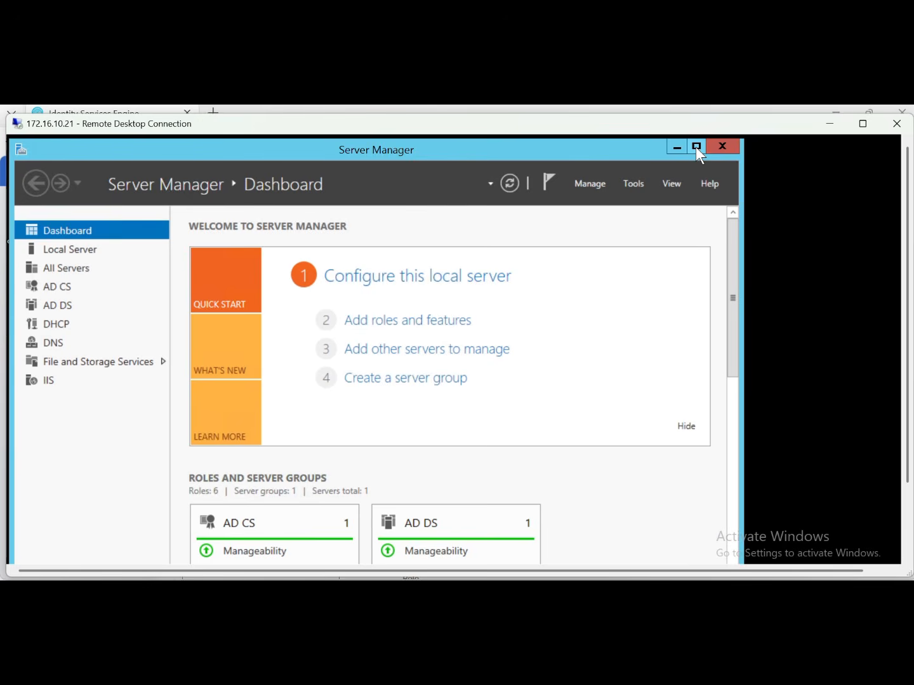
pyautogui.click(696, 147)
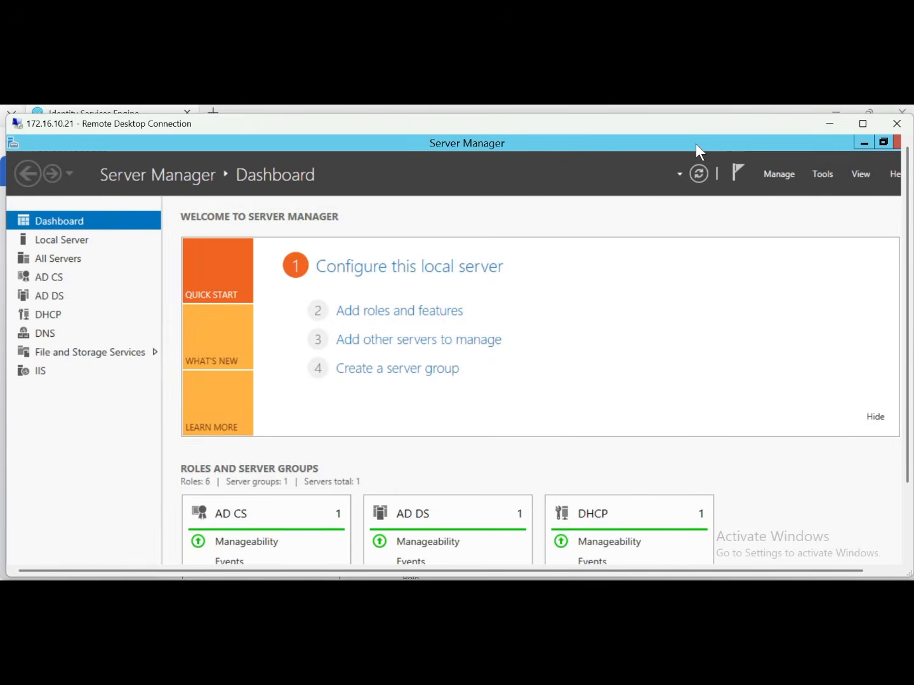
pyautogui.click(811, 180)
pyautogui.click(744, 414)
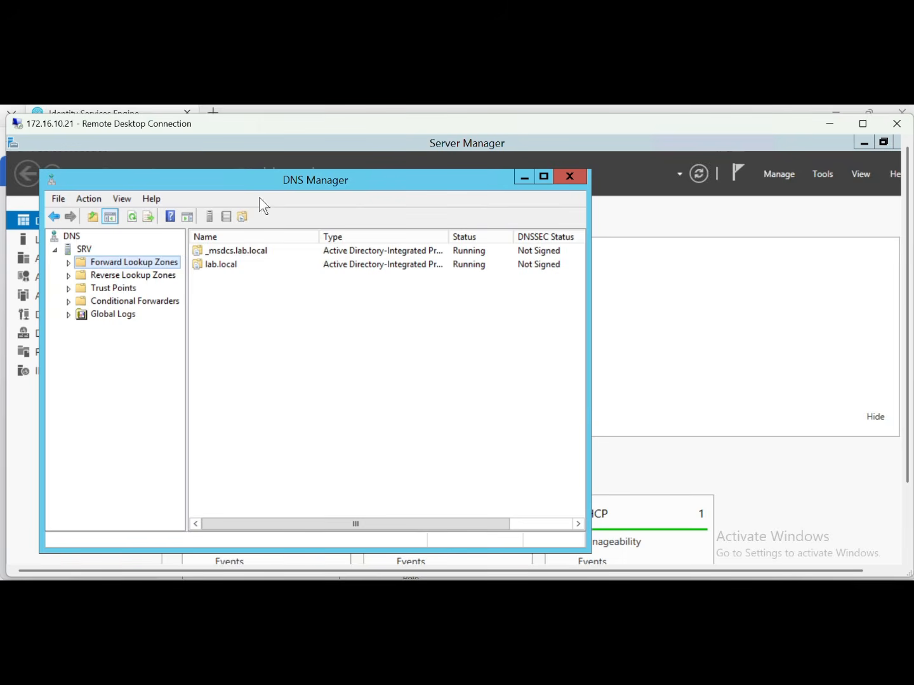
# - Open DNS Manager and inspect lab.local's host records ise1 and ise2
pyautogui.moveTo(262, 190); pyautogui.dragTo(518, 197)
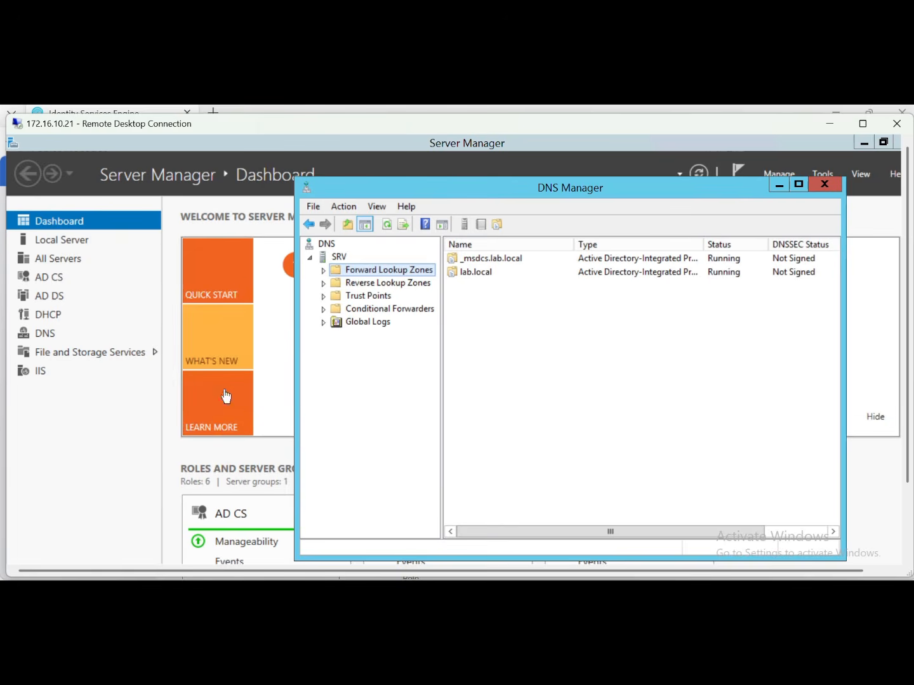
pyautogui.click(121, 454)
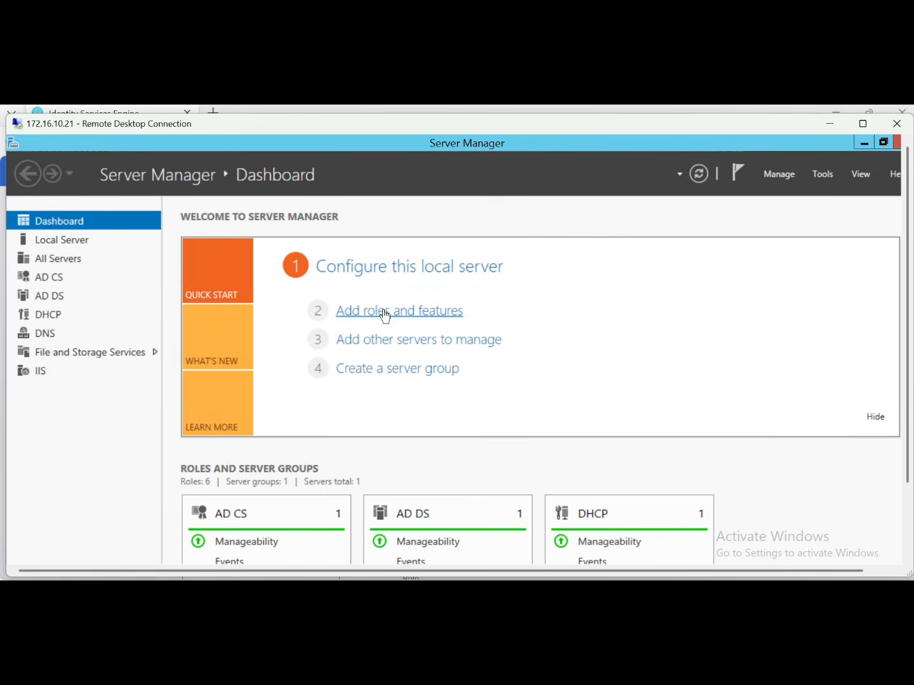
pyautogui.click(827, 178)
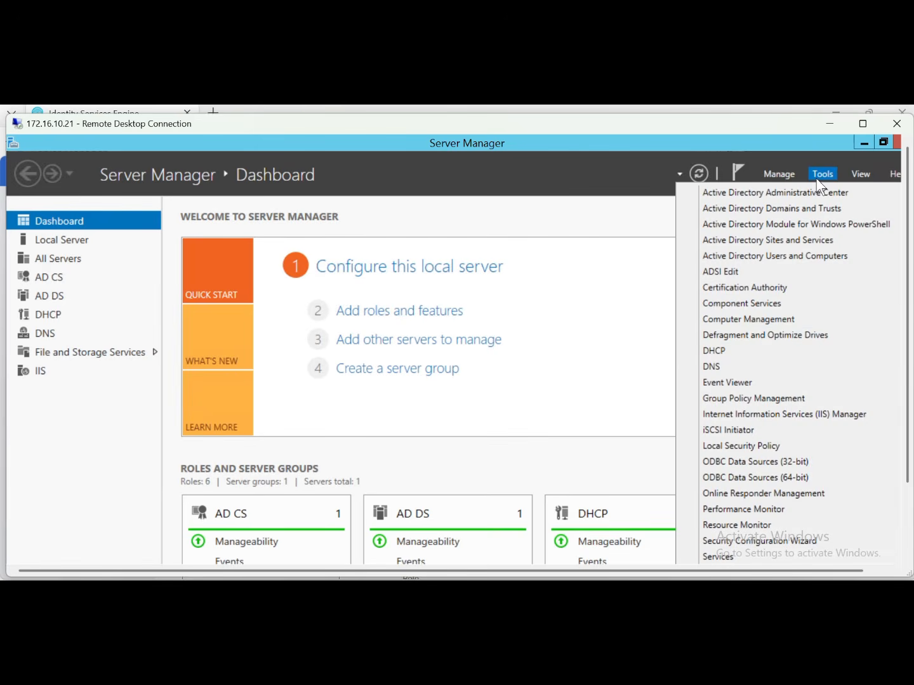
pyautogui.click(725, 366)
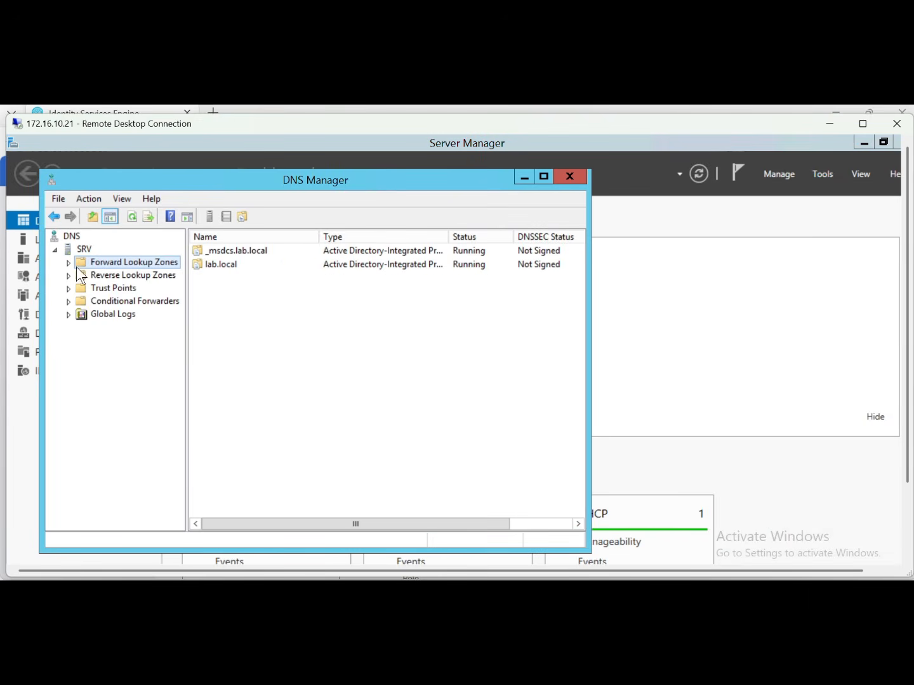
pyautogui.click(69, 262)
pyautogui.click(123, 288)
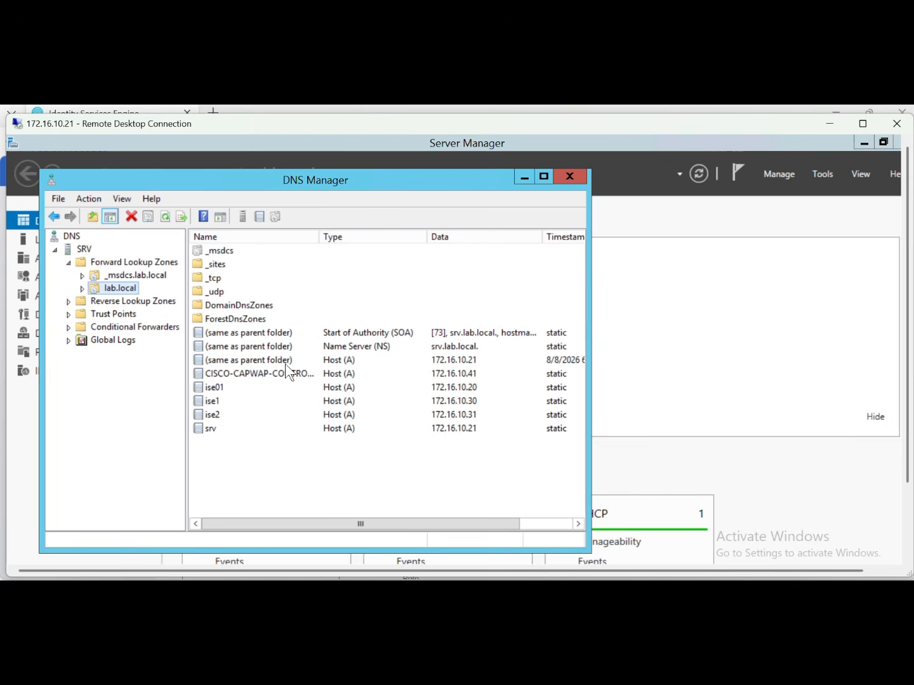
pyautogui.click(219, 405)
pyautogui.click(431, 414)
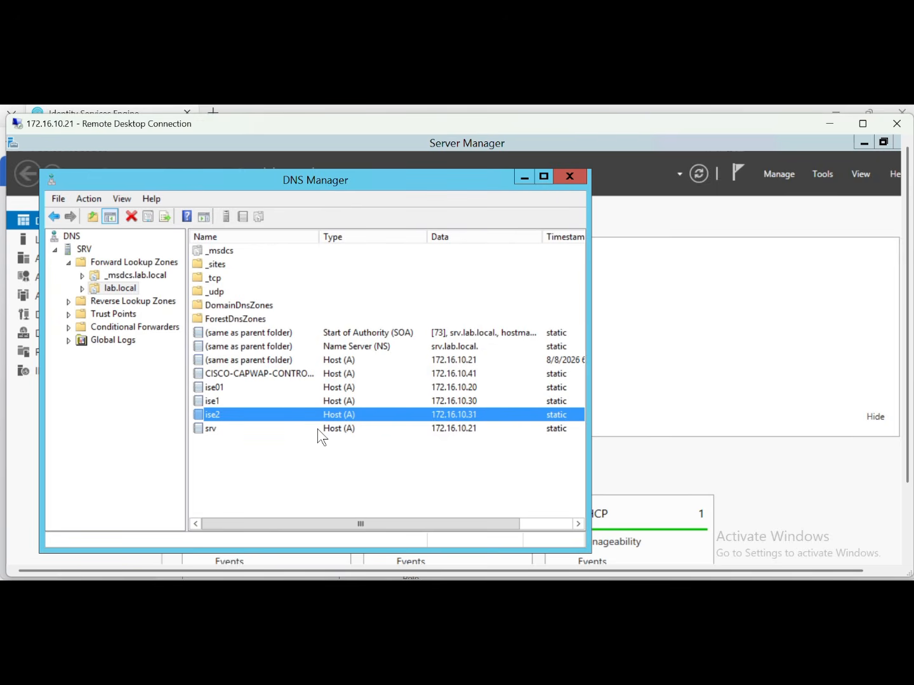
# - Check the 10.16.172.in-addr.arpa pointer records, then return to lab.local's records
pyautogui.click(68, 301)
pyautogui.click(136, 314)
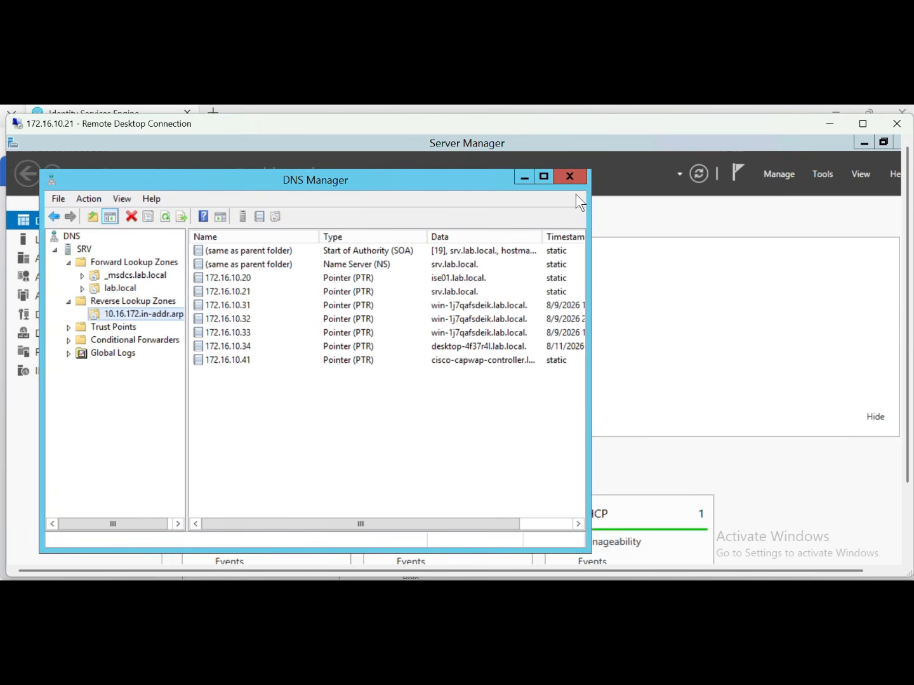
pyautogui.click(463, 310)
pyautogui.click(219, 330)
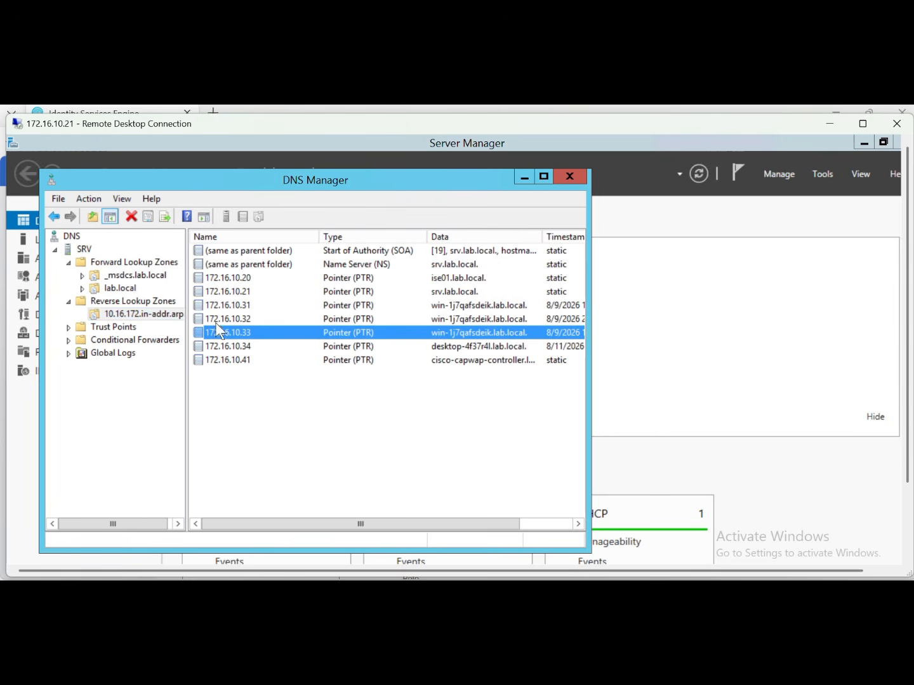
pyautogui.click(122, 289)
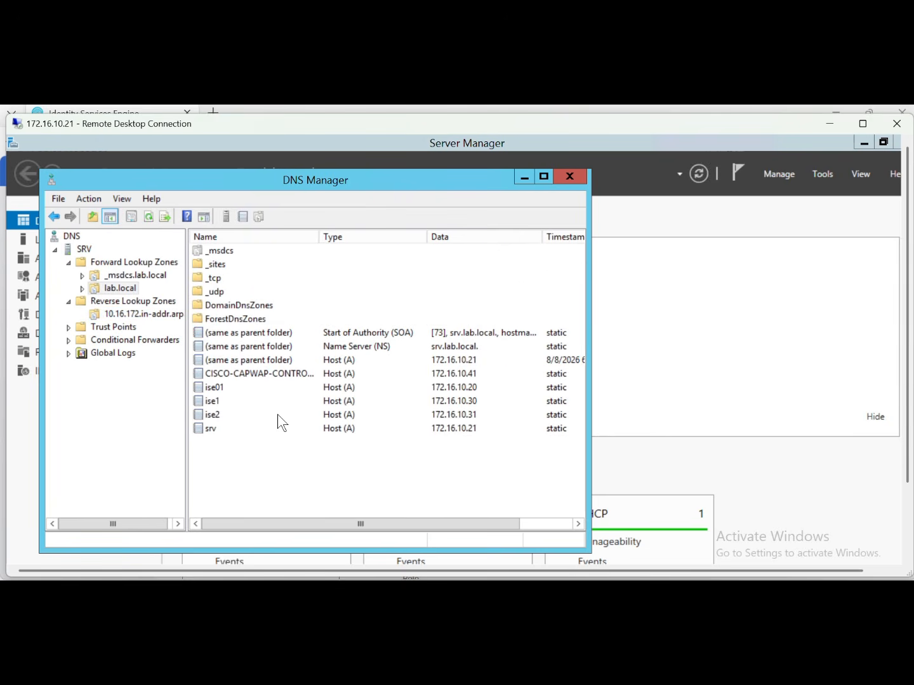
# - Close DNS Manager and view the DHCP and File and Storage Services pages listing SRV at 172.16.10.21
pyautogui.click(569, 176)
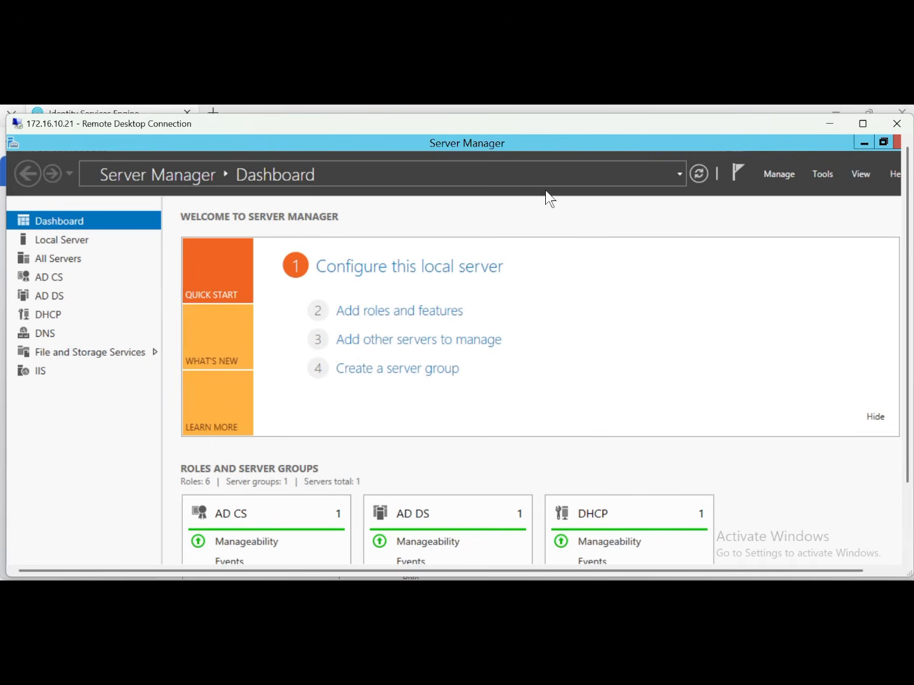
pyautogui.click(50, 313)
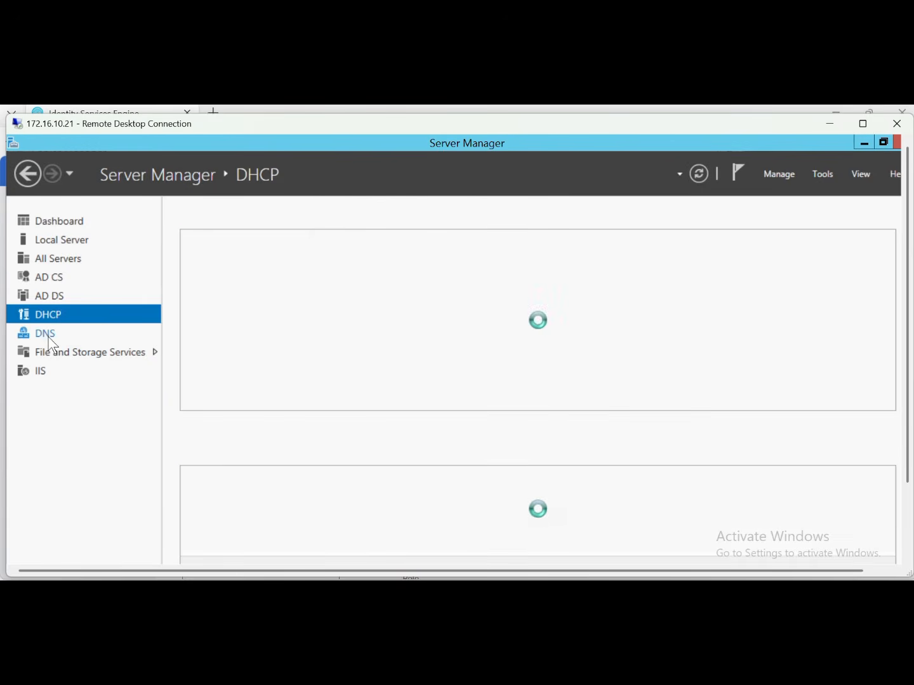
pyautogui.click(63, 352)
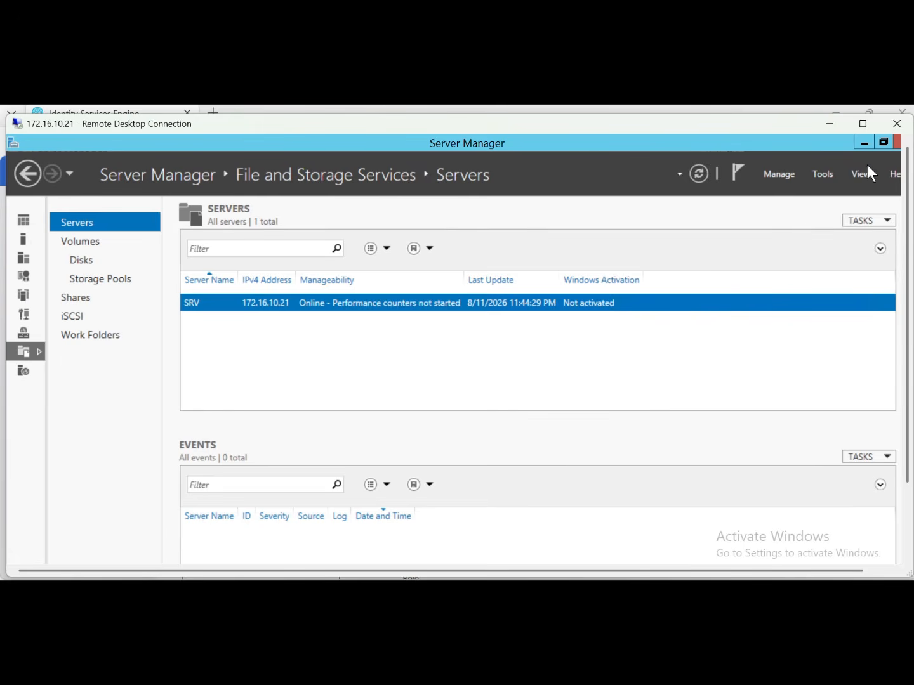
pyautogui.click(826, 172)
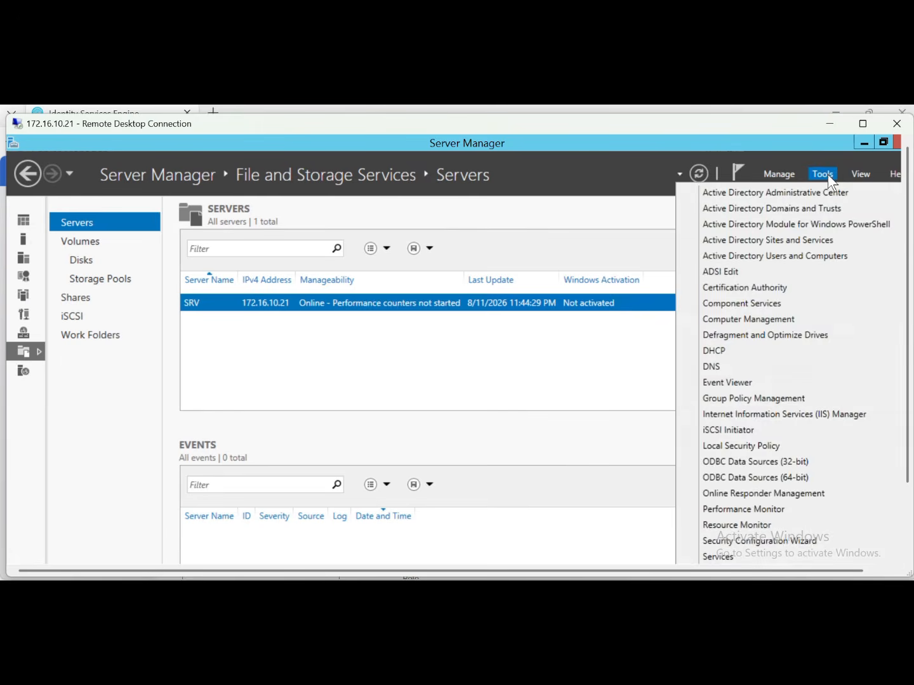
pyautogui.click(624, 214)
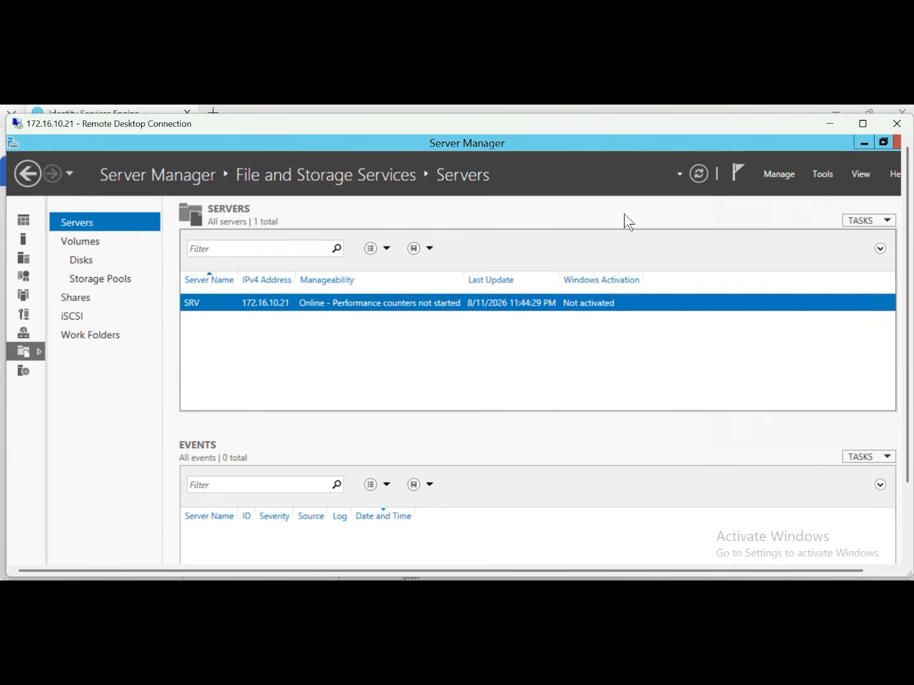
# - Minimize Server Manager and the remote session, then view ISE's Licensing page for ISE-VM-K9
pyautogui.click(870, 144)
pyautogui.click(831, 125)
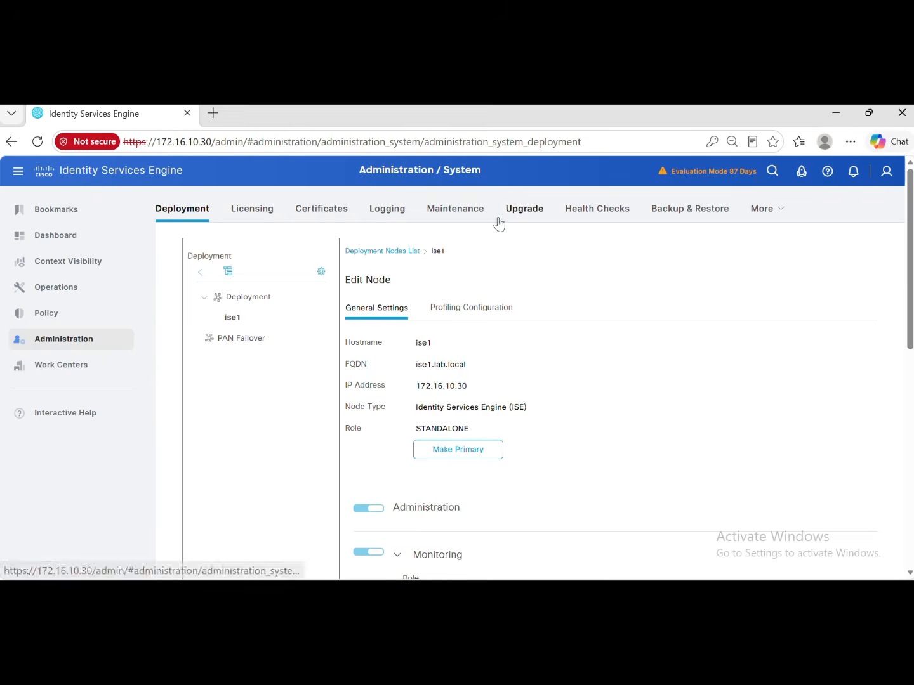
pyautogui.click(254, 207)
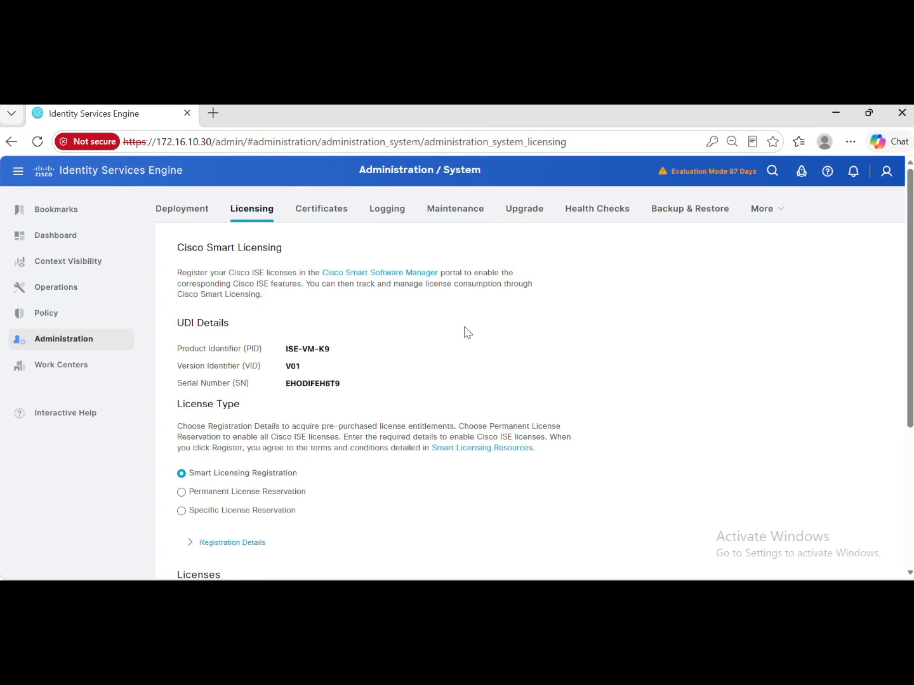
# - Search Bing in a new tab for 'cisco ise license guide' and open the Cisco ISE Licensing Guide
pyautogui.click(213, 112)
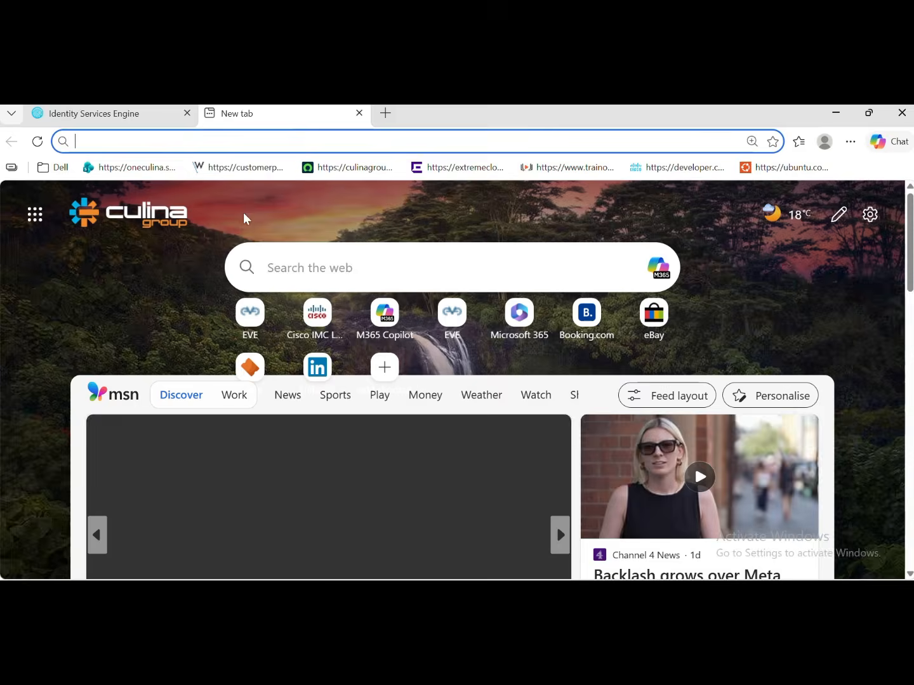
pyautogui.click(346, 262)
pyautogui.write('cisco ise')
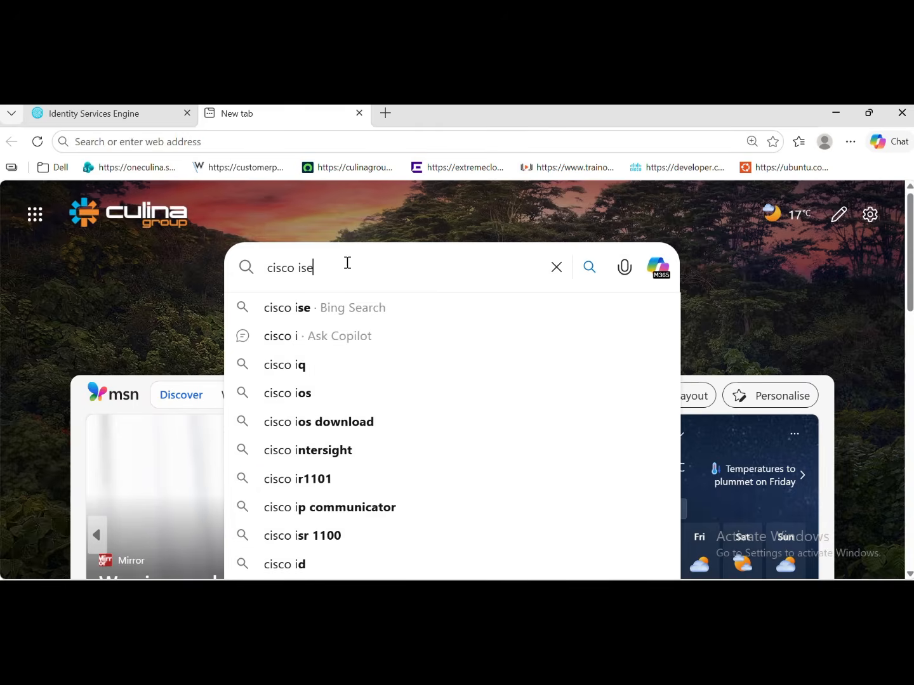
pyautogui.write(' license guide')
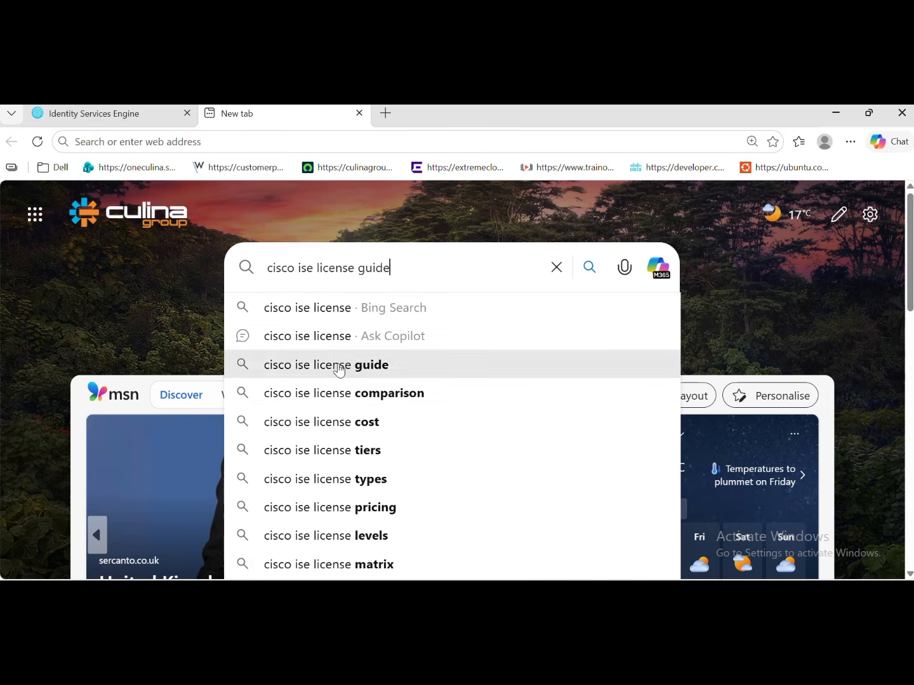
pyautogui.click(336, 366)
pyautogui.scroll(-4, 343, 447)
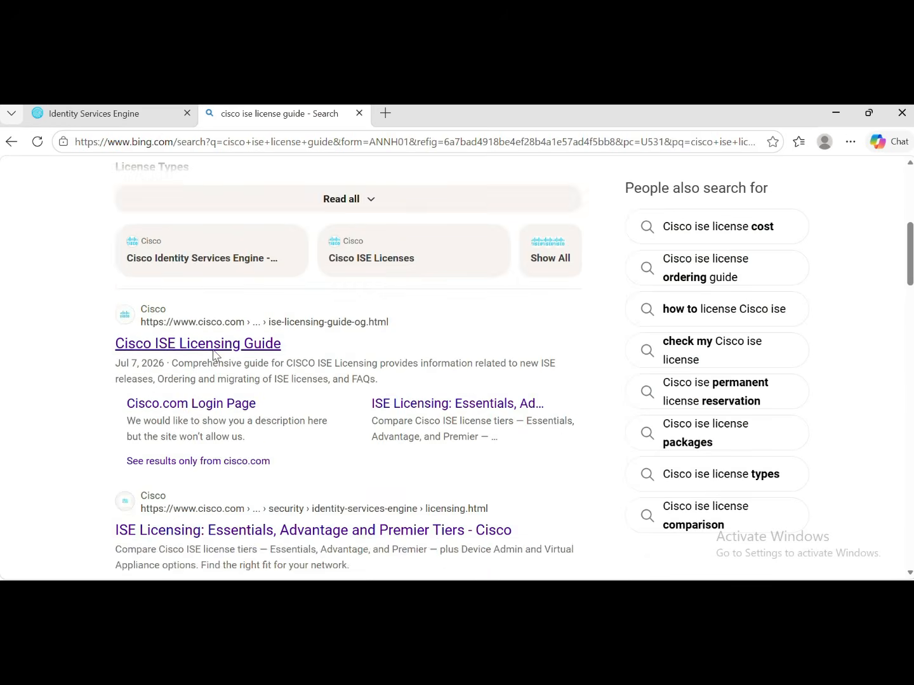
pyautogui.click(205, 343)
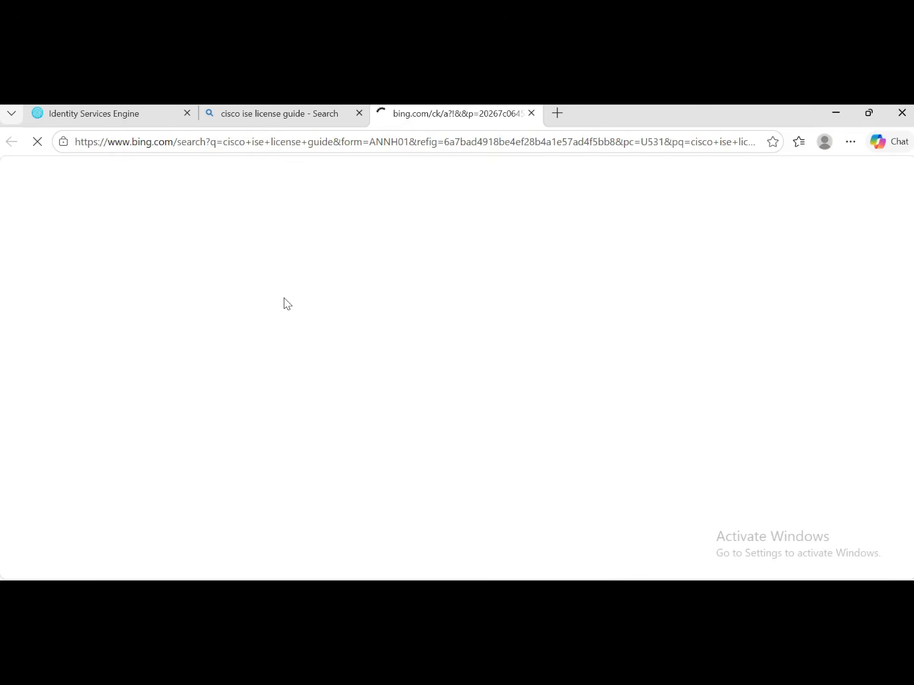
# - Continue through to the Cisco ISE Licensing Guide and scroll through its opening content
pyautogui.click(42, 168)
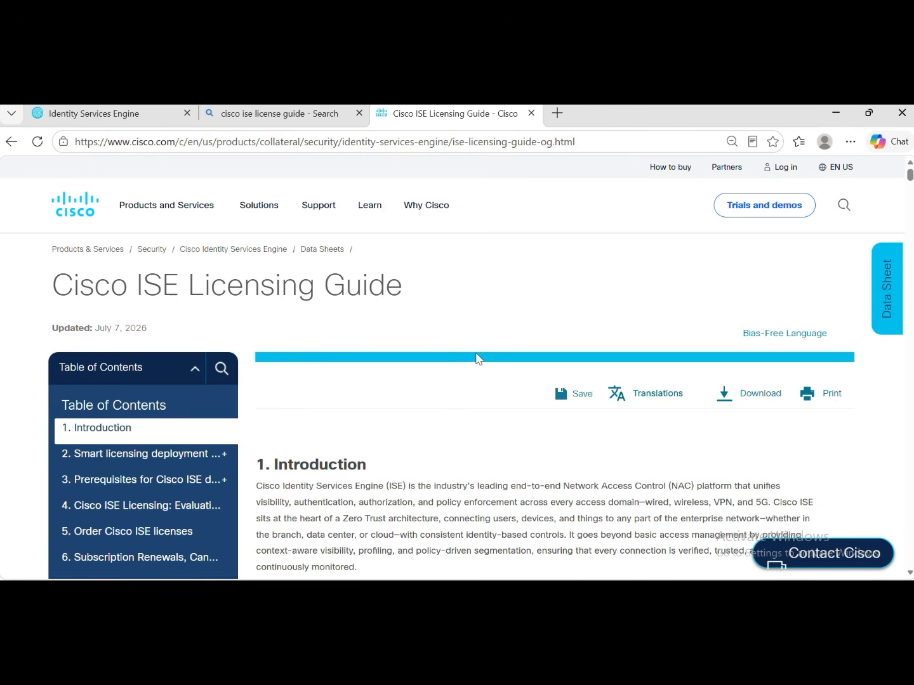
pyautogui.scroll(-4, 477, 357)
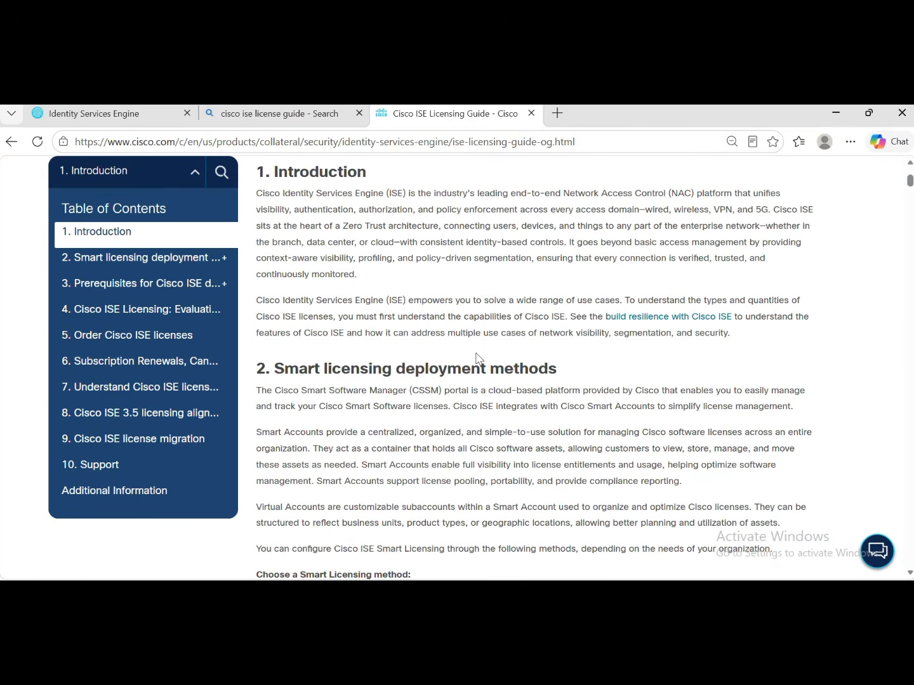
pyautogui.scroll(-15, 476, 358)
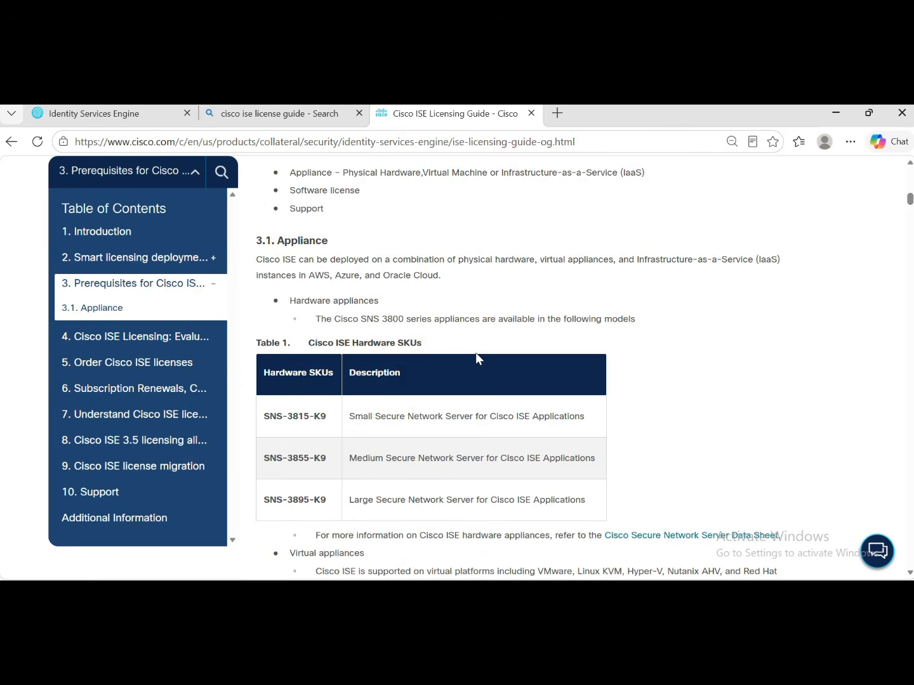
# - Jump to the evaluation and purchase section, then to section 7 on licensing tiers
pyautogui.click(129, 344)
pyautogui.scroll(-5, 571, 394)
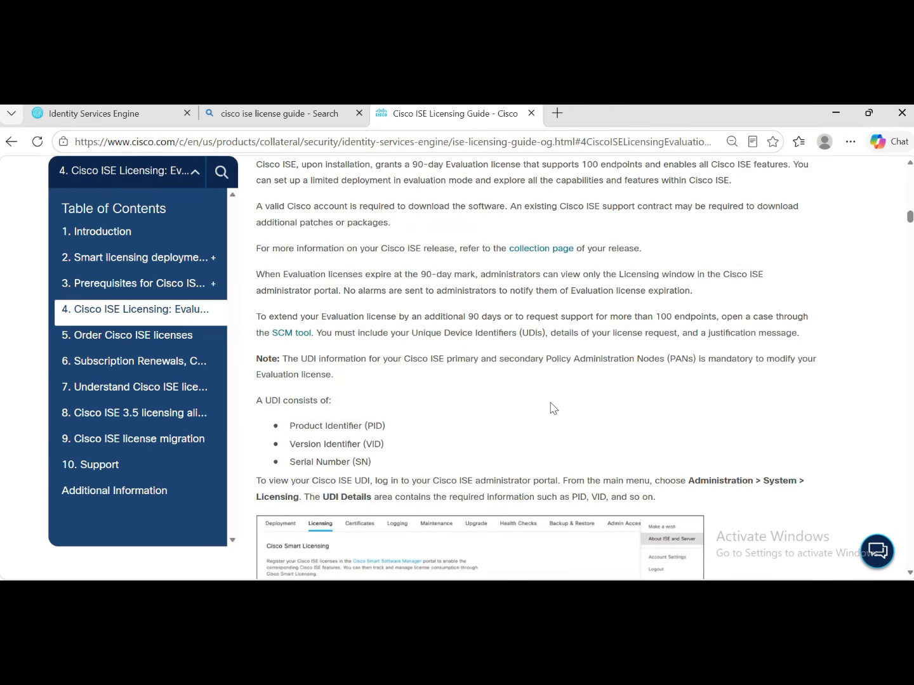
pyautogui.scroll(-5, 536, 374)
pyautogui.scroll(-15, 543, 386)
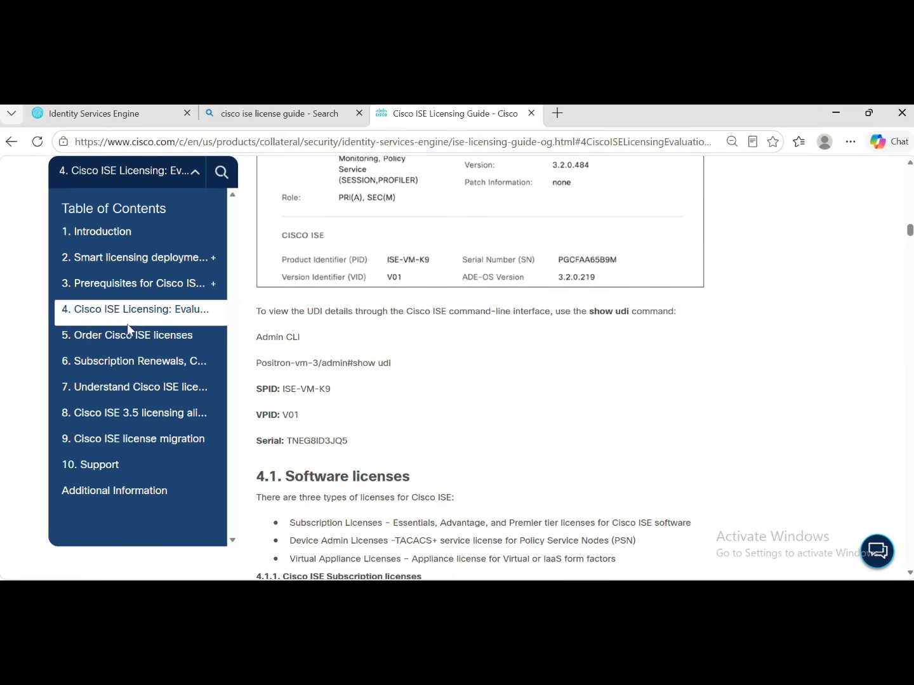
pyautogui.scroll(-5, 421, 397)
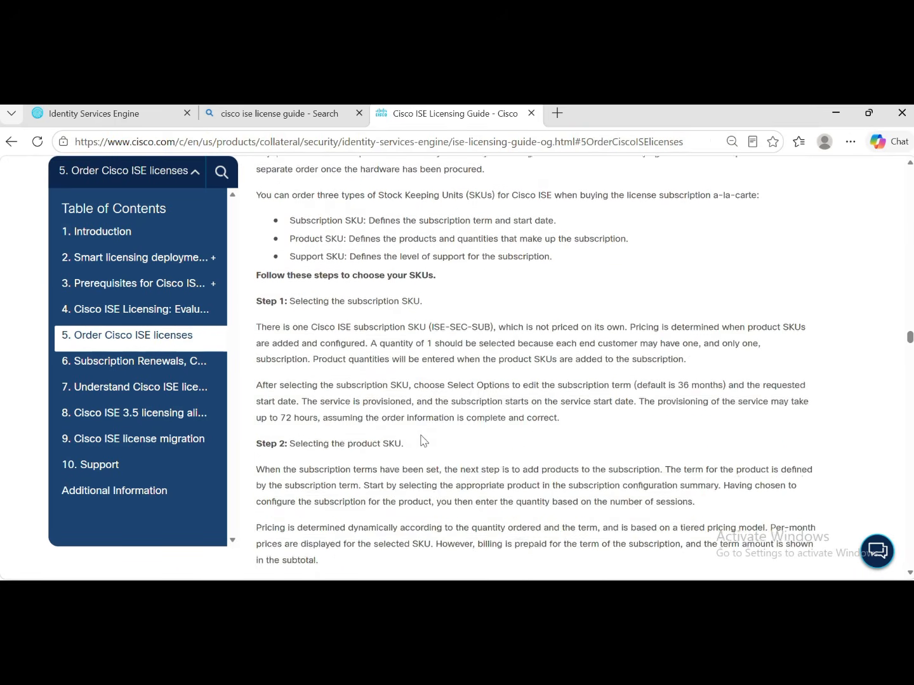
pyautogui.scroll(3, 381, 289)
pyautogui.click(153, 386)
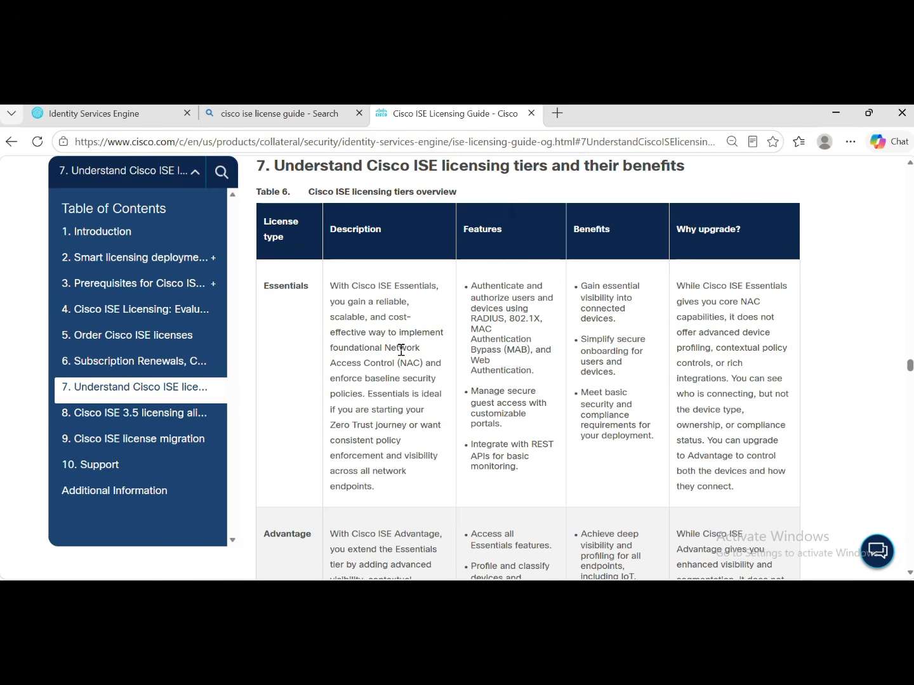
pyautogui.scroll(-2, 302, 521)
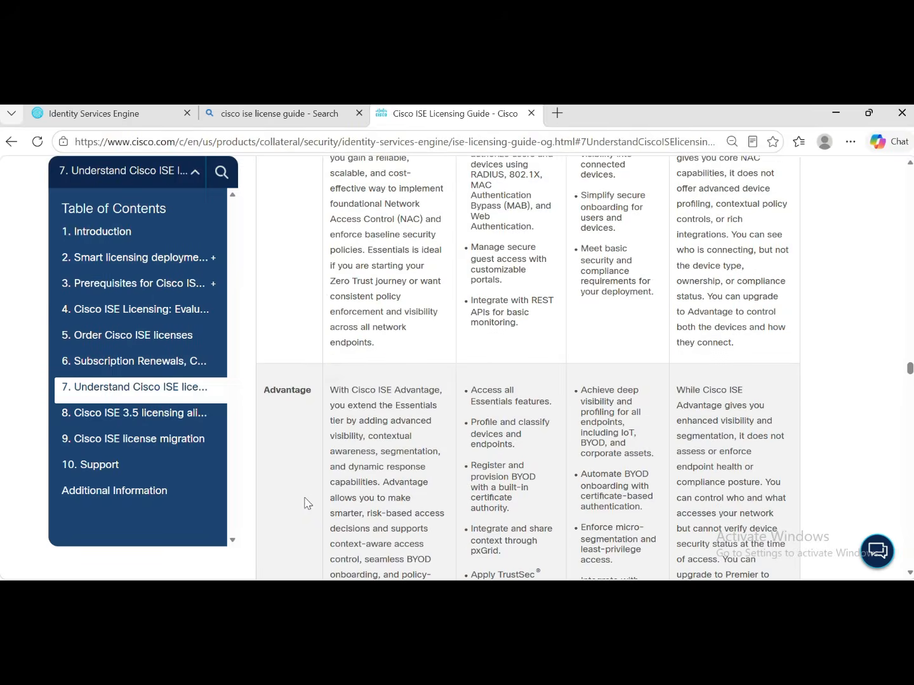
pyautogui.moveTo(277, 388); pyautogui.dragTo(292, 390)
pyautogui.scroll(-3, 294, 479)
pyautogui.hotkey('ctrl', 'a')
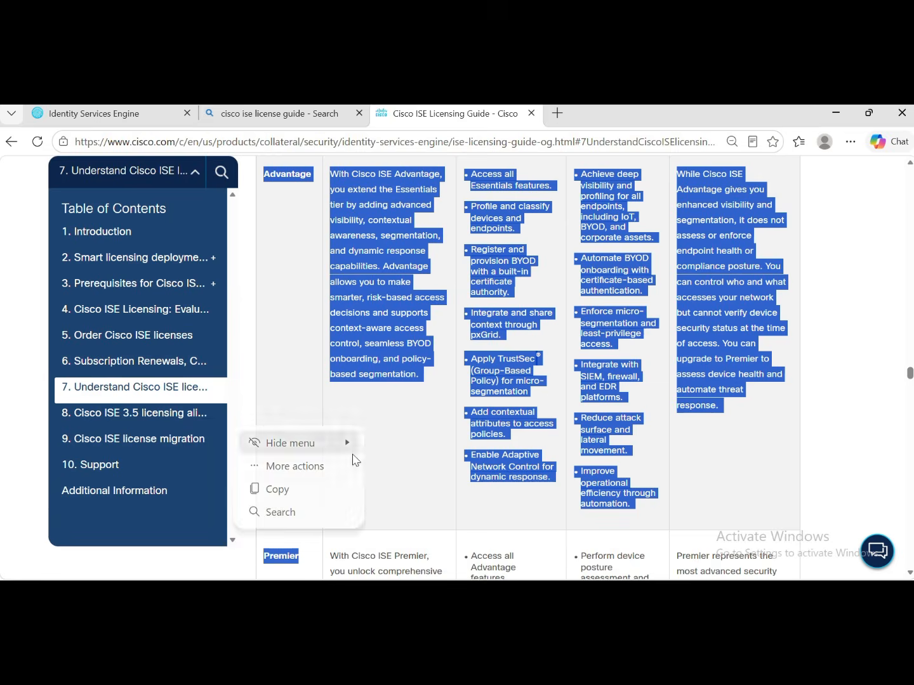
pyautogui.rightClick(362, 459)
pyautogui.click(413, 418)
pyautogui.click(415, 419)
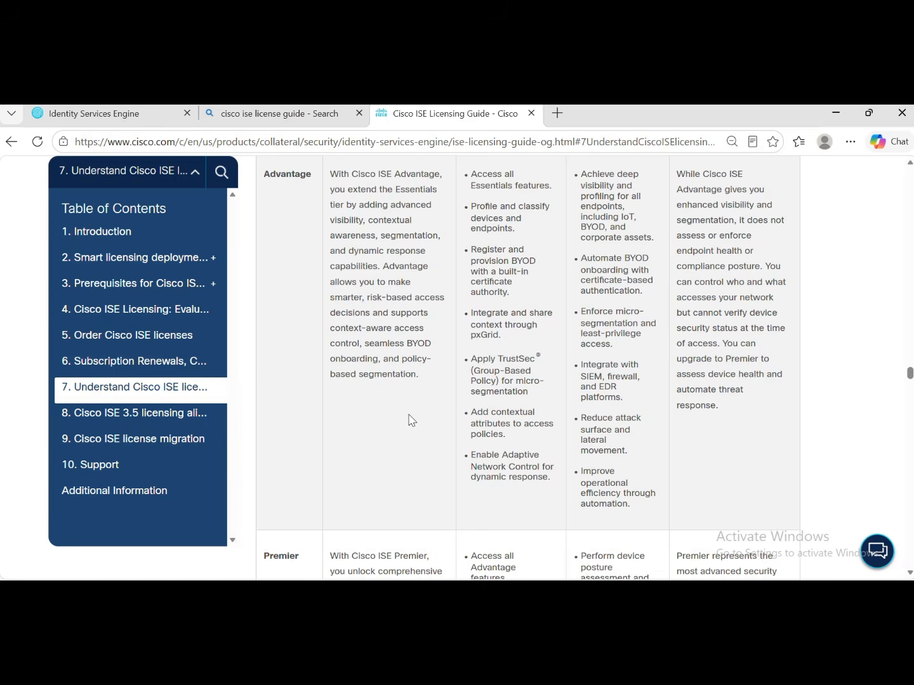
pyautogui.scroll(7, 364, 408)
pyautogui.scroll(-2, 315, 431)
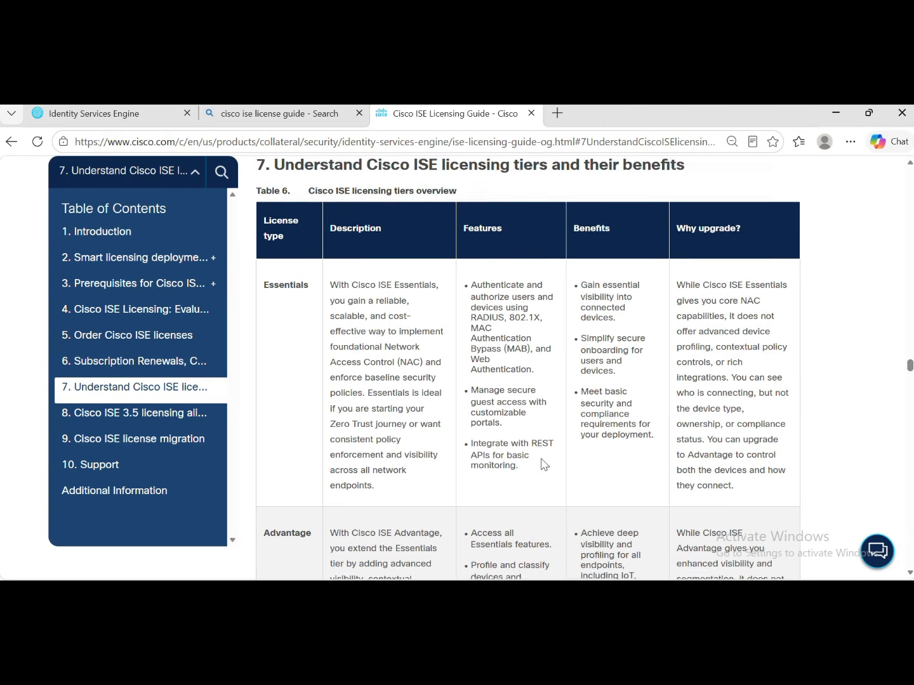
pyautogui.scroll(-1, 527, 470)
pyautogui.scroll(1, 527, 387)
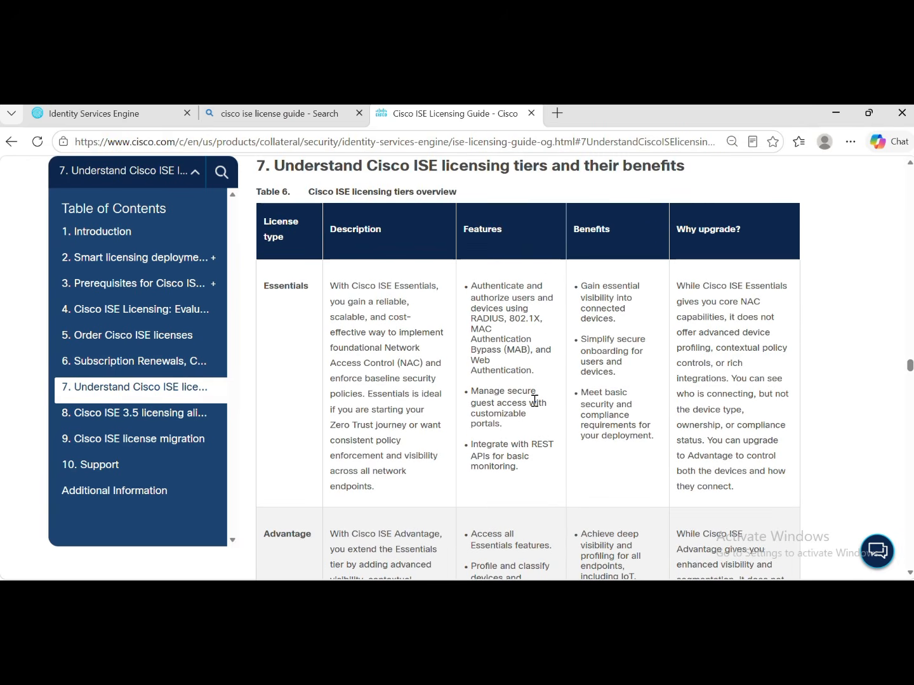
pyautogui.moveTo(483, 292); pyautogui.dragTo(489, 361)
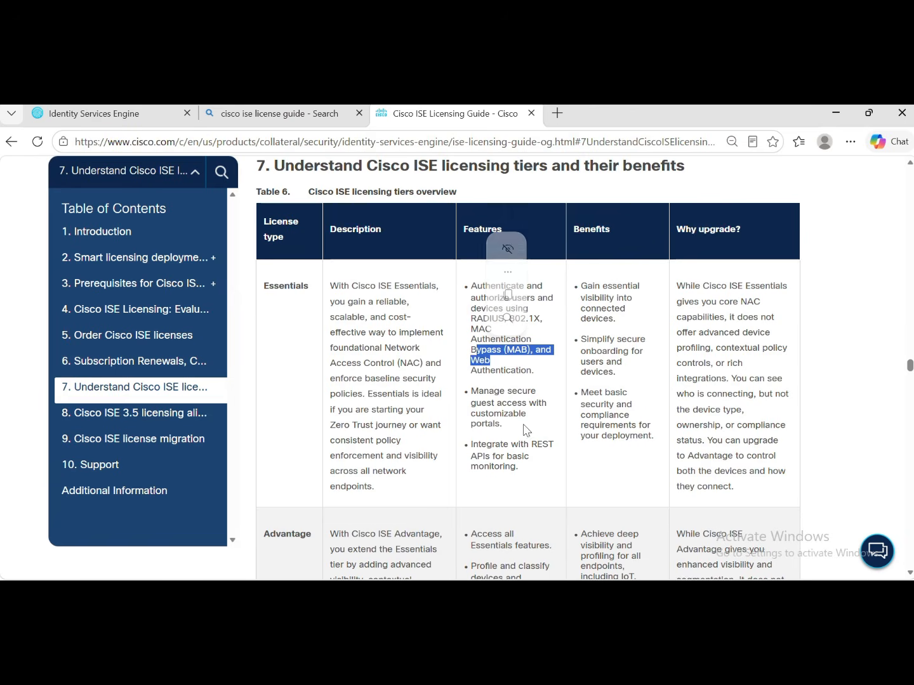
pyautogui.moveTo(526, 431); pyautogui.dragTo(494, 414)
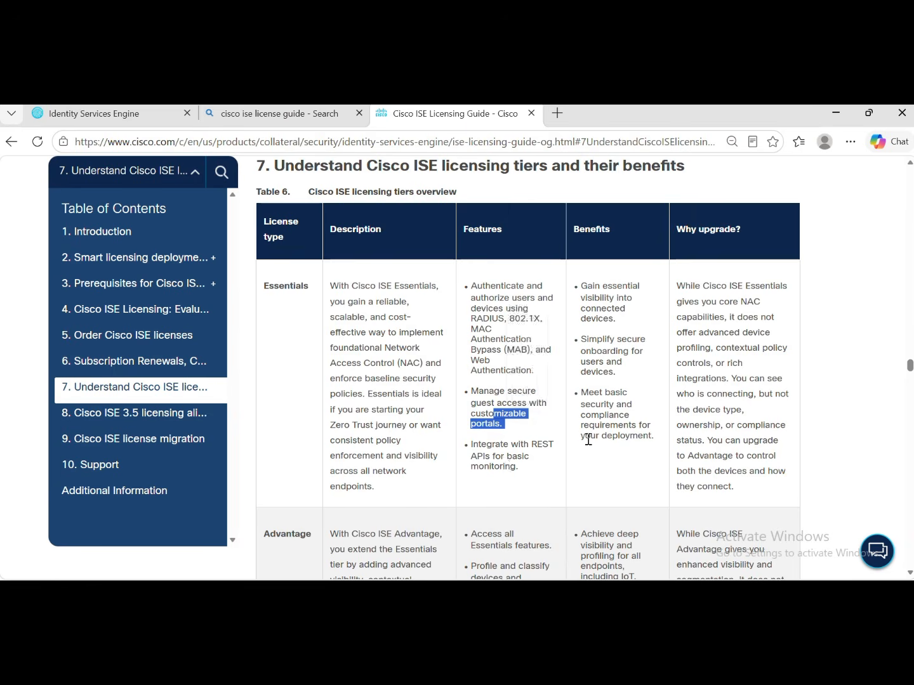
pyautogui.scroll(-2, 508, 463)
pyautogui.moveTo(522, 501); pyautogui.dragTo(491, 477)
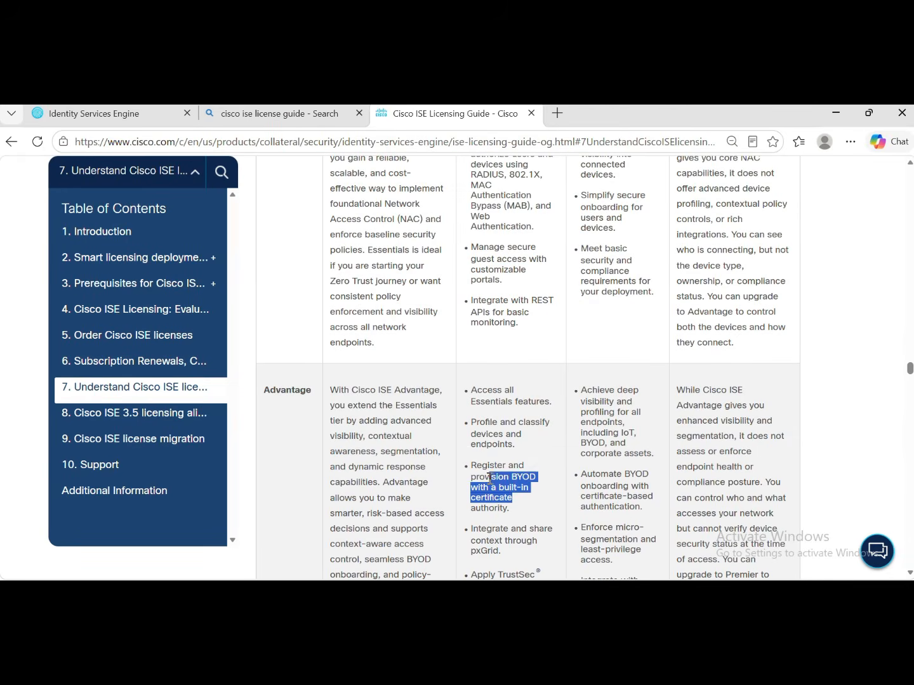
pyautogui.scroll(3, 489, 477)
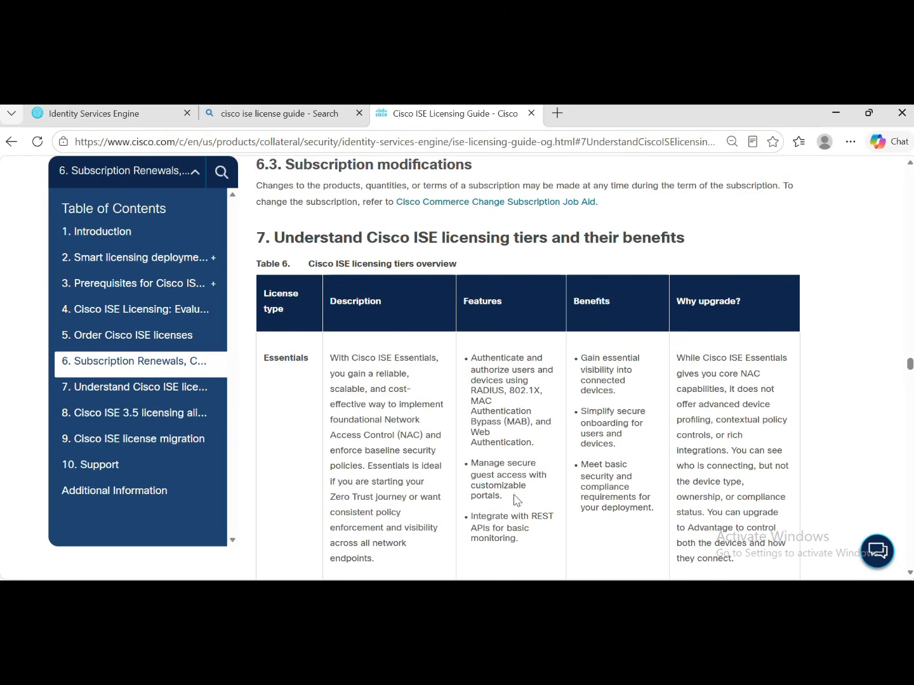
pyautogui.moveTo(517, 488); pyautogui.dragTo(471, 475)
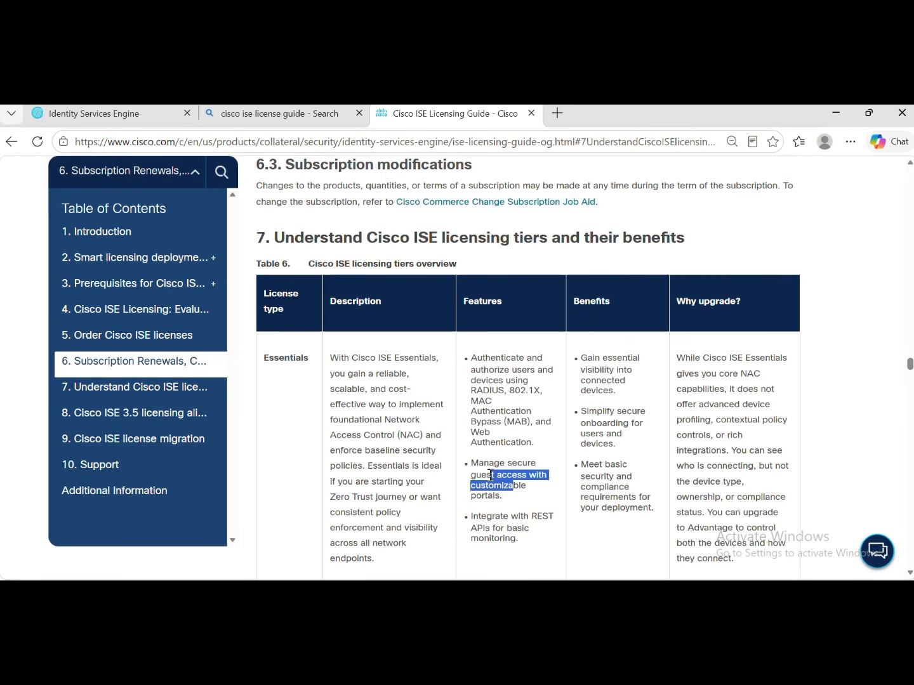
pyautogui.click(484, 413)
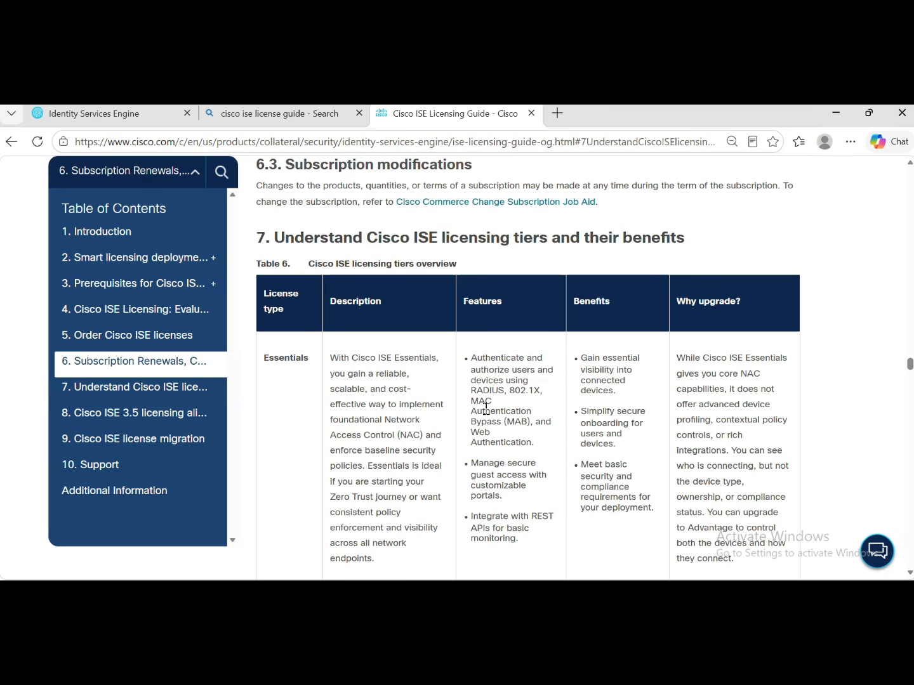
pyautogui.scroll(-3, 488, 412)
pyautogui.scroll(-1, 488, 442)
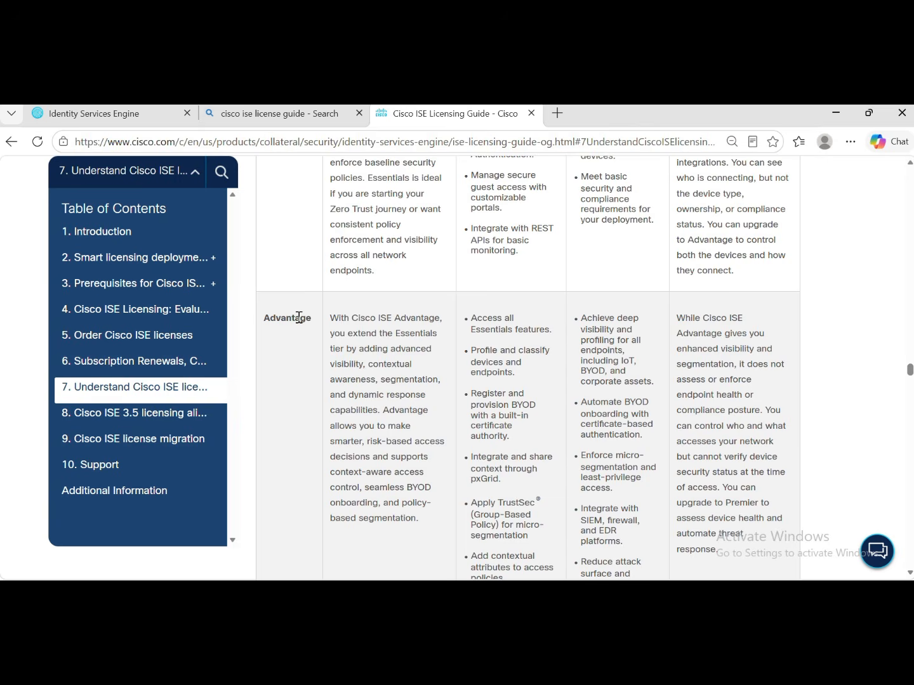
pyautogui.moveTo(300, 317); pyautogui.dragTo(287, 318)
pyautogui.moveTo(312, 319); pyautogui.dragTo(266, 325)
pyautogui.moveTo(467, 320); pyautogui.dragTo(538, 325)
pyautogui.moveTo(511, 254); pyautogui.dragTo(467, 224)
pyautogui.moveTo(489, 362); pyautogui.dragTo(503, 505)
pyautogui.scroll(-2, 498, 398)
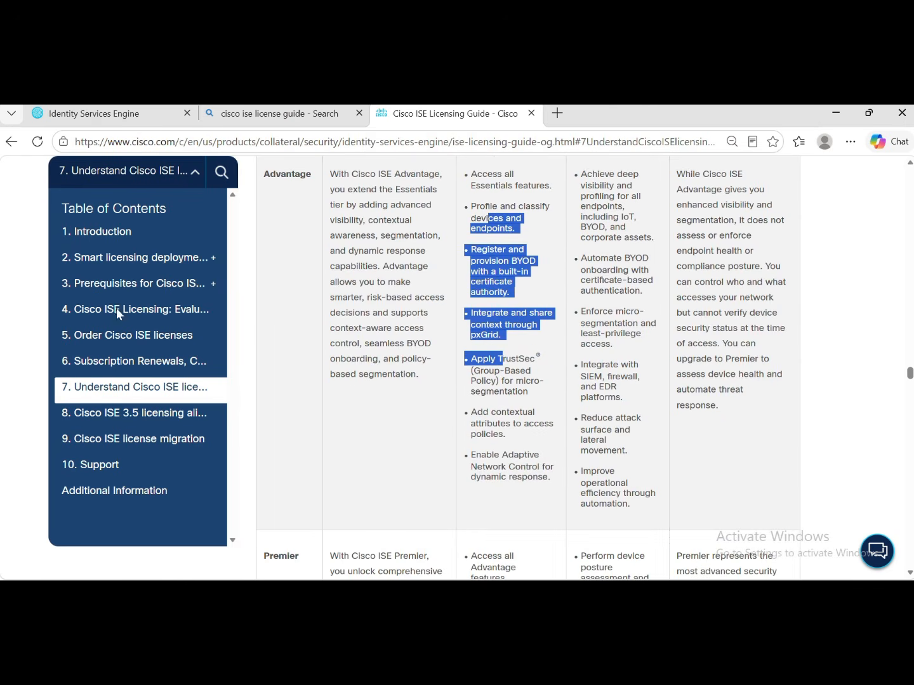
pyautogui.scroll(-3, 551, 425)
pyautogui.scroll(-3, 552, 426)
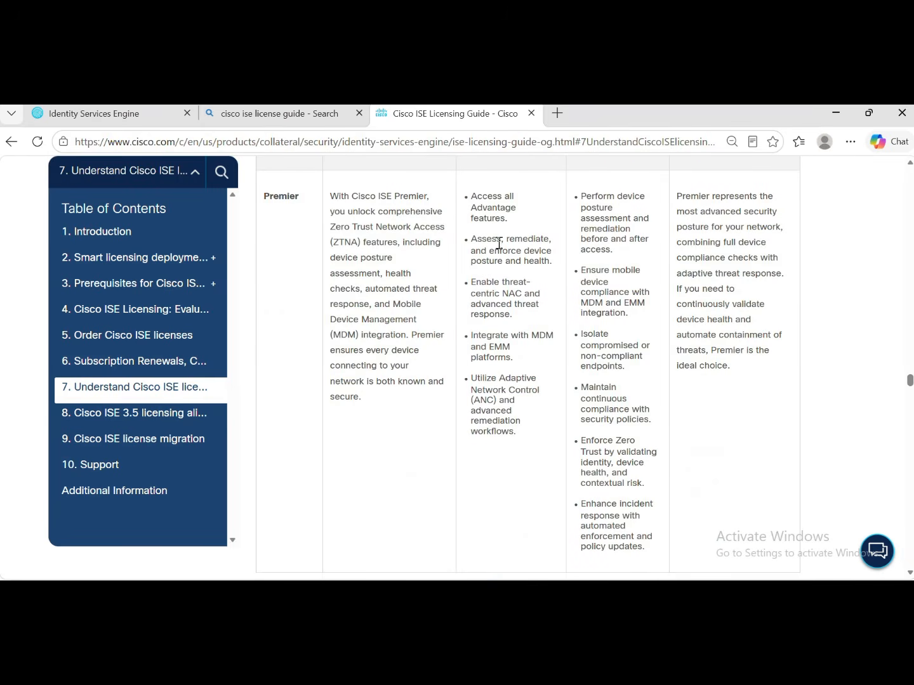
pyautogui.moveTo(500, 313); pyautogui.dragTo(513, 363)
pyautogui.click(515, 358)
pyautogui.moveTo(521, 421); pyautogui.dragTo(475, 203)
pyautogui.moveTo(340, 243); pyautogui.dragTo(361, 243)
pyautogui.moveTo(413, 289); pyautogui.dragTo(397, 288)
pyautogui.moveTo(391, 335); pyautogui.dragTo(386, 334)
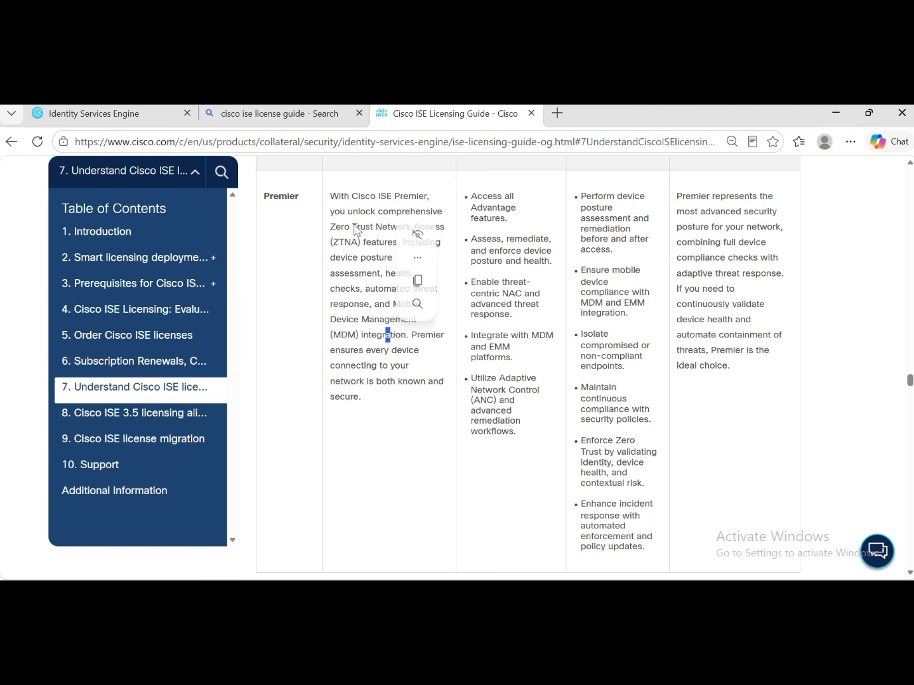
pyautogui.scroll(1, 359, 204)
pyautogui.moveTo(506, 291); pyautogui.dragTo(279, 268)
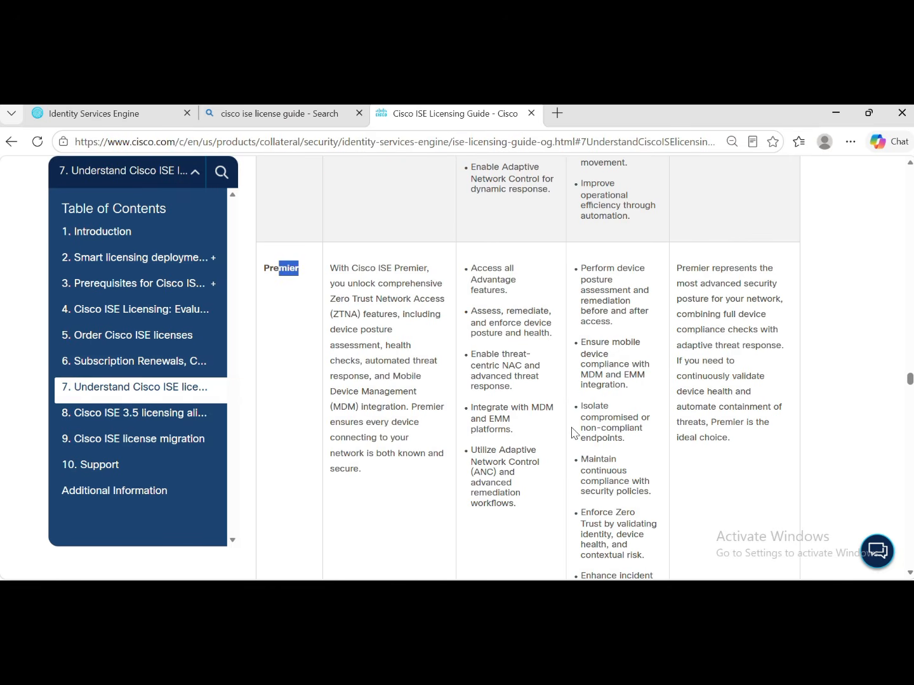
pyautogui.scroll(3, 494, 396)
pyautogui.scroll(5, 495, 396)
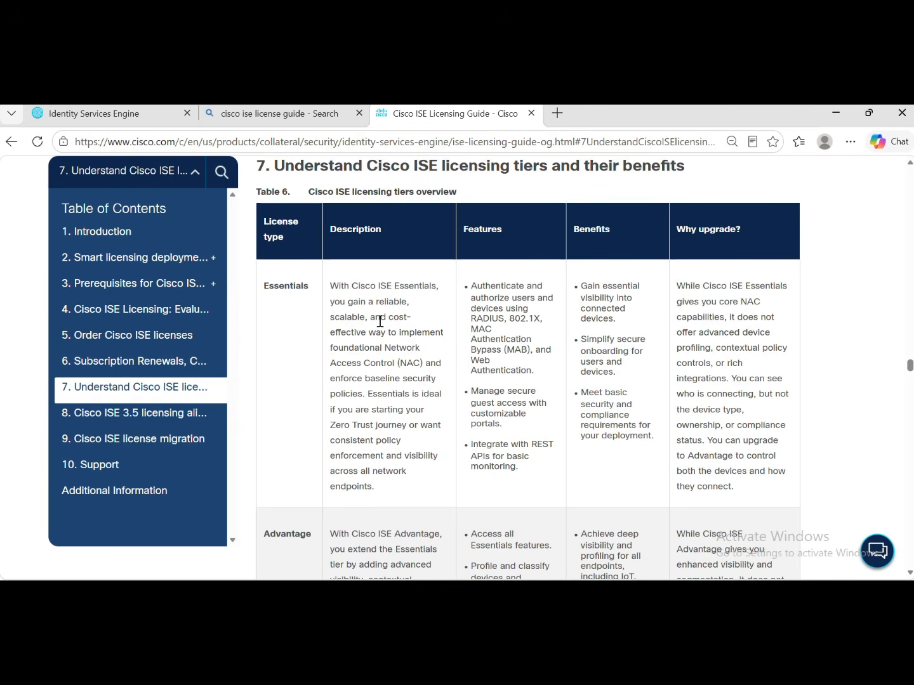
pyautogui.moveTo(473, 287); pyautogui.dragTo(503, 339)
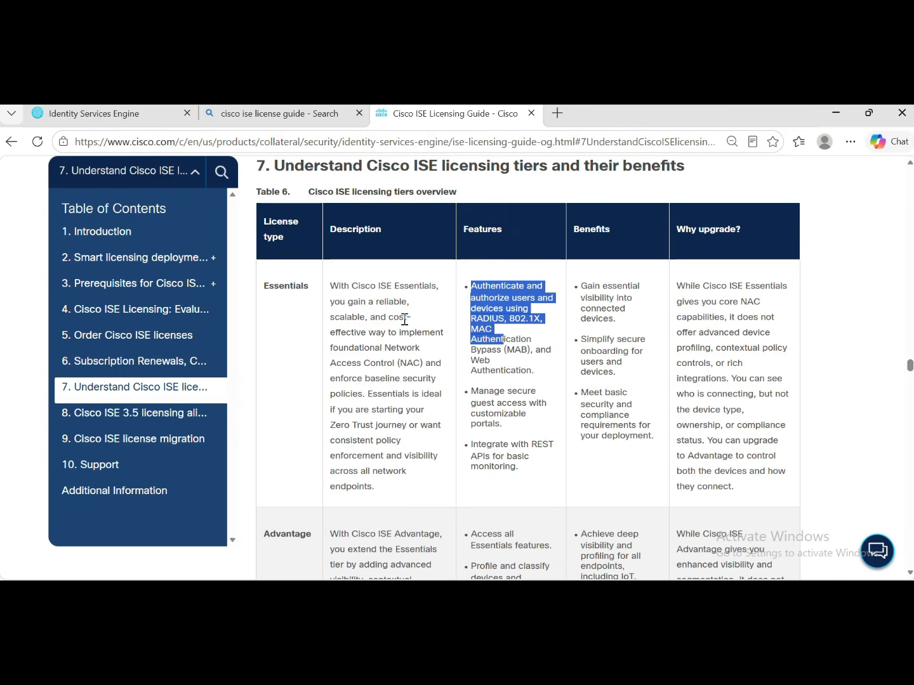
# - Review ise1's four system certificates, highlighting the default self-signed server certificate's name and usage
pyautogui.click(105, 122)
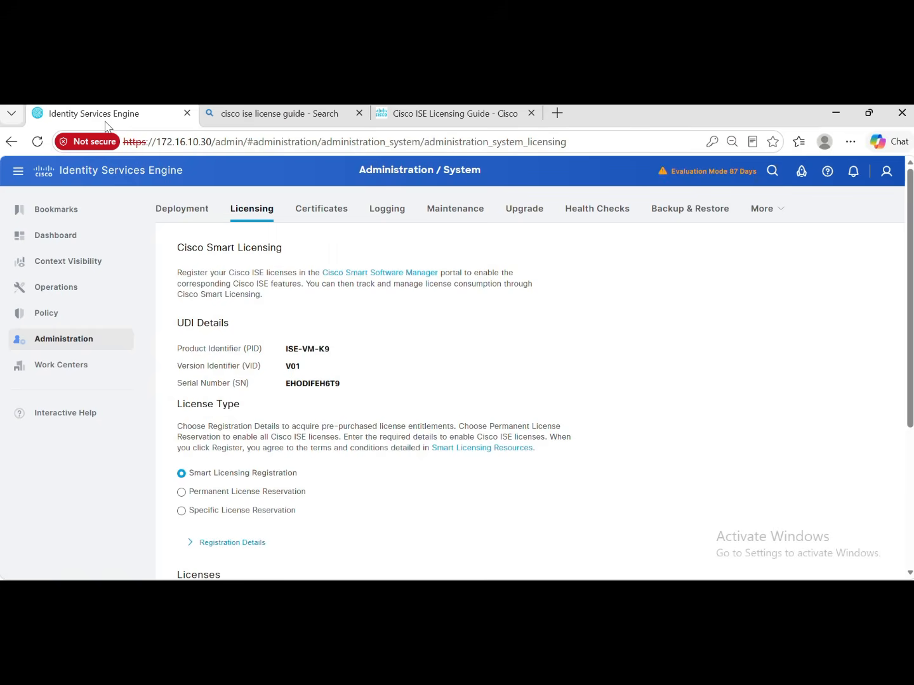
pyautogui.click(306, 211)
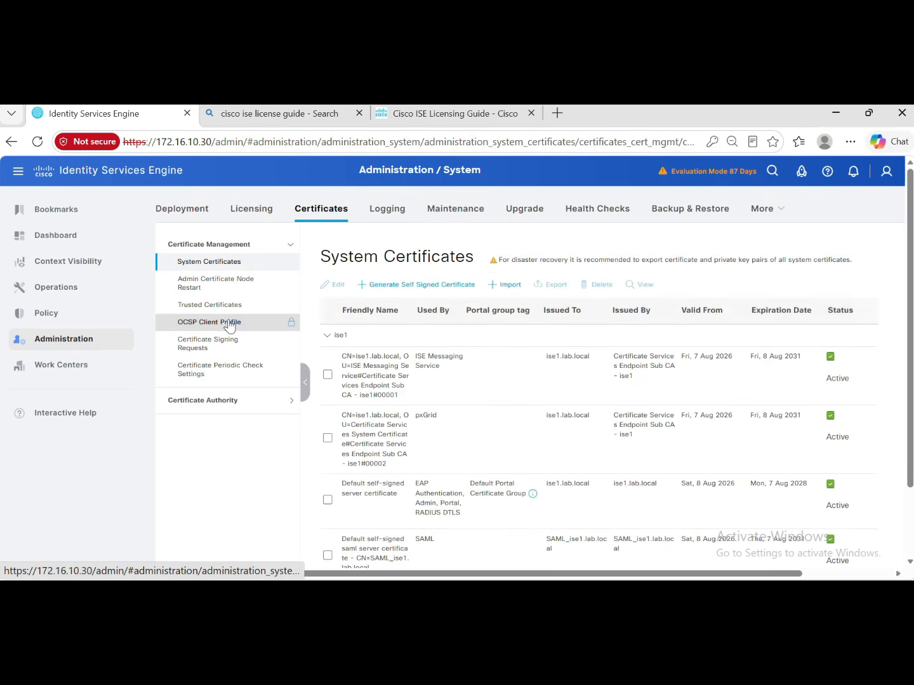
pyautogui.moveTo(407, 401); pyautogui.dragTo(377, 385)
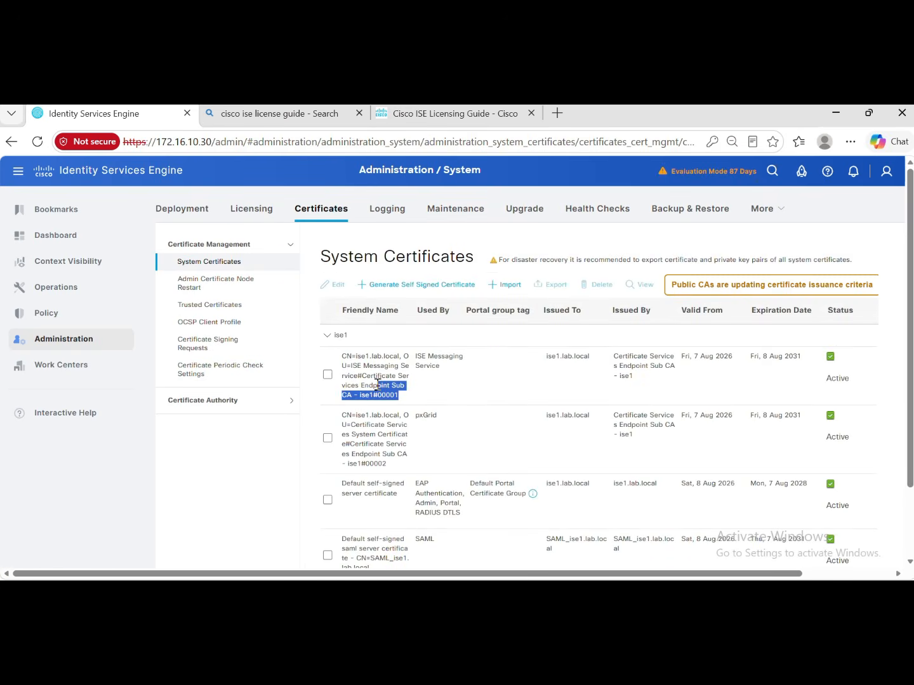
pyautogui.moveTo(593, 367); pyautogui.dragTo(579, 359)
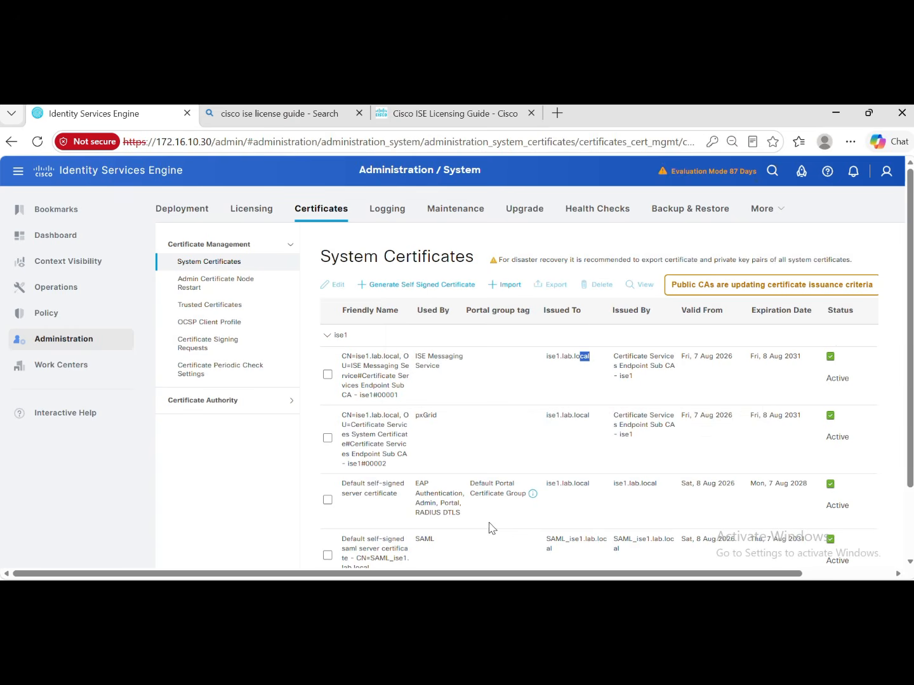
pyautogui.moveTo(398, 511); pyautogui.dragTo(343, 488)
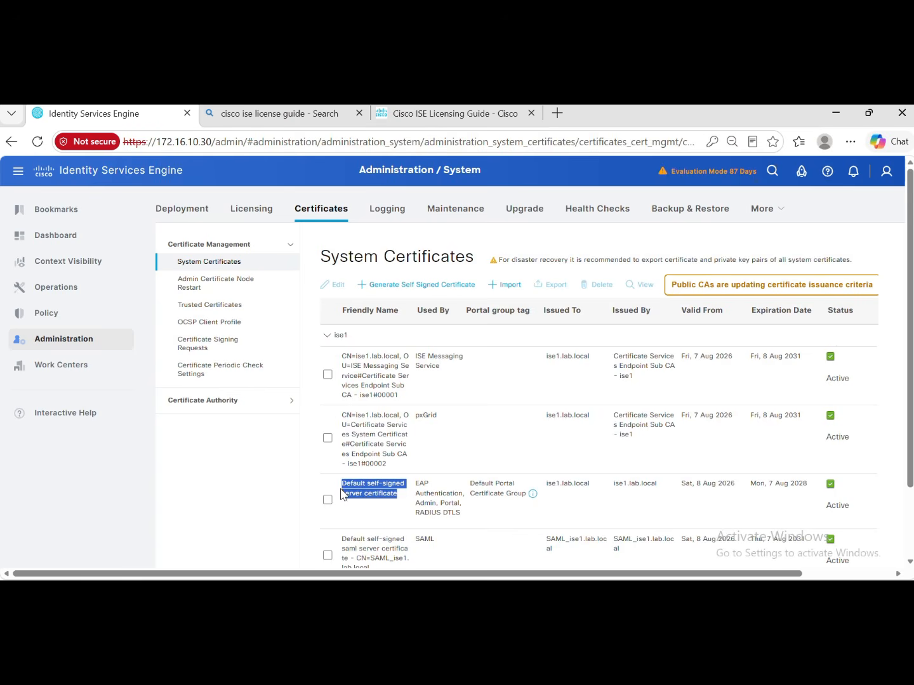
pyautogui.scroll(-1, 476, 464)
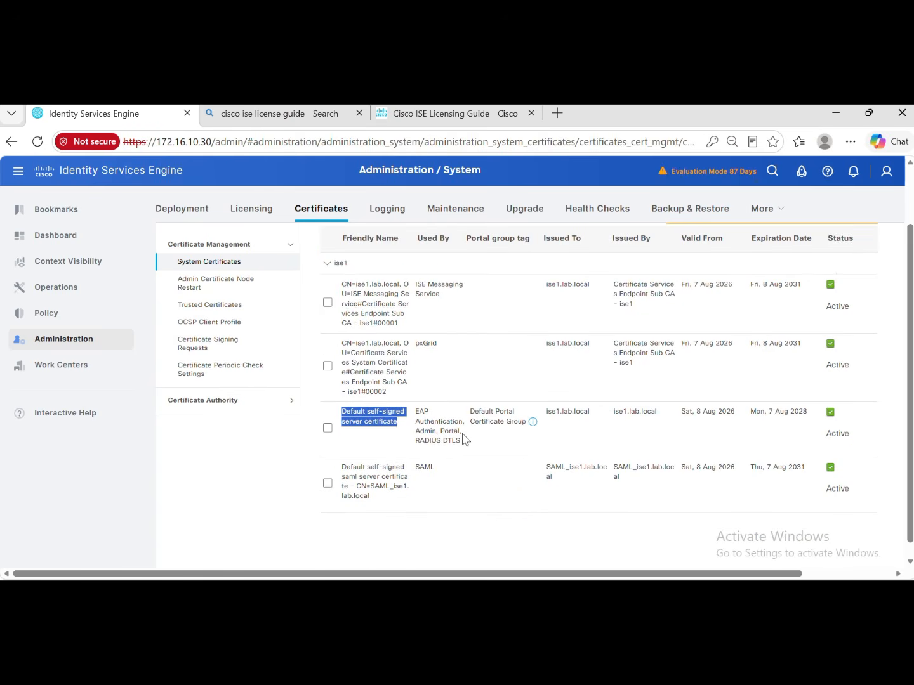
pyautogui.moveTo(464, 441); pyautogui.dragTo(421, 424)
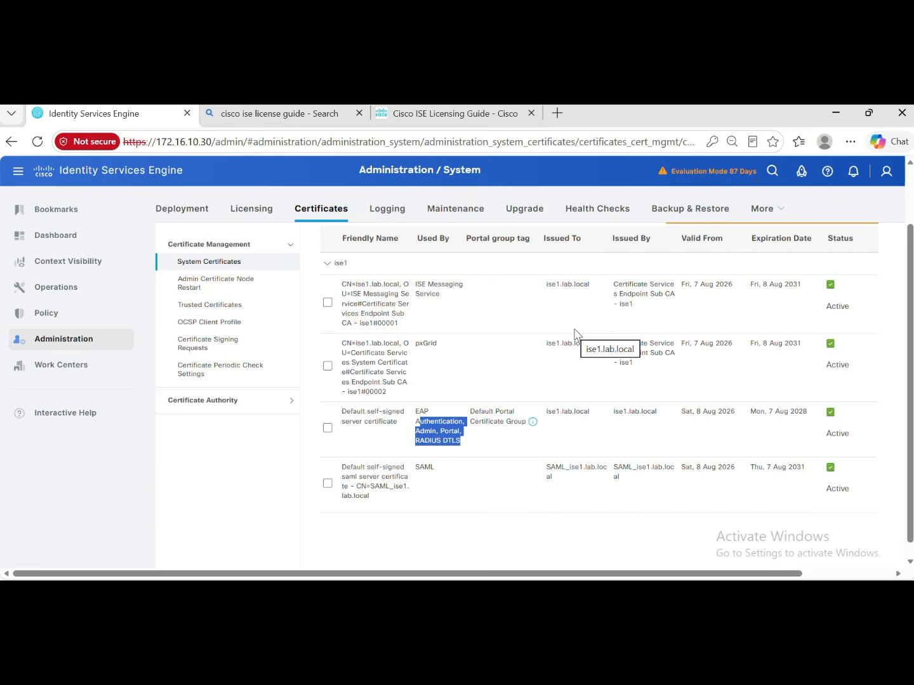
pyautogui.click(444, 447)
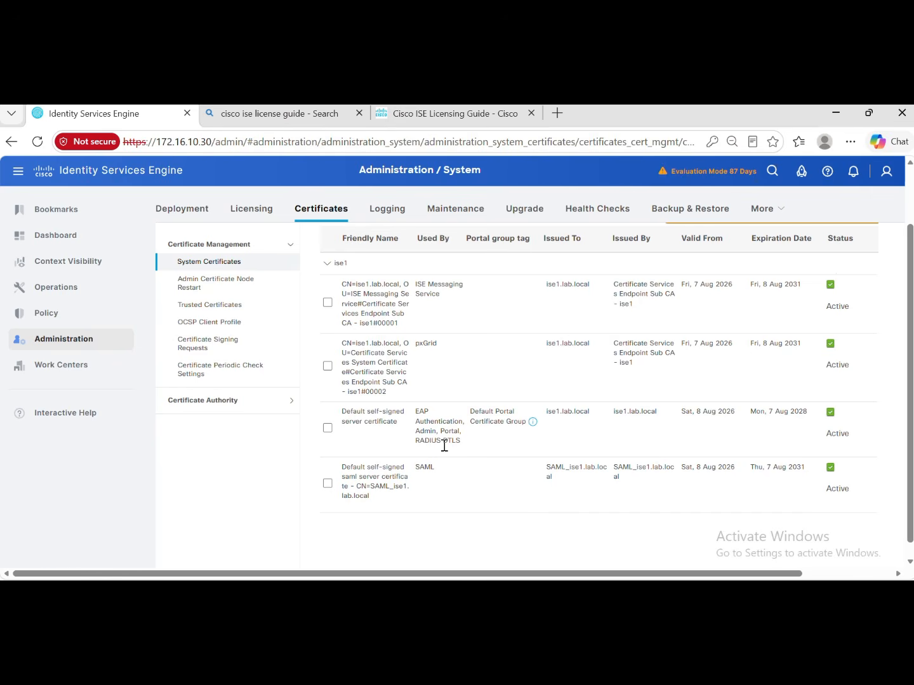
pyautogui.moveTo(72, 297)
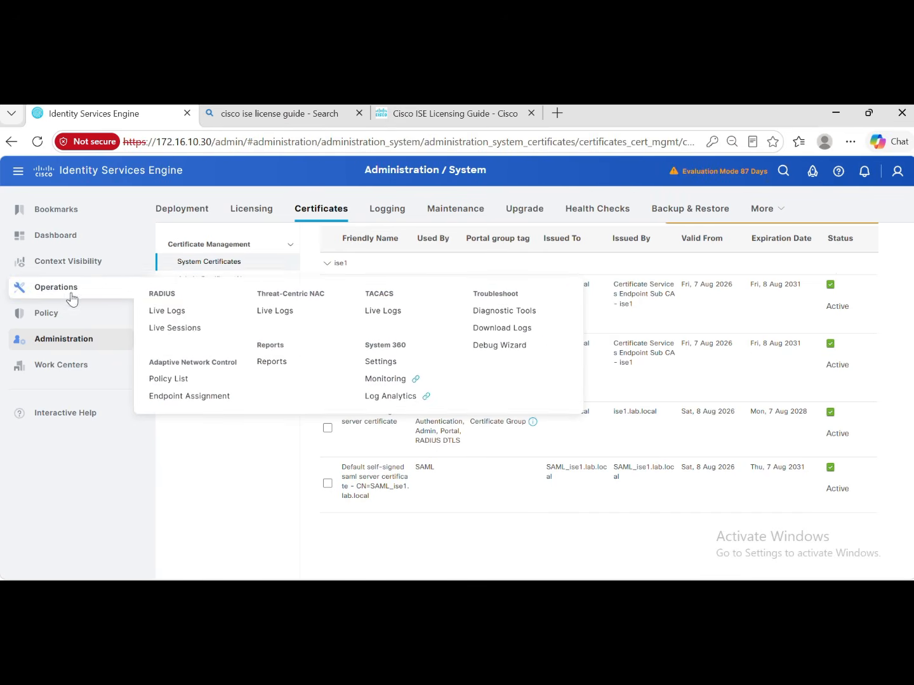
pyautogui.click(171, 310)
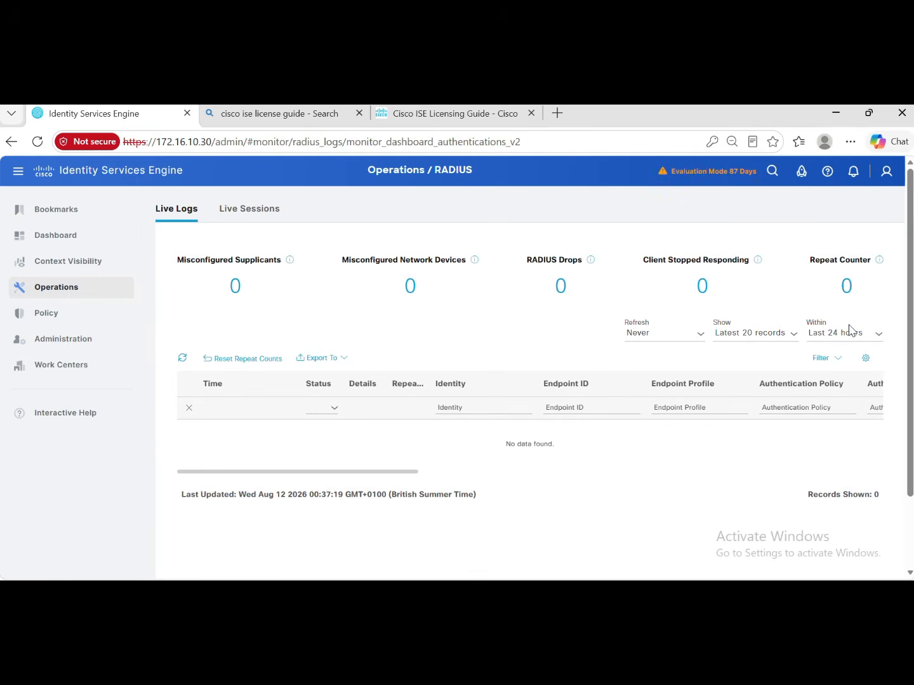
pyautogui.click(853, 334)
pyautogui.click(860, 494)
pyautogui.click(254, 211)
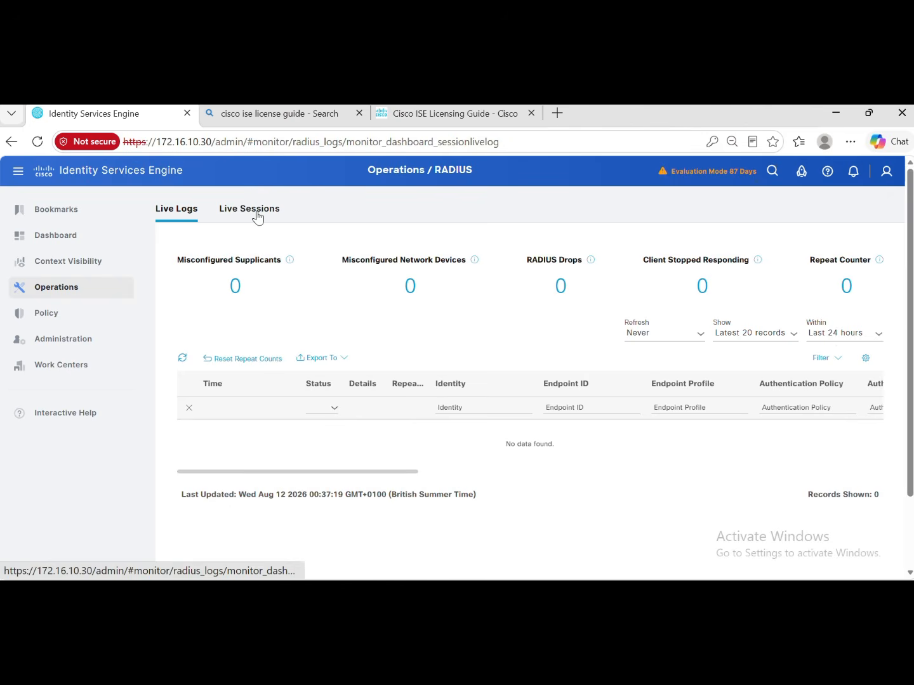
pyautogui.click(179, 210)
pyautogui.moveTo(83, 288)
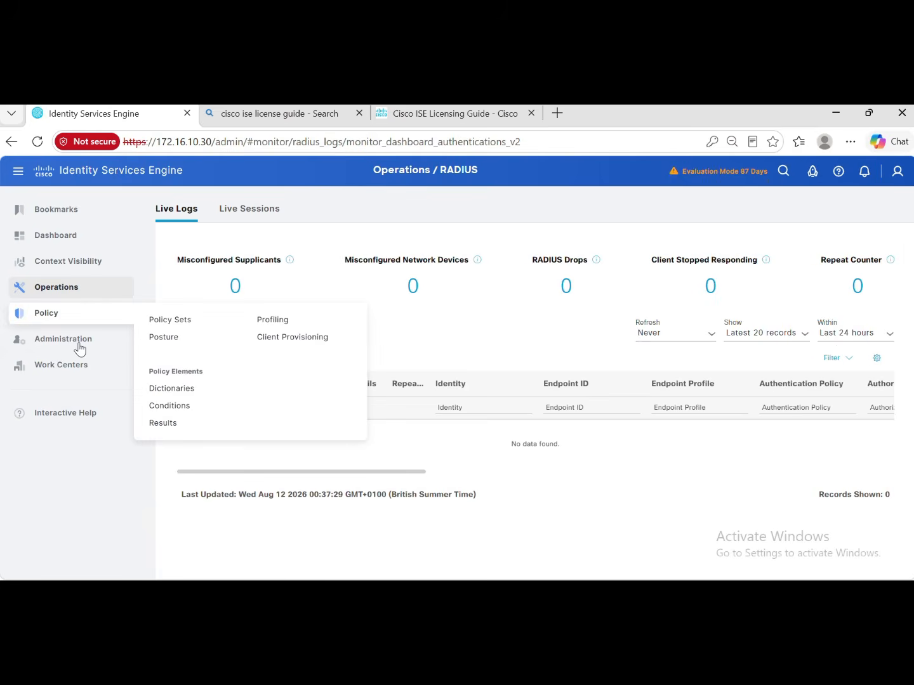
pyautogui.moveTo(74, 342)
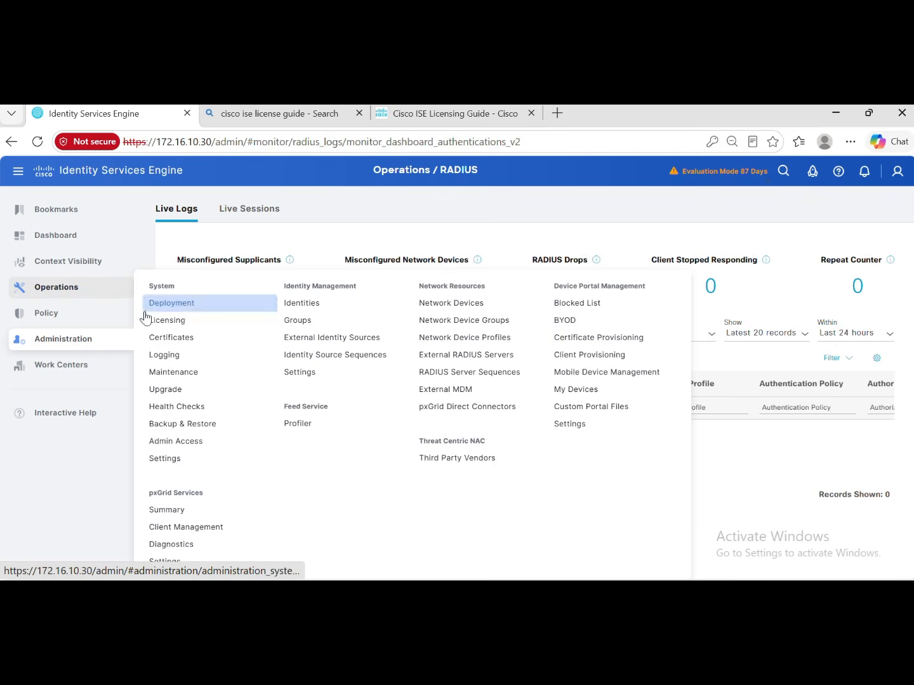
pyautogui.moveTo(65, 368)
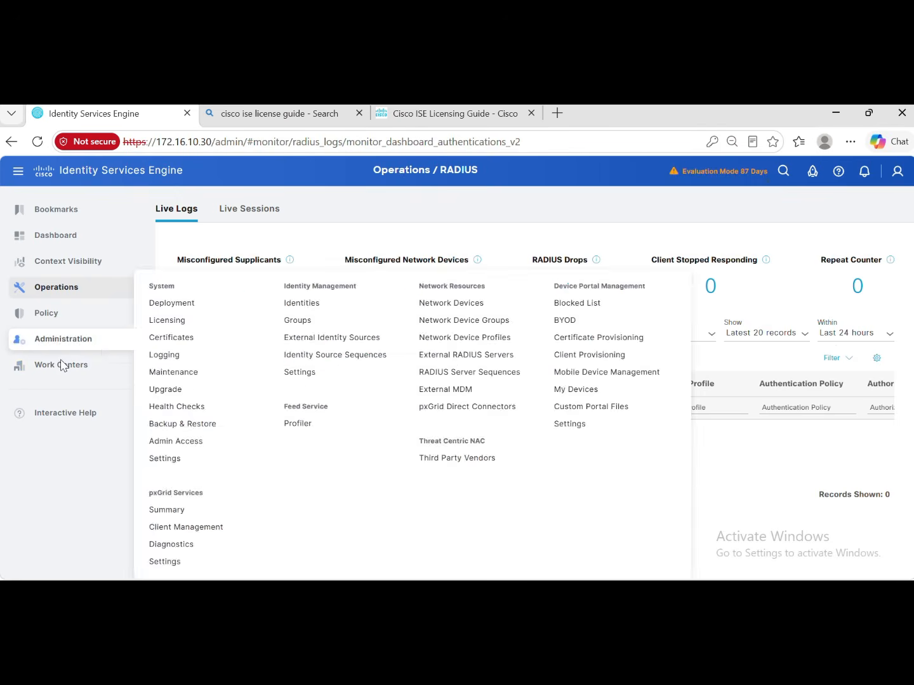
pyautogui.moveTo(99, 372)
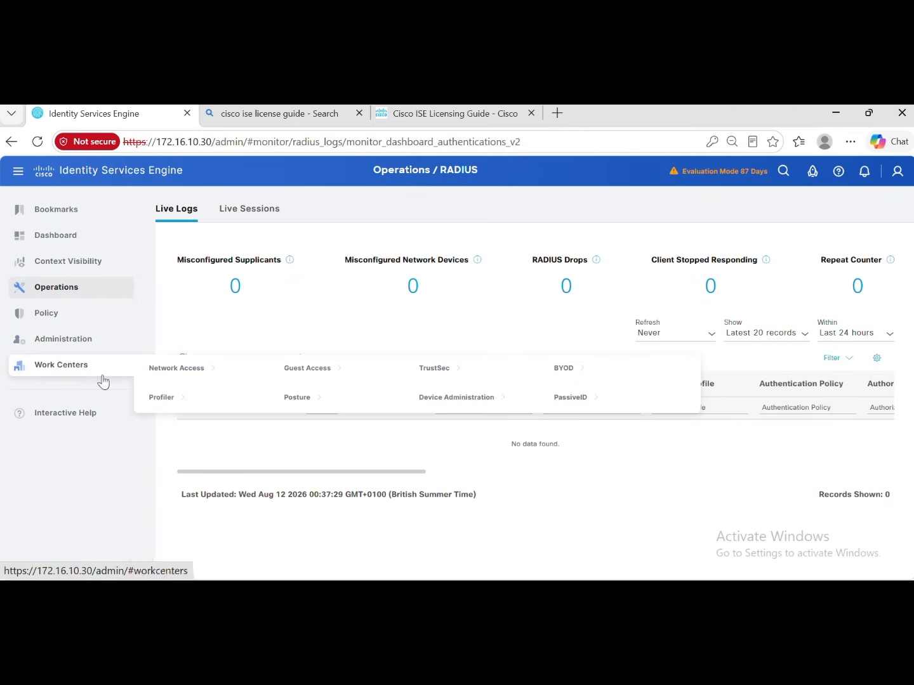
# - Open the Network Access work center Overview and review its Prepare, Define and Go Live steps
pyautogui.click(186, 369)
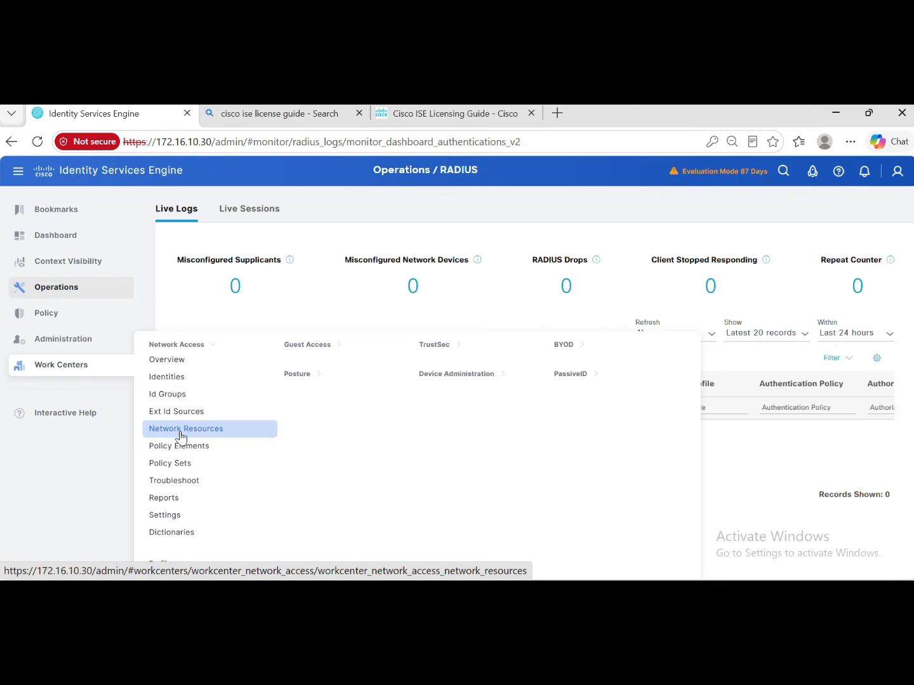
pyautogui.click(174, 361)
pyautogui.moveTo(395, 298); pyautogui.dragTo(346, 297)
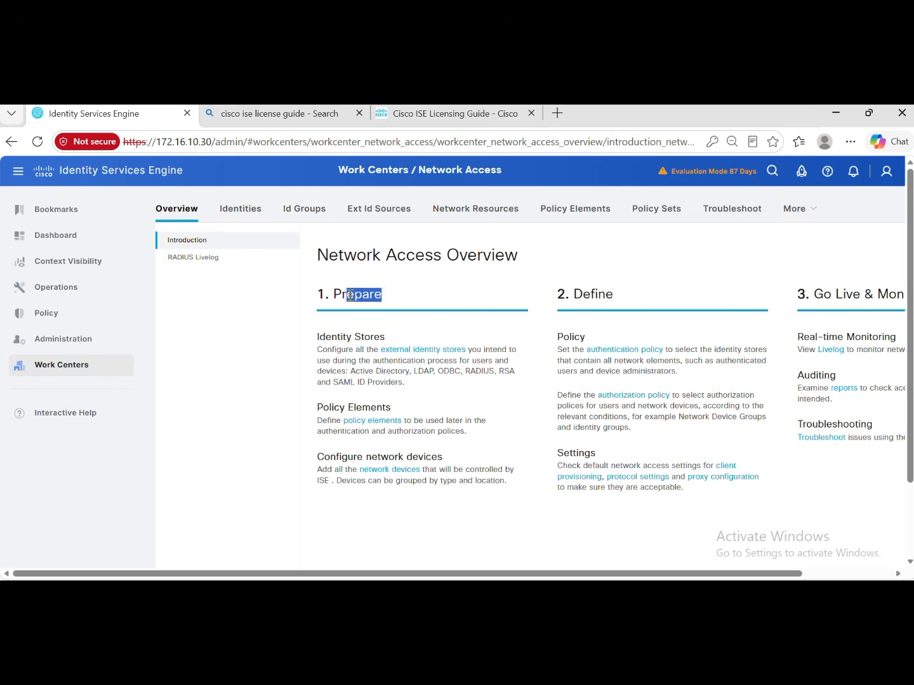
pyautogui.click(628, 297)
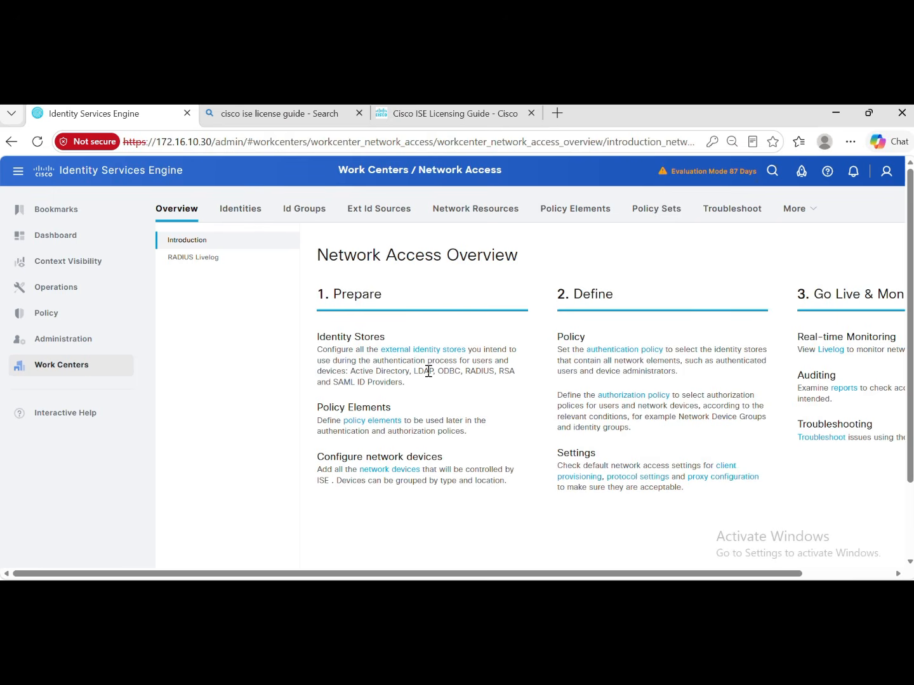
pyautogui.moveTo(301, 398)
pyautogui.moveTo(92, 343)
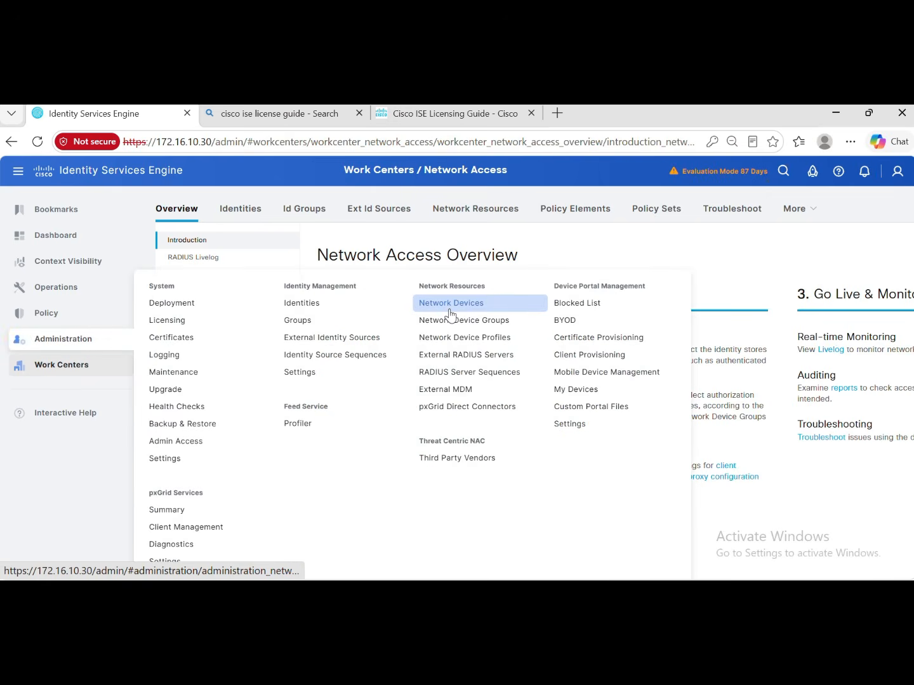
pyautogui.moveTo(64, 316)
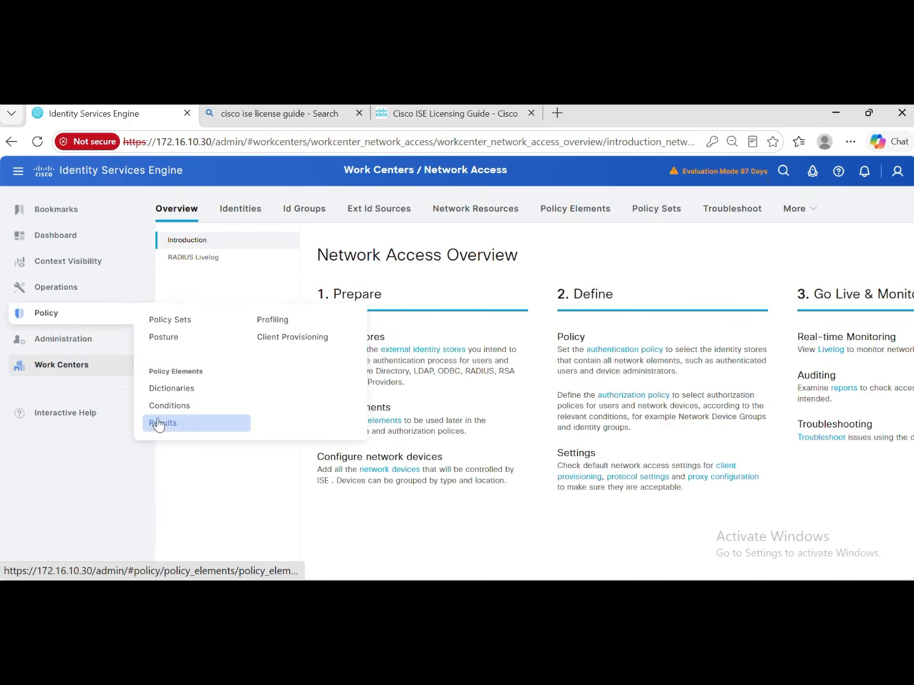
# - Open Policy Sets, which lists only the Default policy set with 0 hits
pyautogui.click(169, 320)
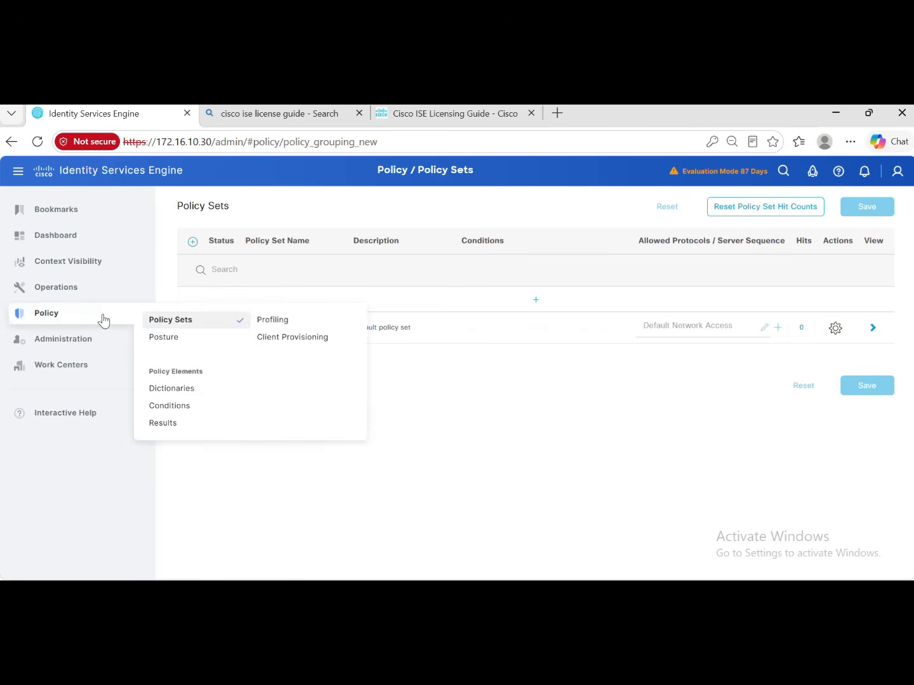
pyautogui.moveTo(74, 294)
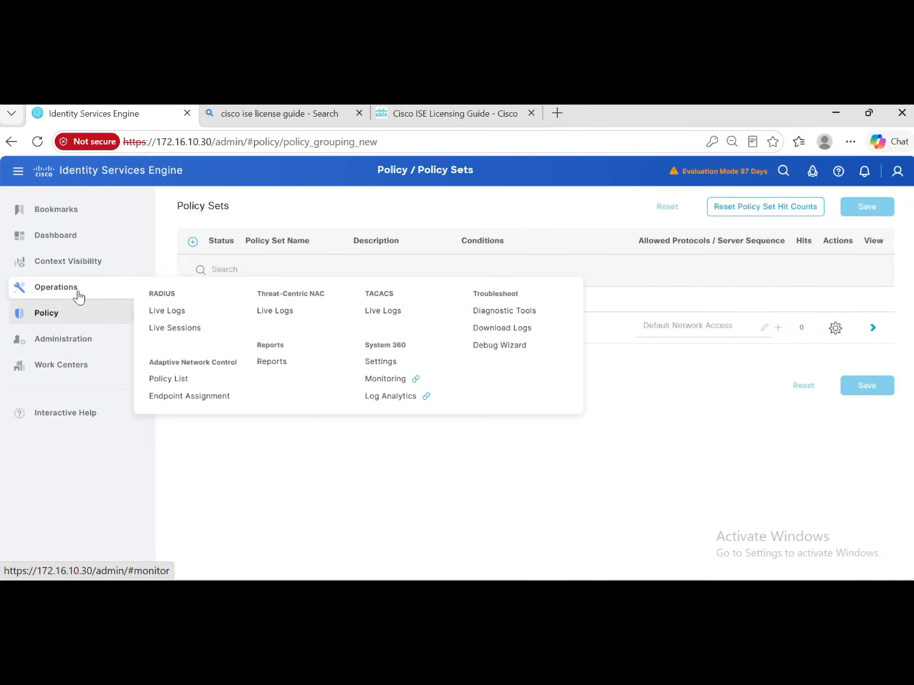
pyautogui.moveTo(57, 209)
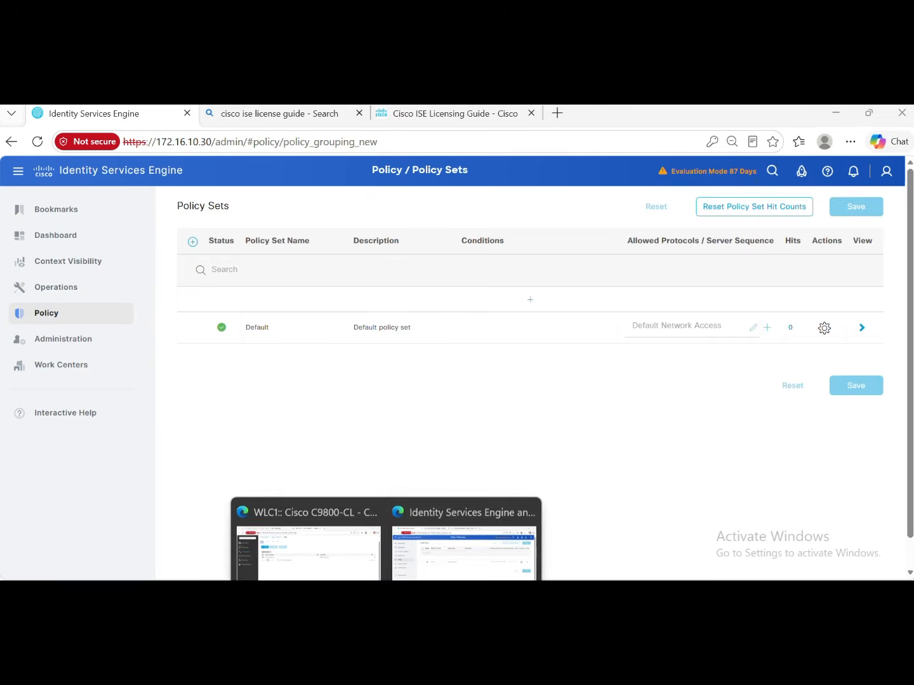
# - Check the WLC1 controller's policy tags, then return to the EVE lab topology
pyautogui.click(316, 516)
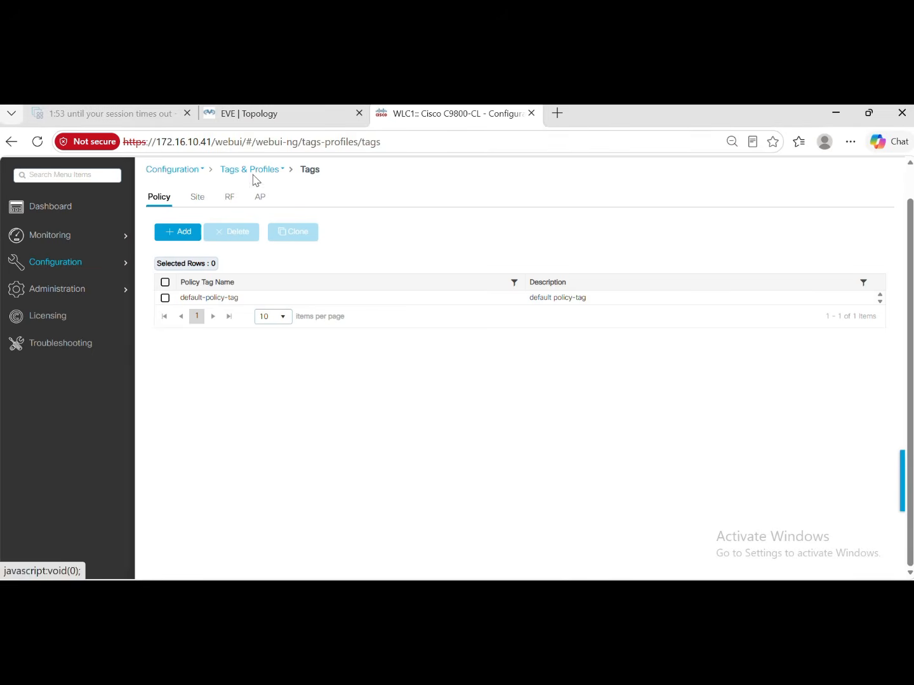
pyautogui.click(266, 119)
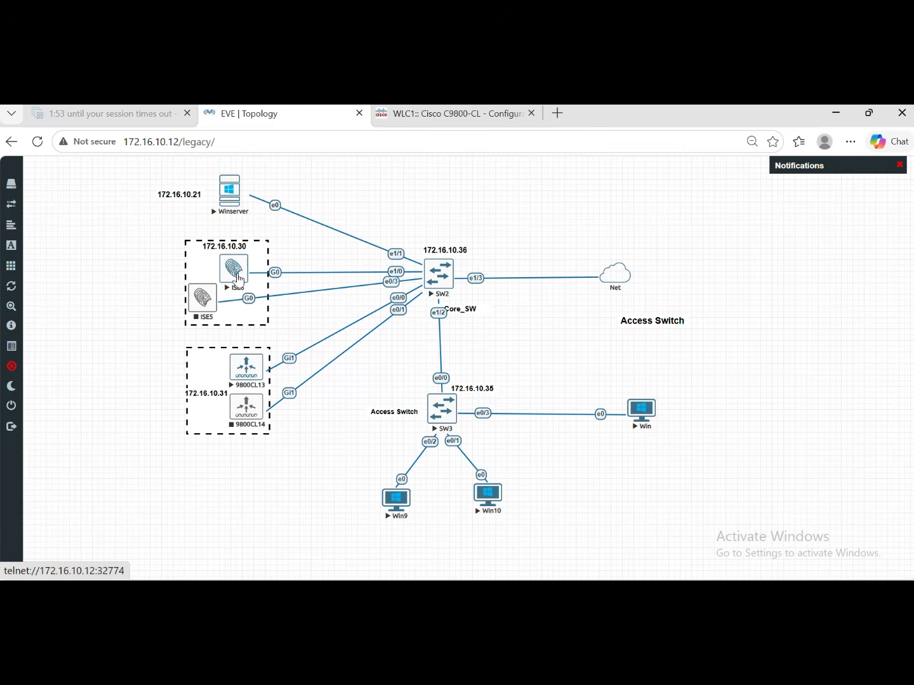
# - Open the Winserver 172.16.10.21 session full screen, closing DNS, DHCP and the Shutdown Event Tracker
pyautogui.click(234, 200)
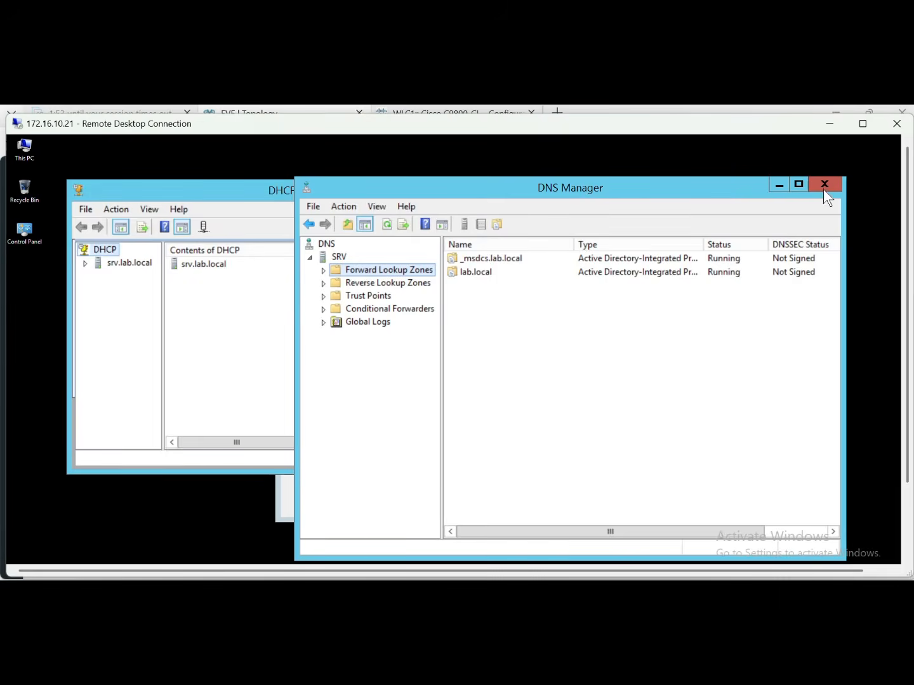
pyautogui.click(822, 182)
pyautogui.click(476, 188)
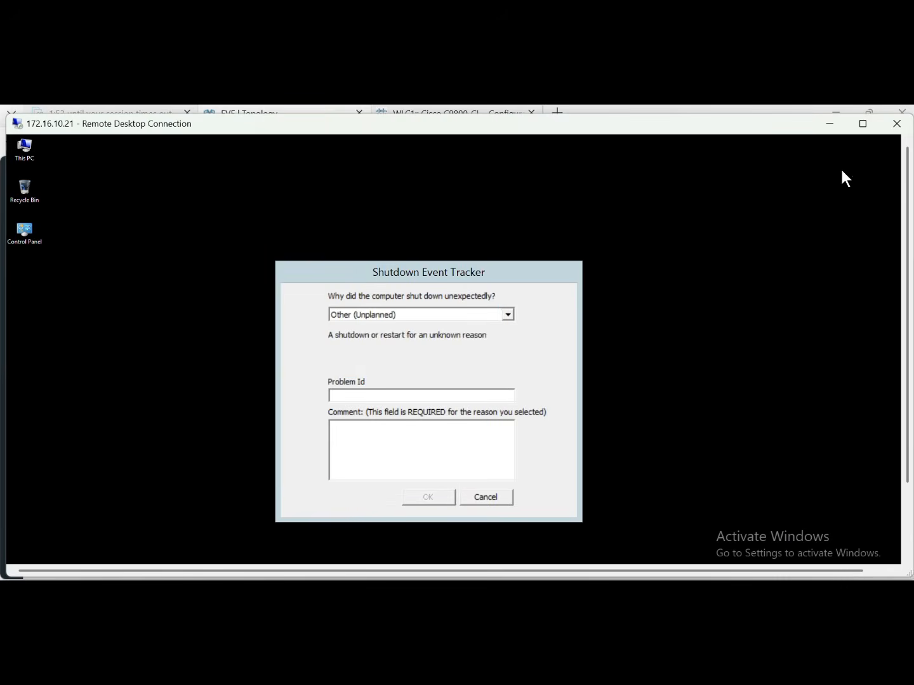
pyautogui.click(862, 125)
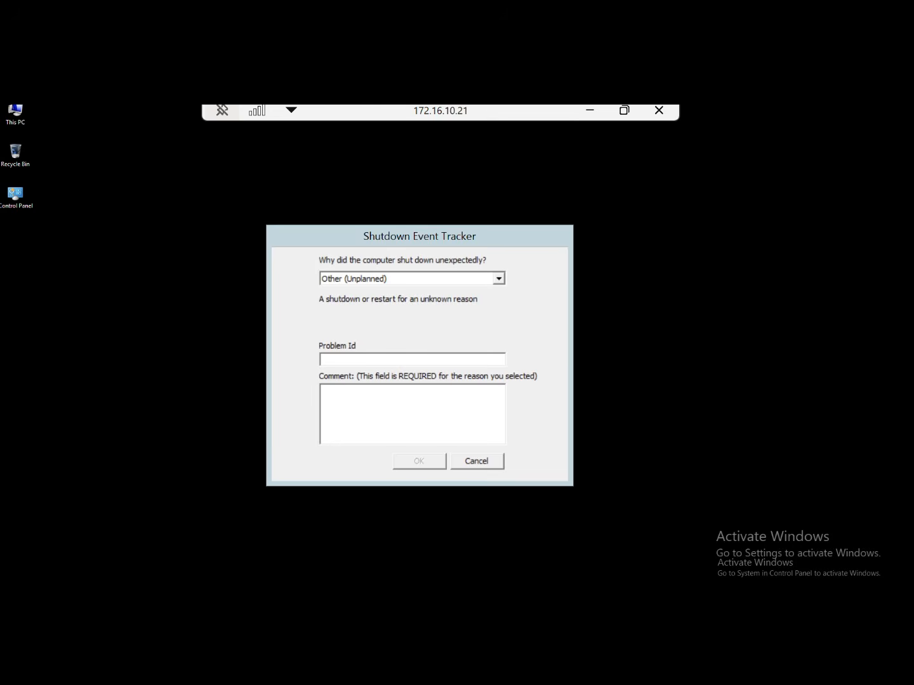
pyautogui.click(54, 592)
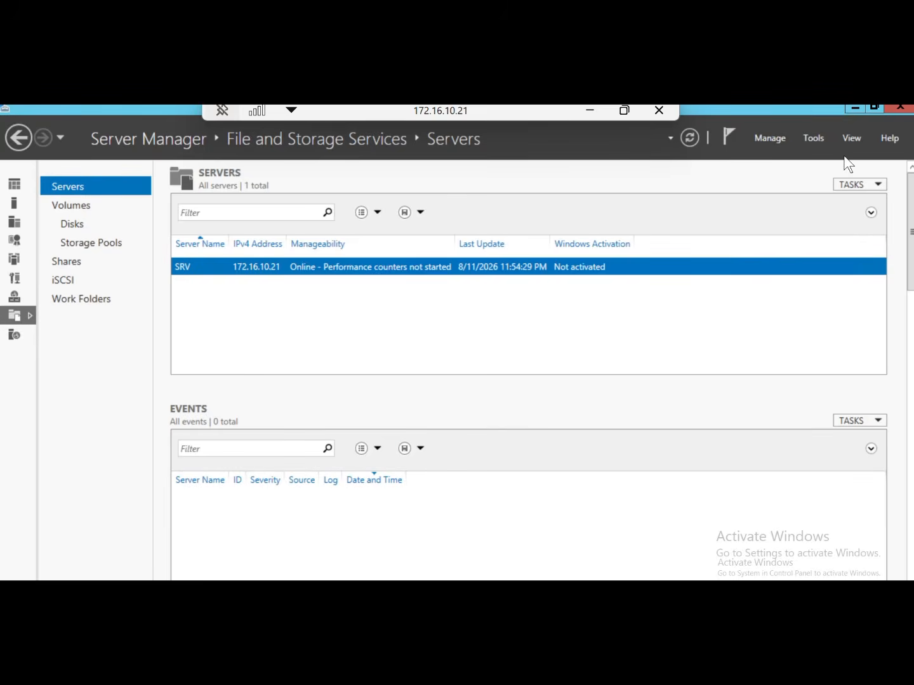
# - Launch Active Directory Users and Computers from Tools and note the built-in Guest account
pyautogui.click(810, 136)
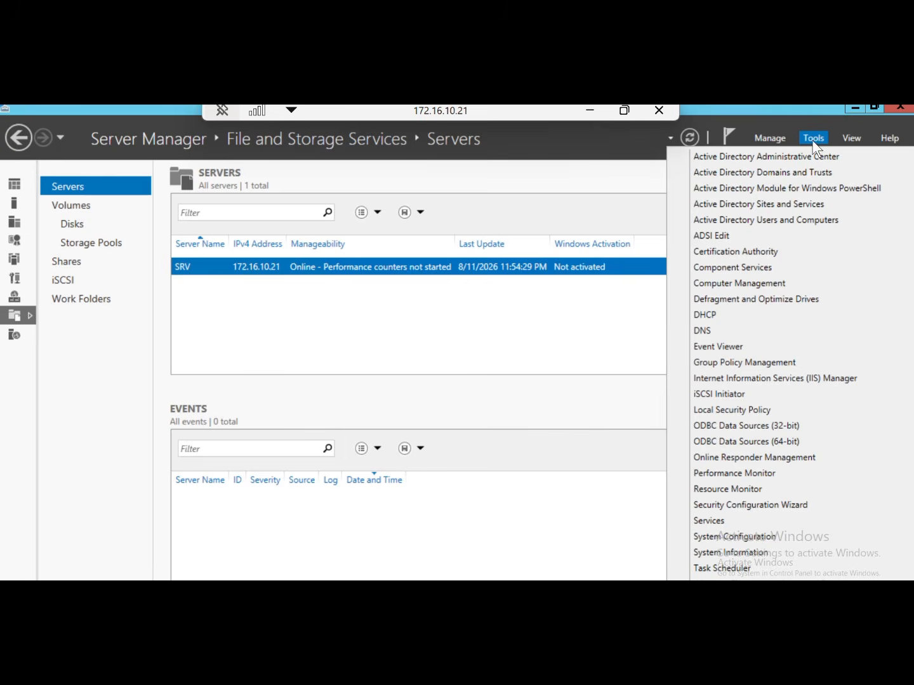
pyautogui.click(746, 222)
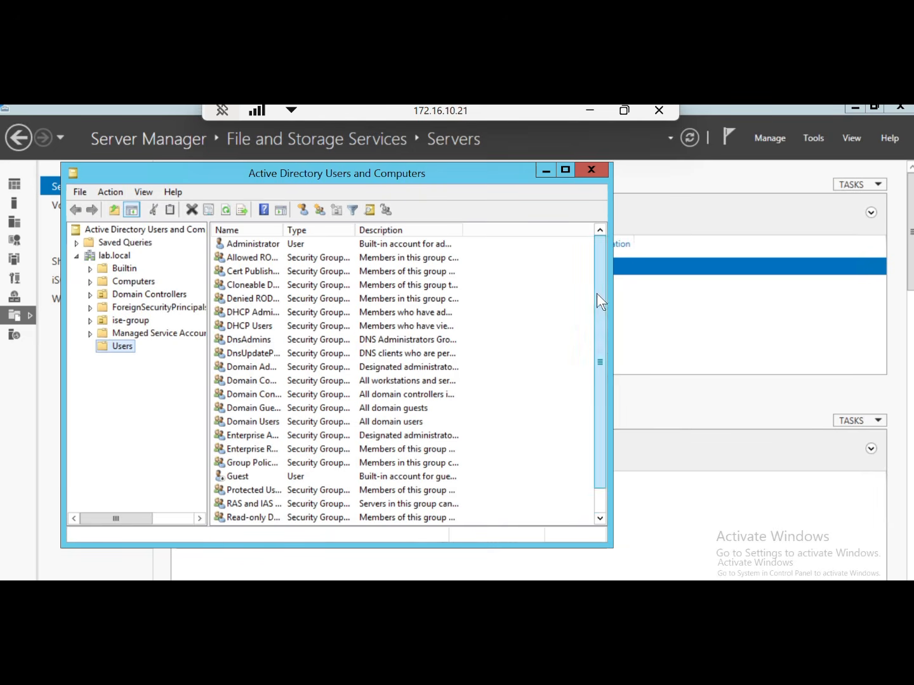
pyautogui.scroll(-1, 596, 298)
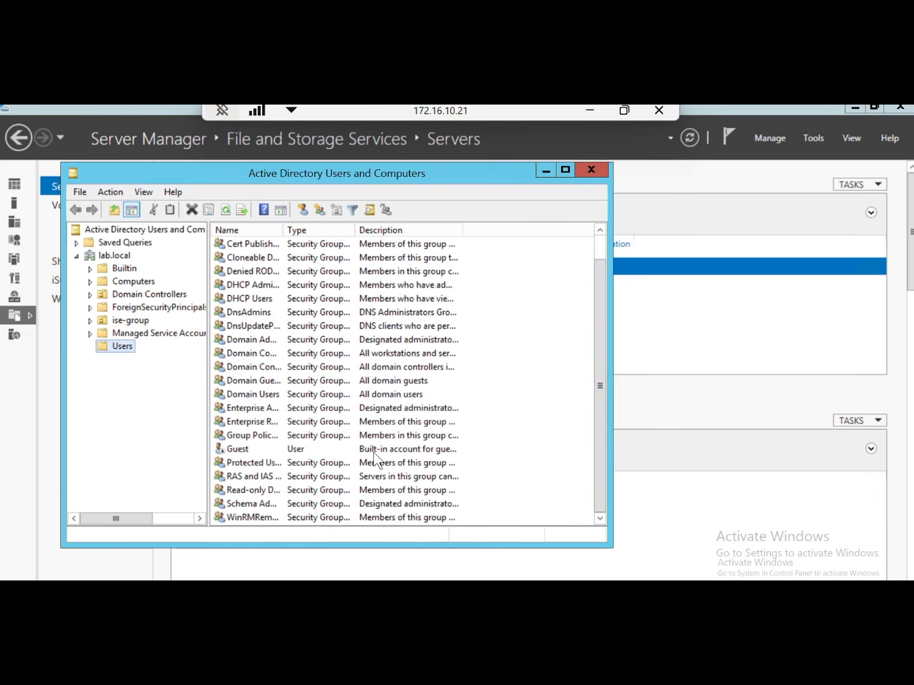
pyautogui.click(266, 449)
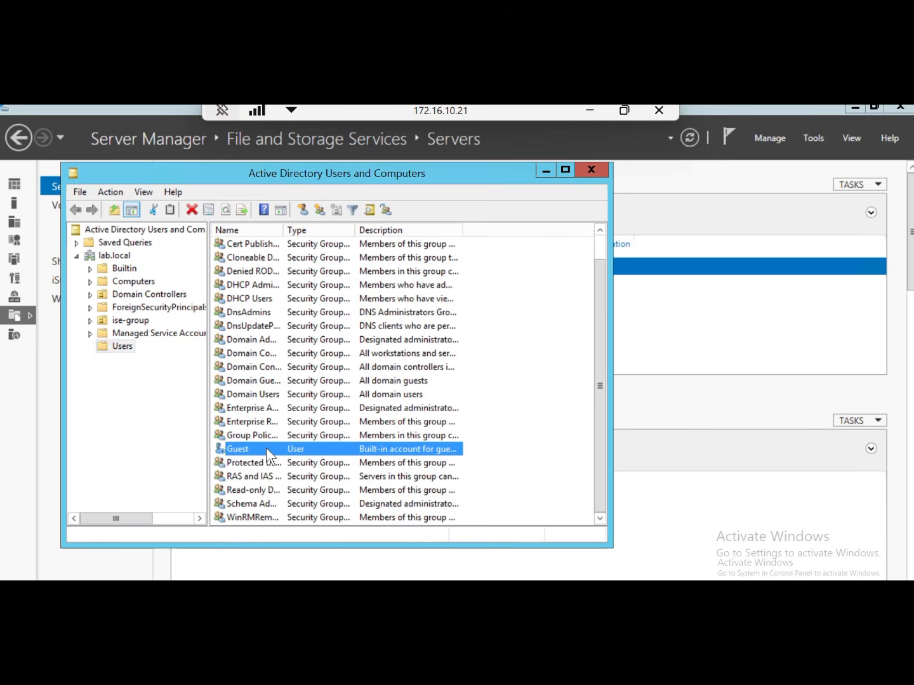
# - Open ise-group and review its test users and the Employee, IT_Admin and New_Guest groups
pyautogui.click(130, 320)
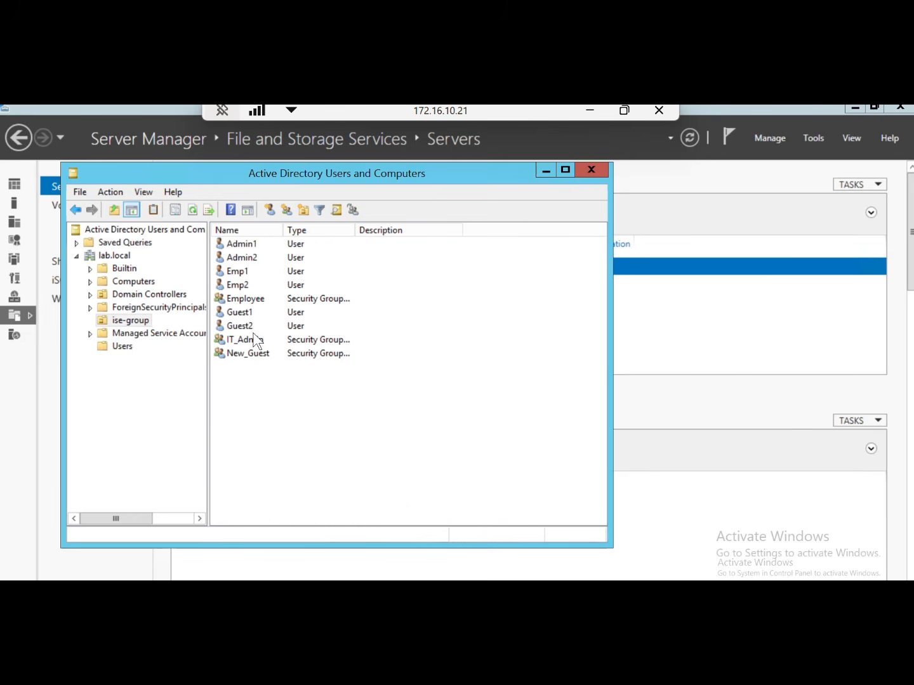
pyautogui.click(253, 288)
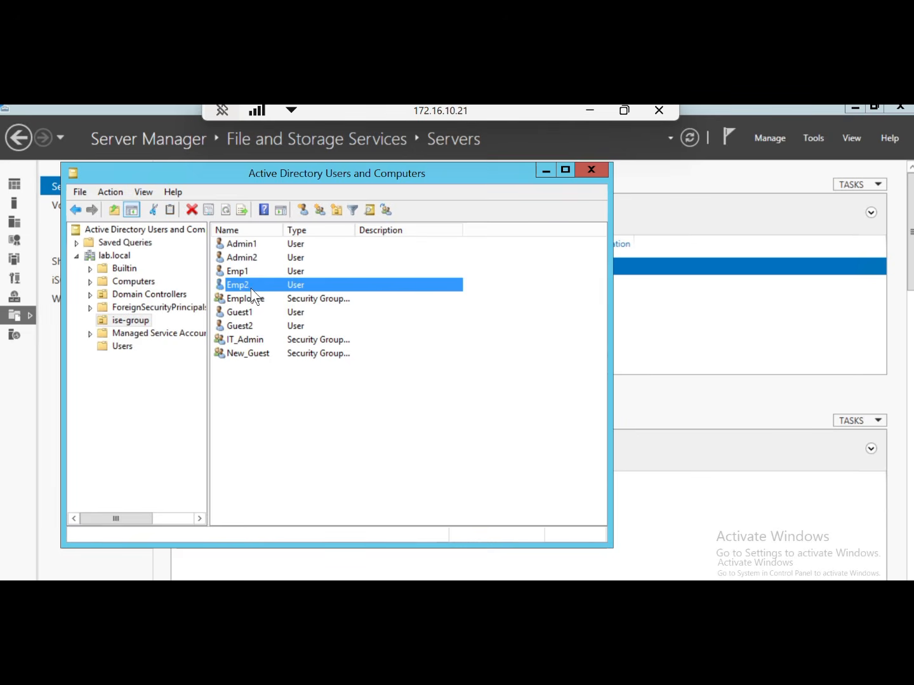
pyautogui.click(264, 259)
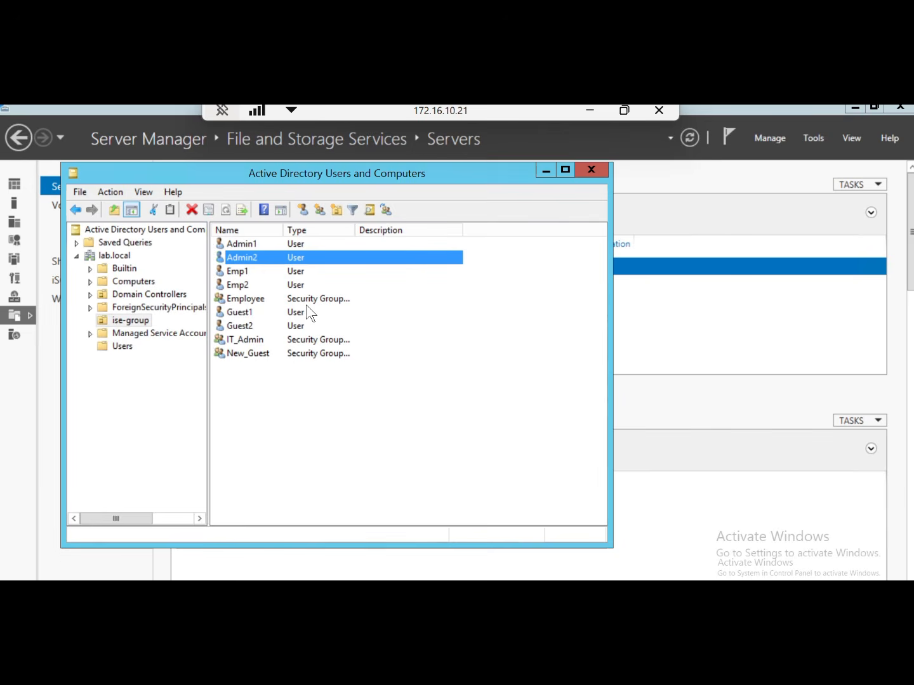
pyautogui.click(265, 300)
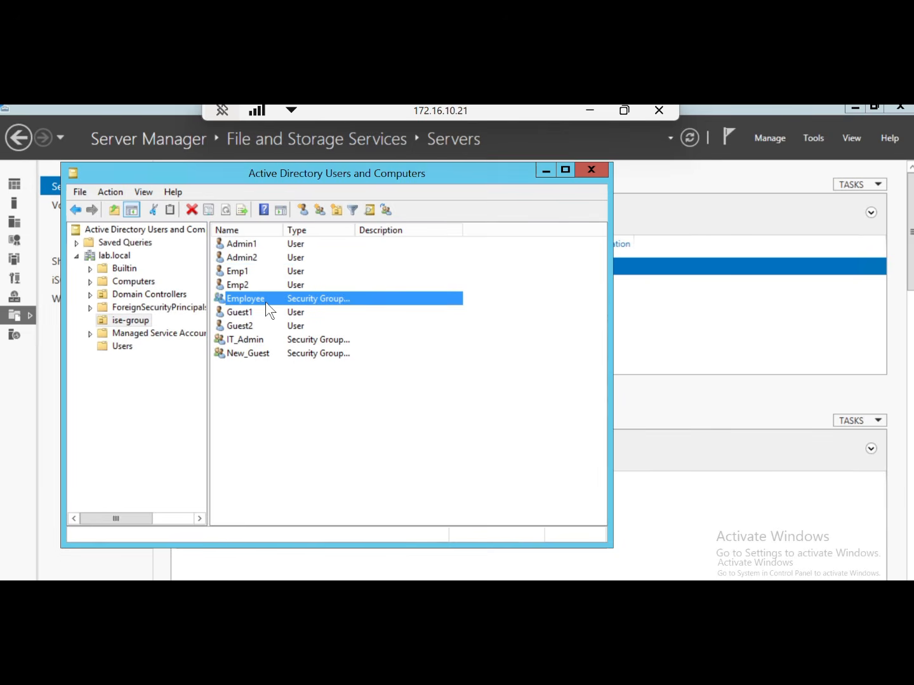
pyautogui.click(271, 338)
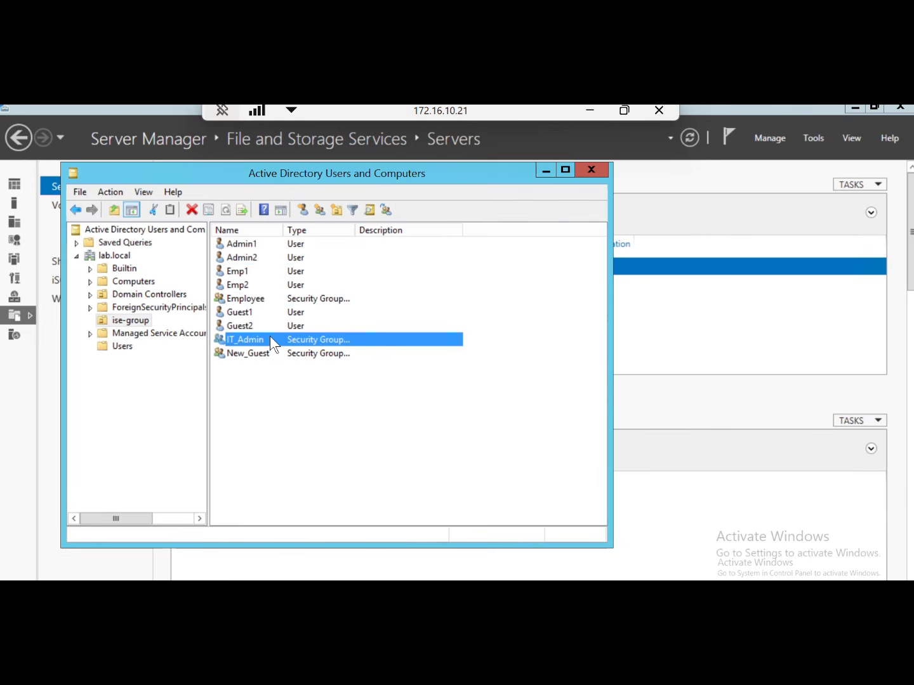
pyautogui.click(277, 303)
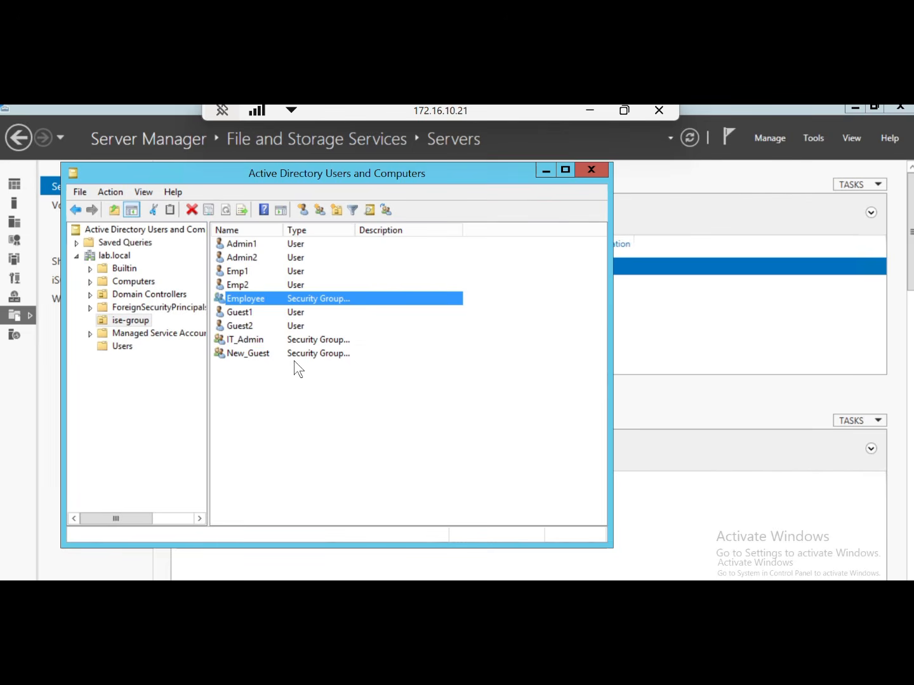
pyautogui.click(295, 360)
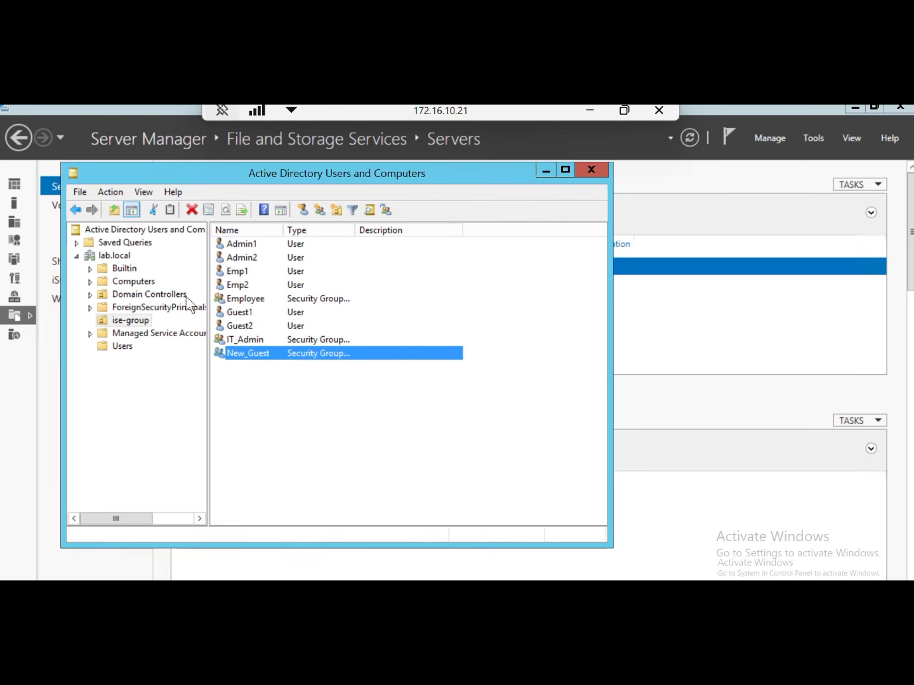